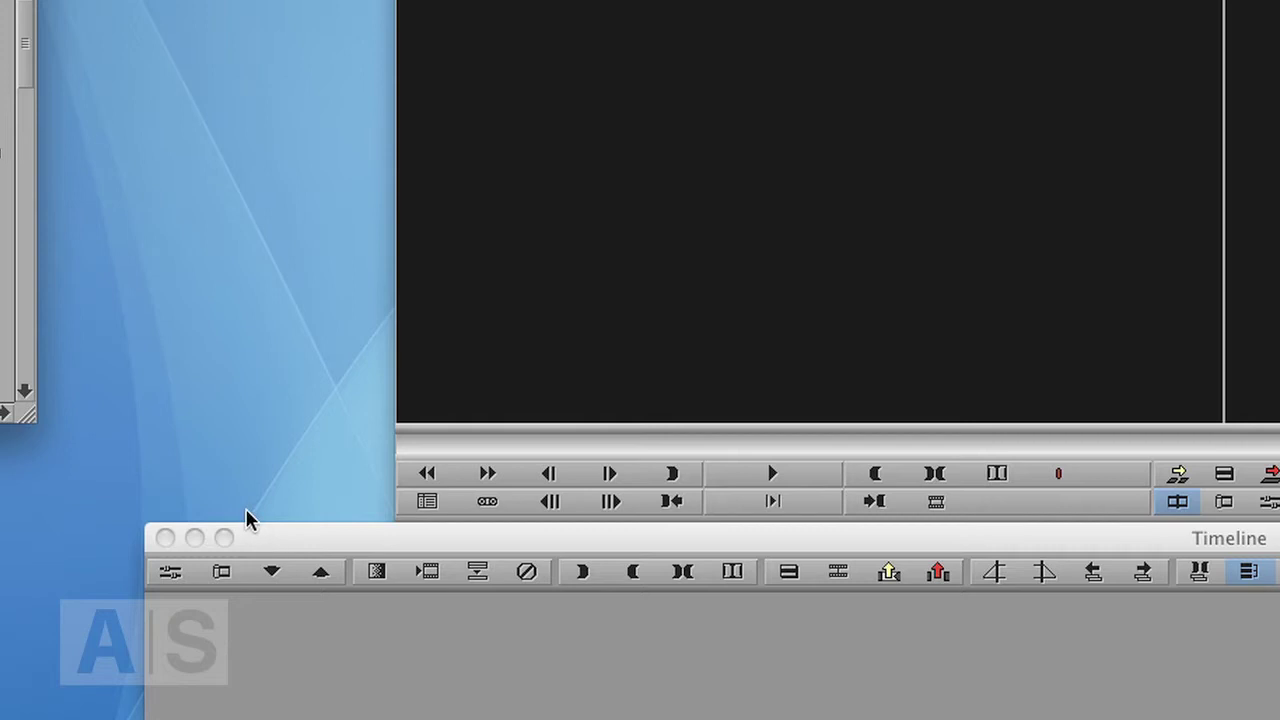
Link folder 003 from HD3 > R3D-Files-Weiss as an AMA volume, bringing in eight A021 clips
{"action": "left_click", "coordinate": [75, 3]}
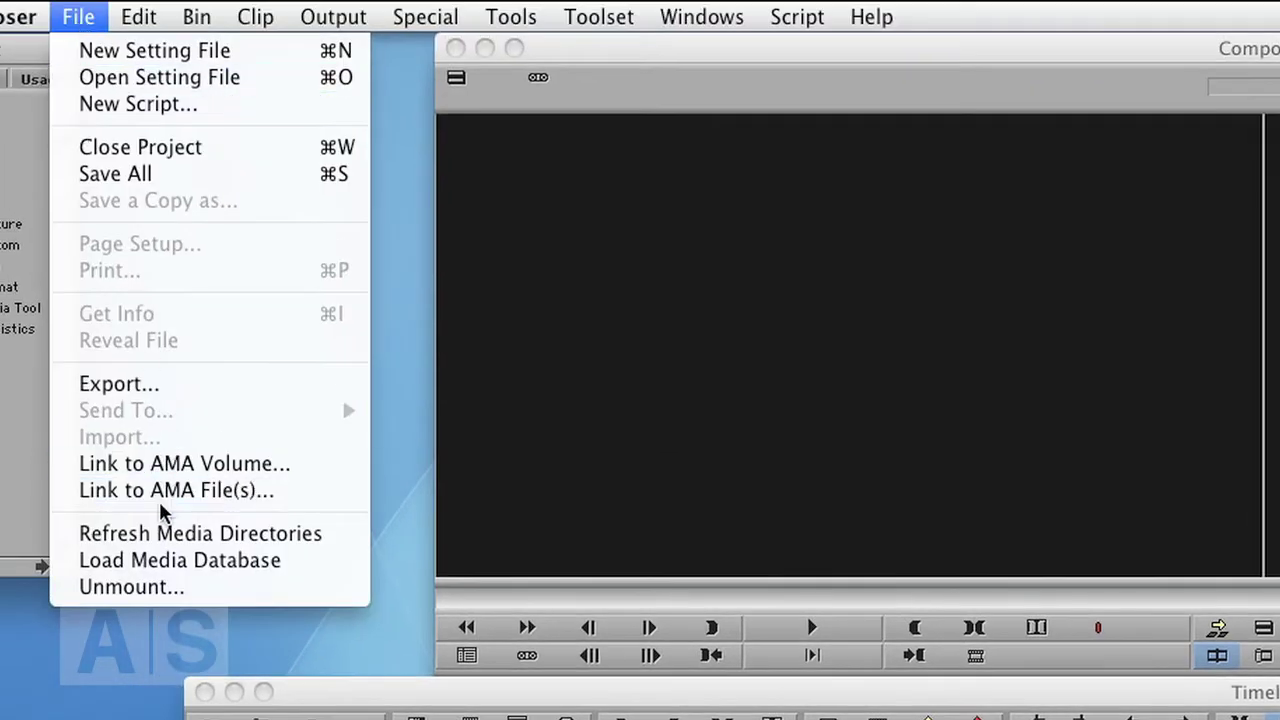
{"action": "left_click", "coordinate": [162, 468]}
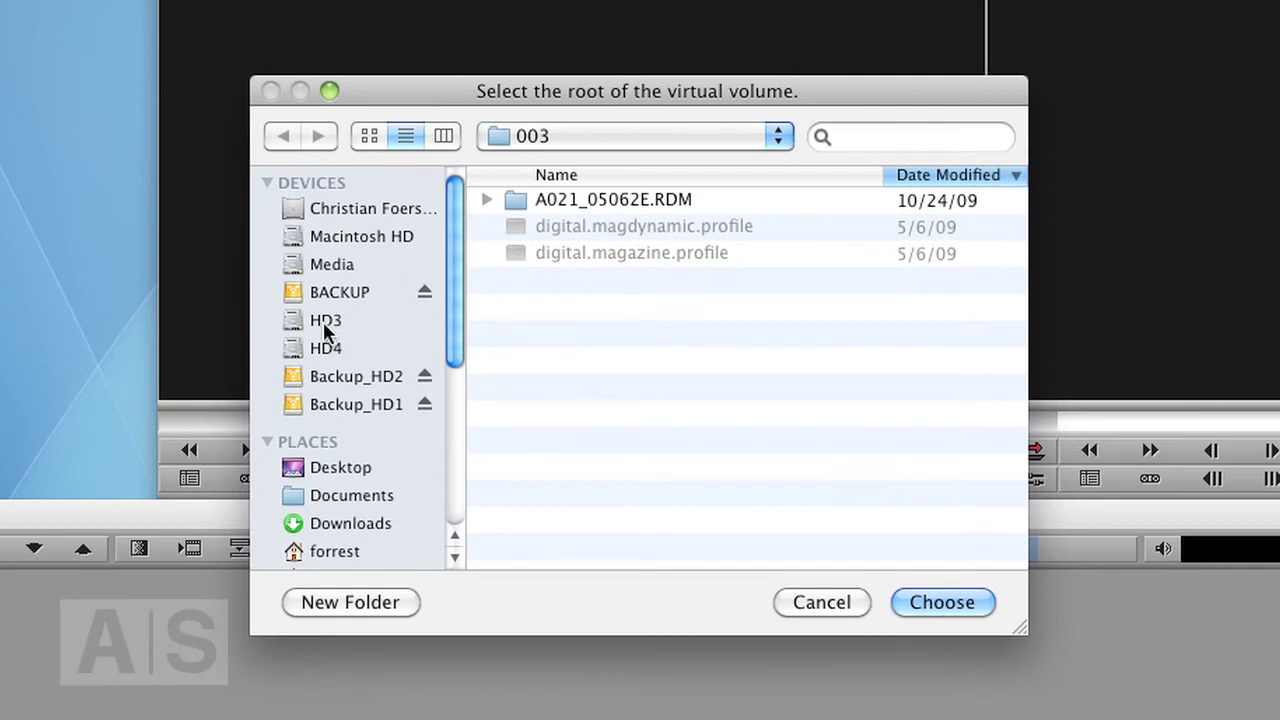
{"action": "left_click", "coordinate": [324, 323]}
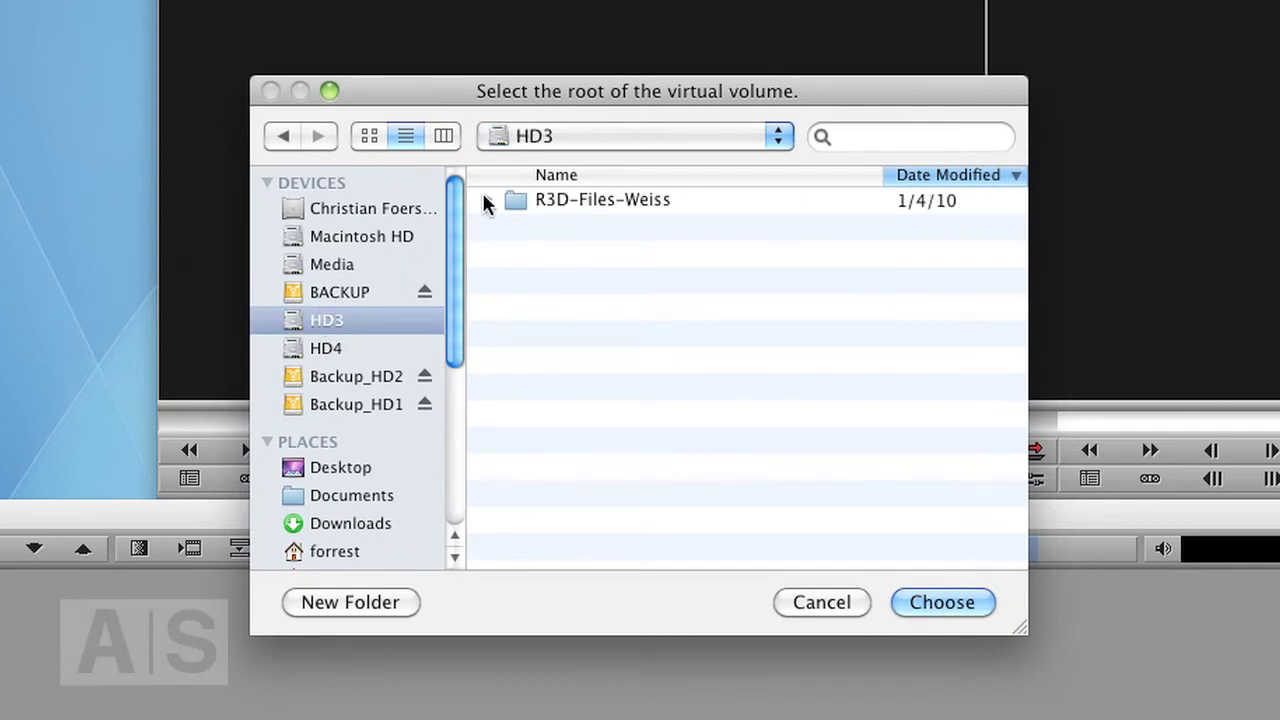
{"action": "left_click", "coordinate": [487, 200]}
{"action": "left_click", "coordinate": [565, 256]}
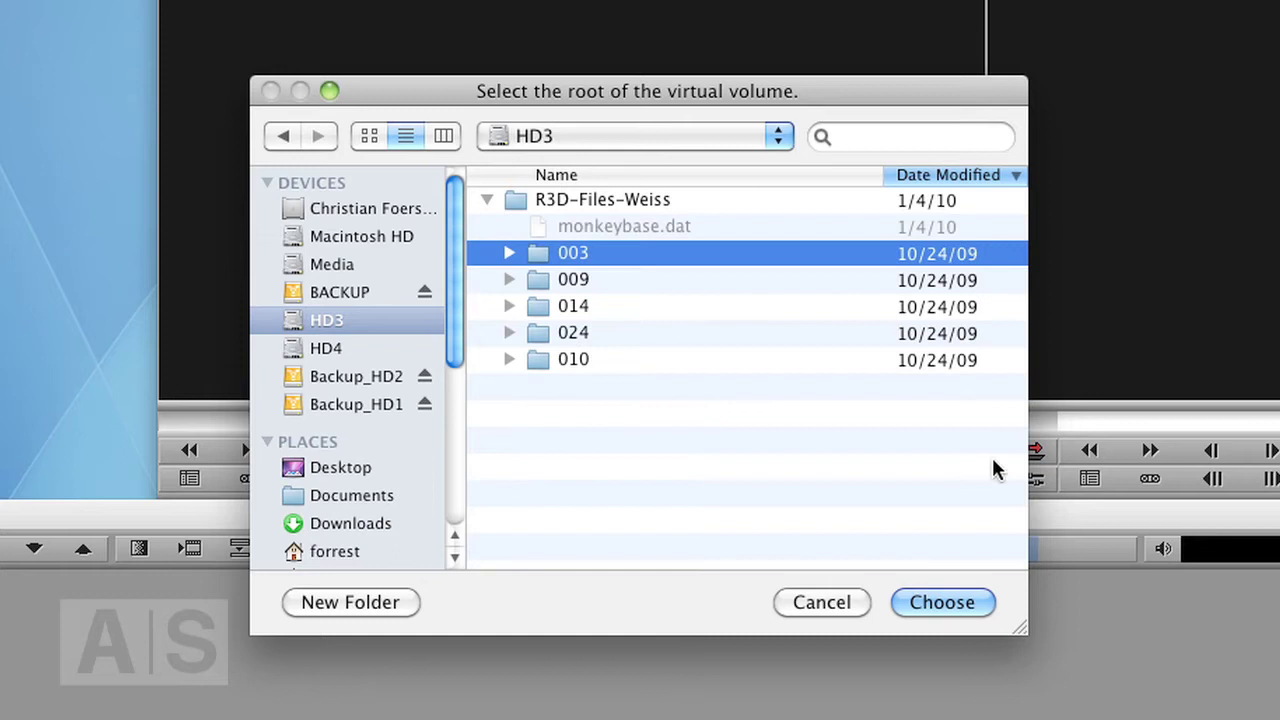
{"action": "left_click", "coordinate": [940, 604]}
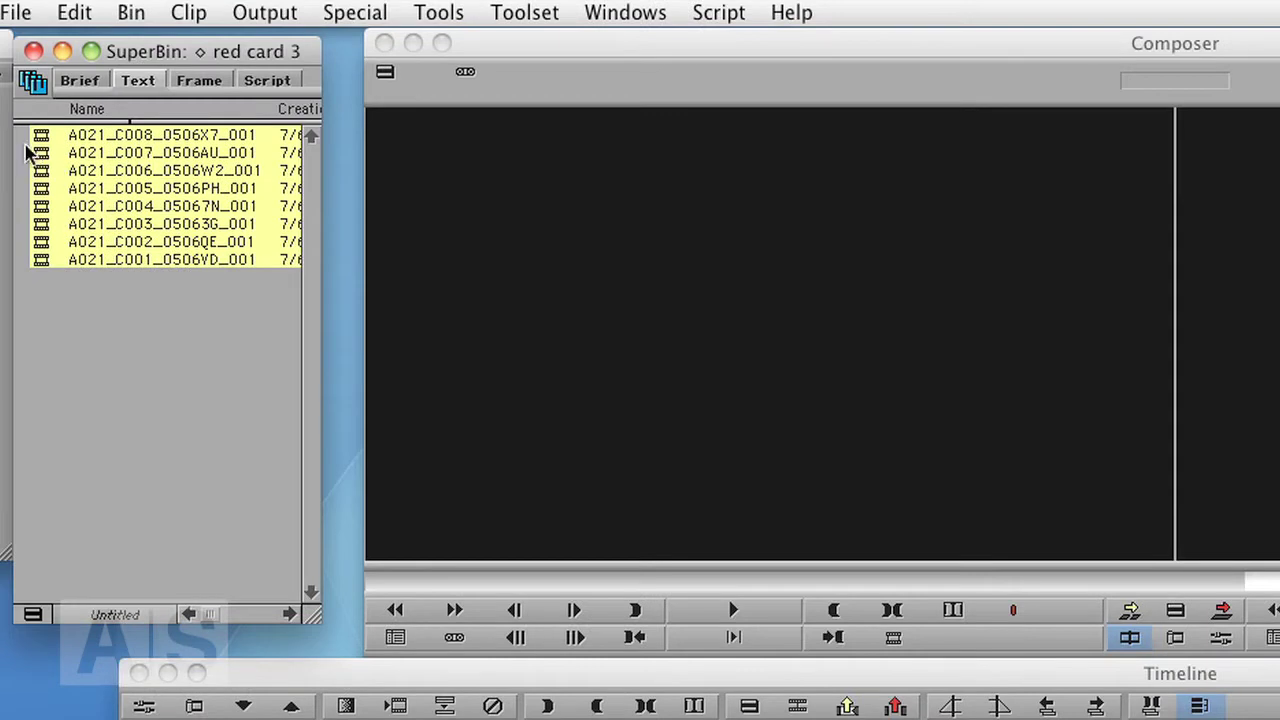
Load A021_C008_0506X7_001 and play it from the graffiti-wall shot, then step back a little
{"action": "double_click", "coordinate": [40, 143]}
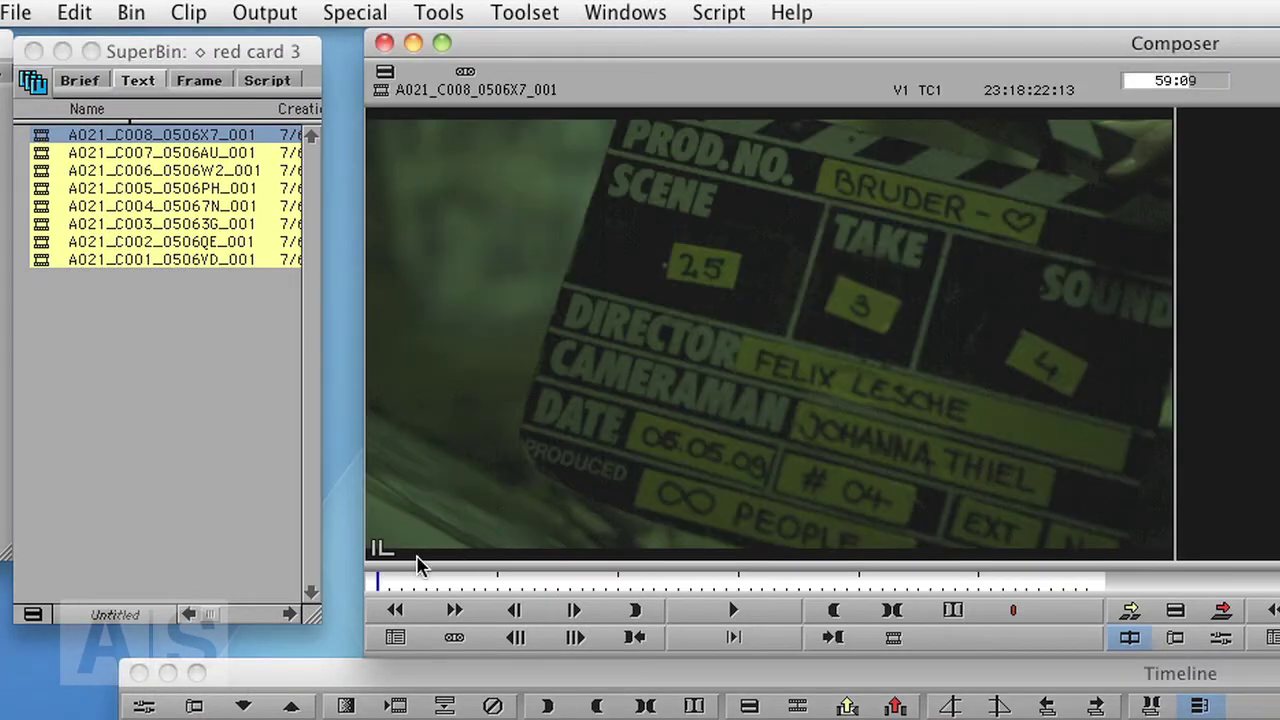
{"action": "left_click_drag", "start_coordinate": [420, 578], "coordinate": [549, 583]}
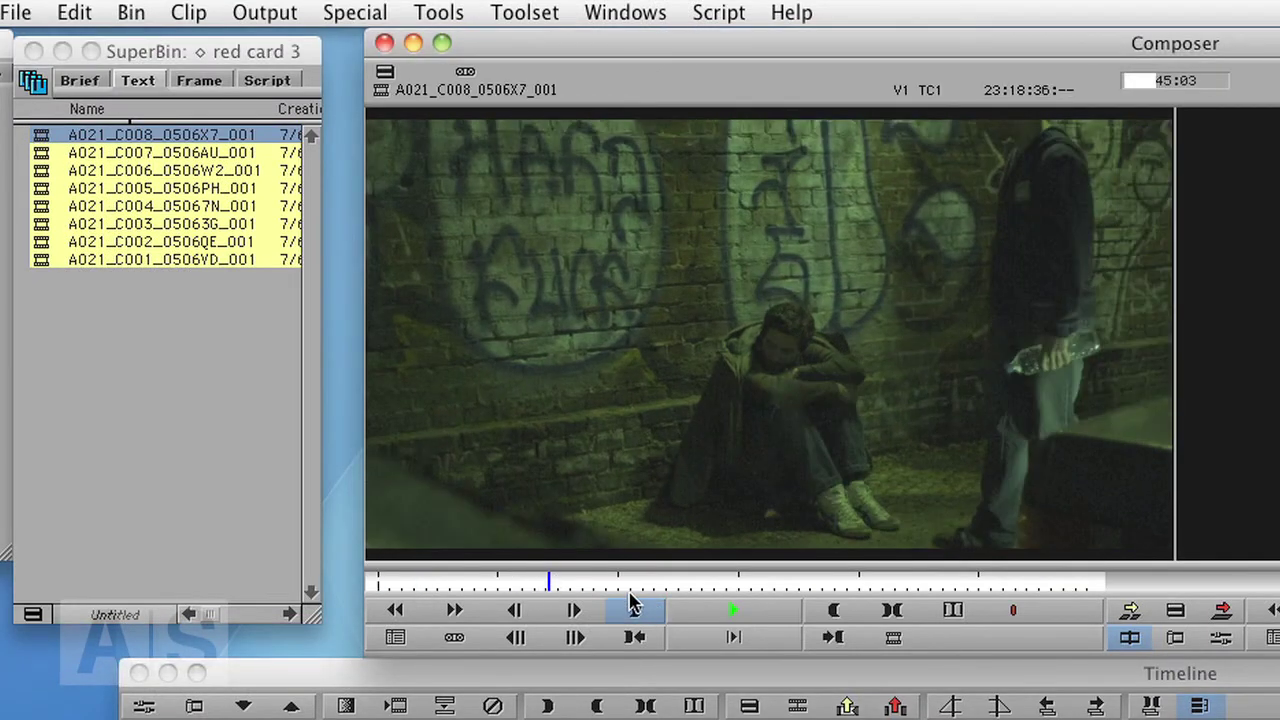
{"action": "left_click", "coordinate": [631, 603]}
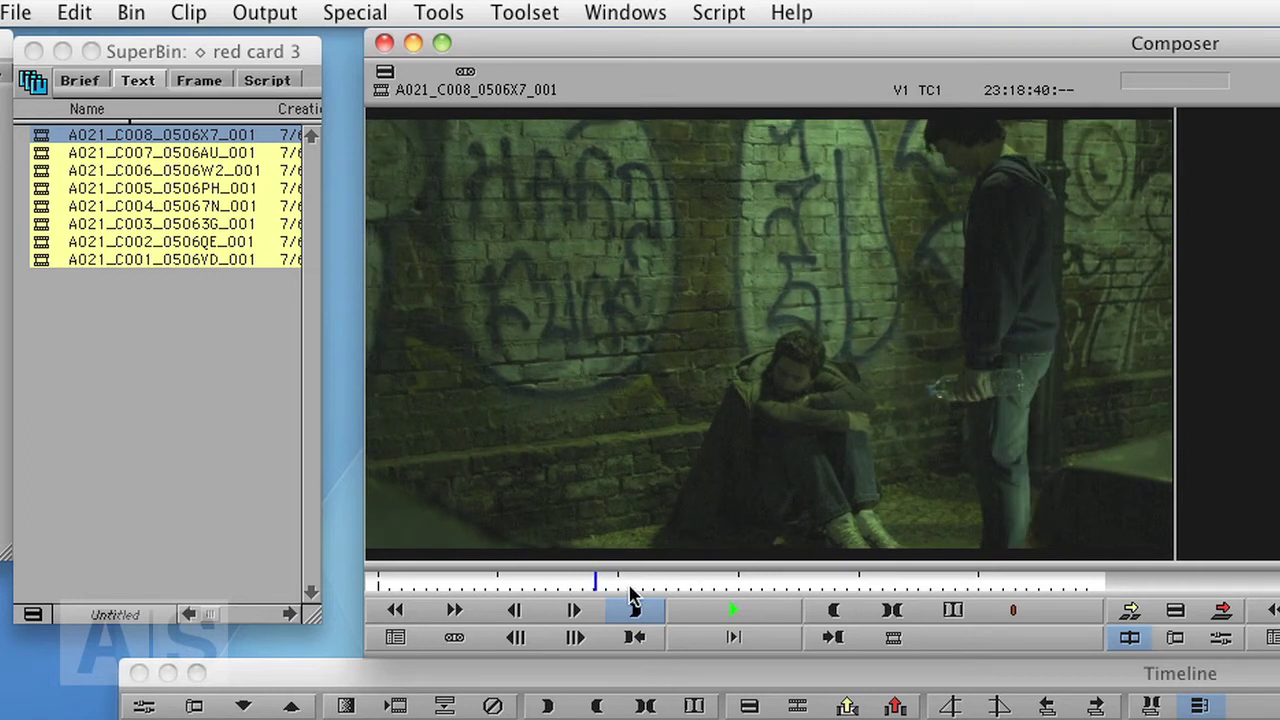
{"action": "left_click", "coordinate": [713, 584]}
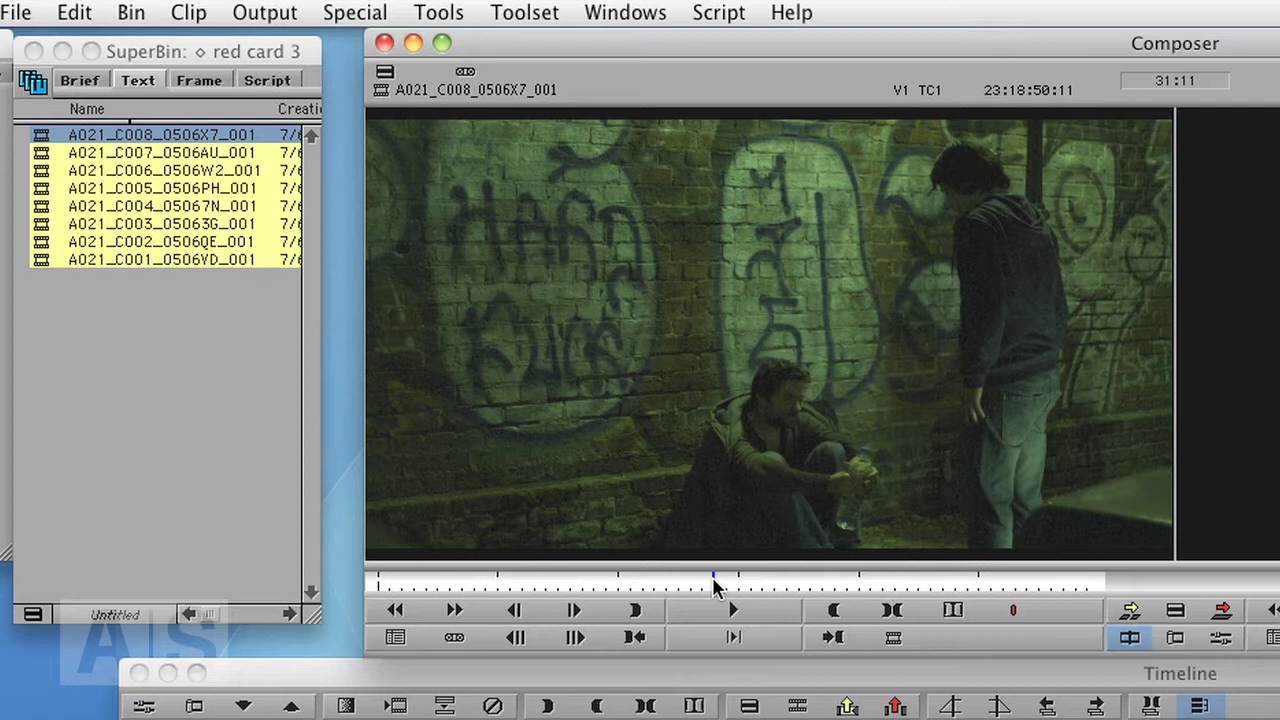
{"action": "left_click_drag", "start_coordinate": [713, 584], "coordinate": [745, 580]}
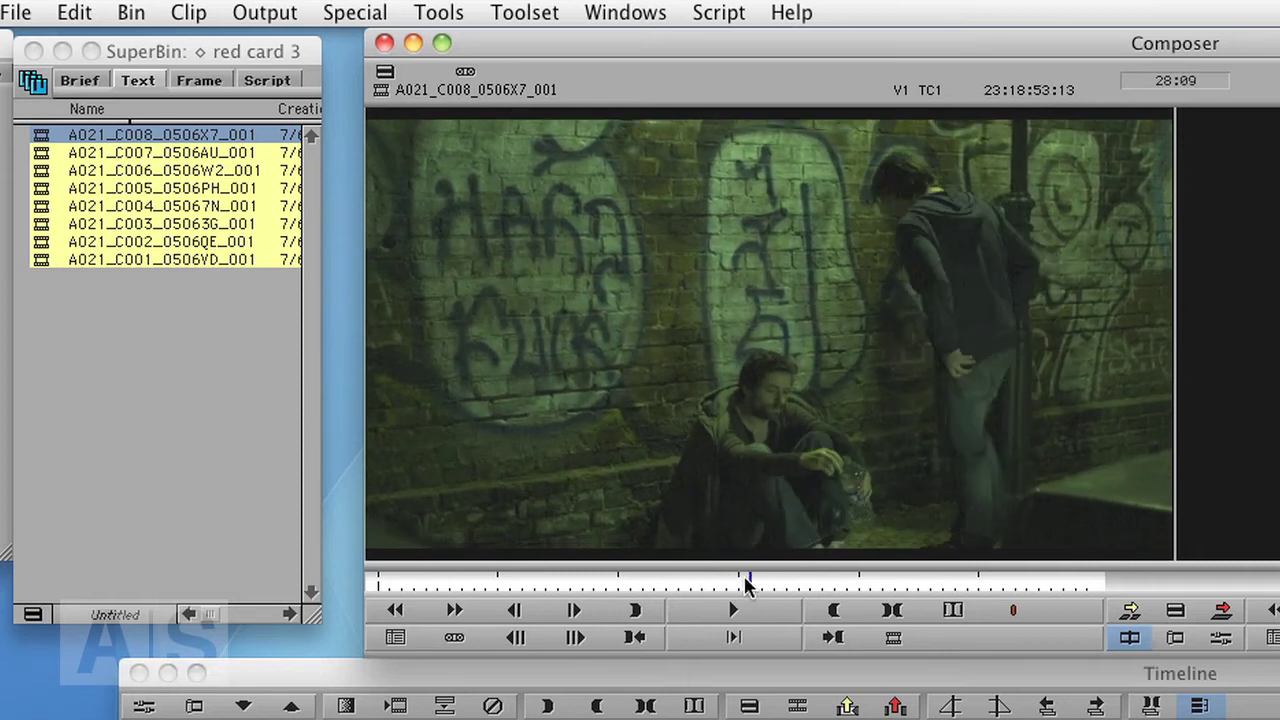
Open the clip's RED Source Settings and preview the graffiti-wall frame instead of the clapperboard
{"action": "right_click", "coordinate": [43, 137]}
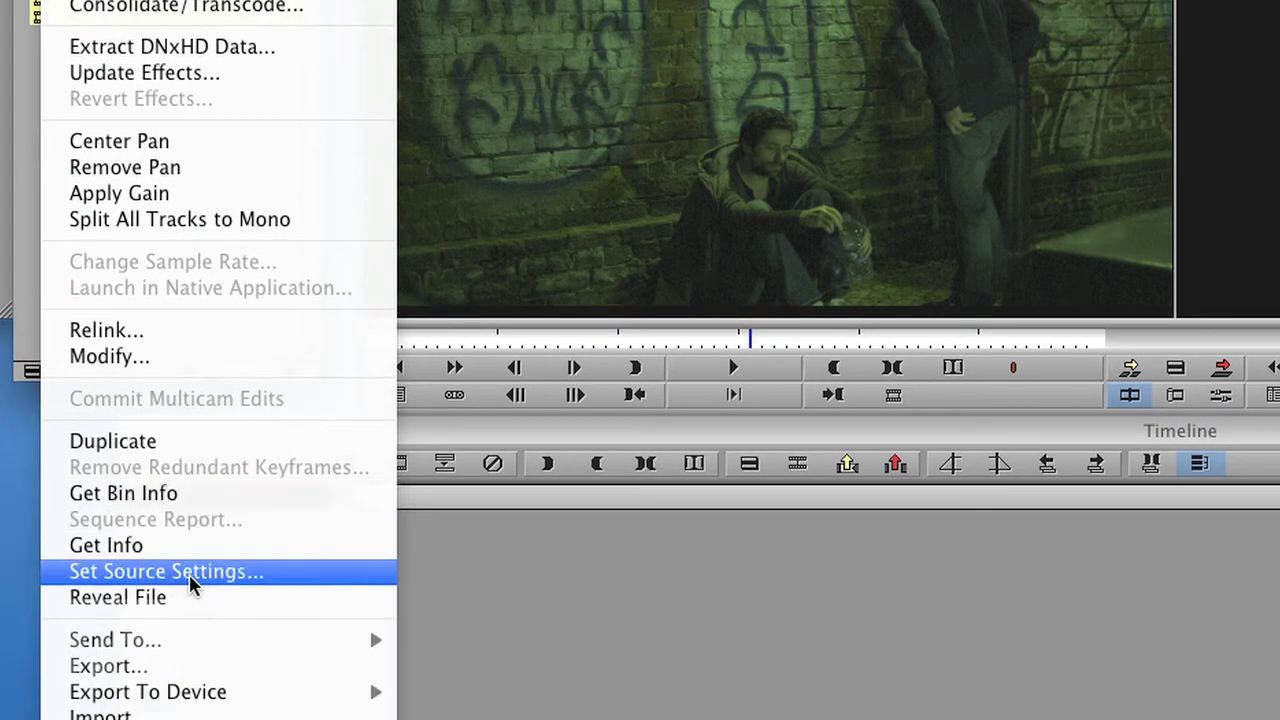
{"action": "left_click", "coordinate": [189, 574]}
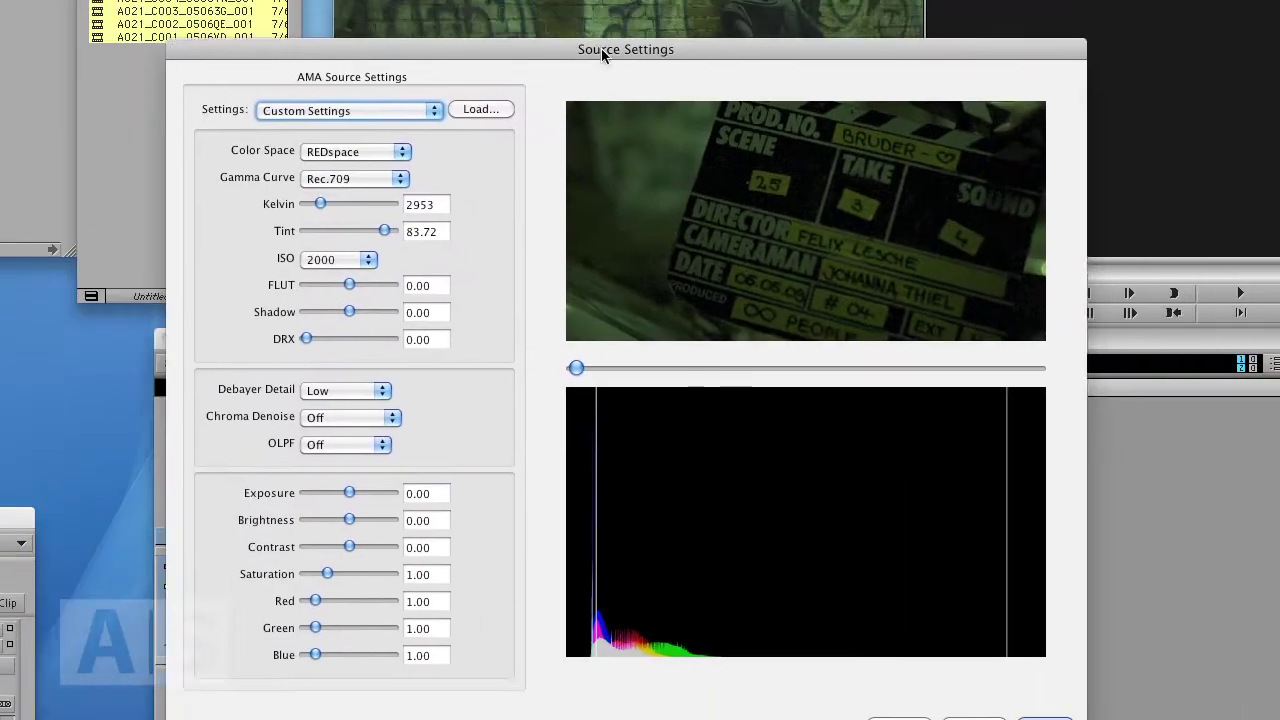
{"action": "left_click_drag", "start_coordinate": [603, 55], "coordinate": [650, 42]}
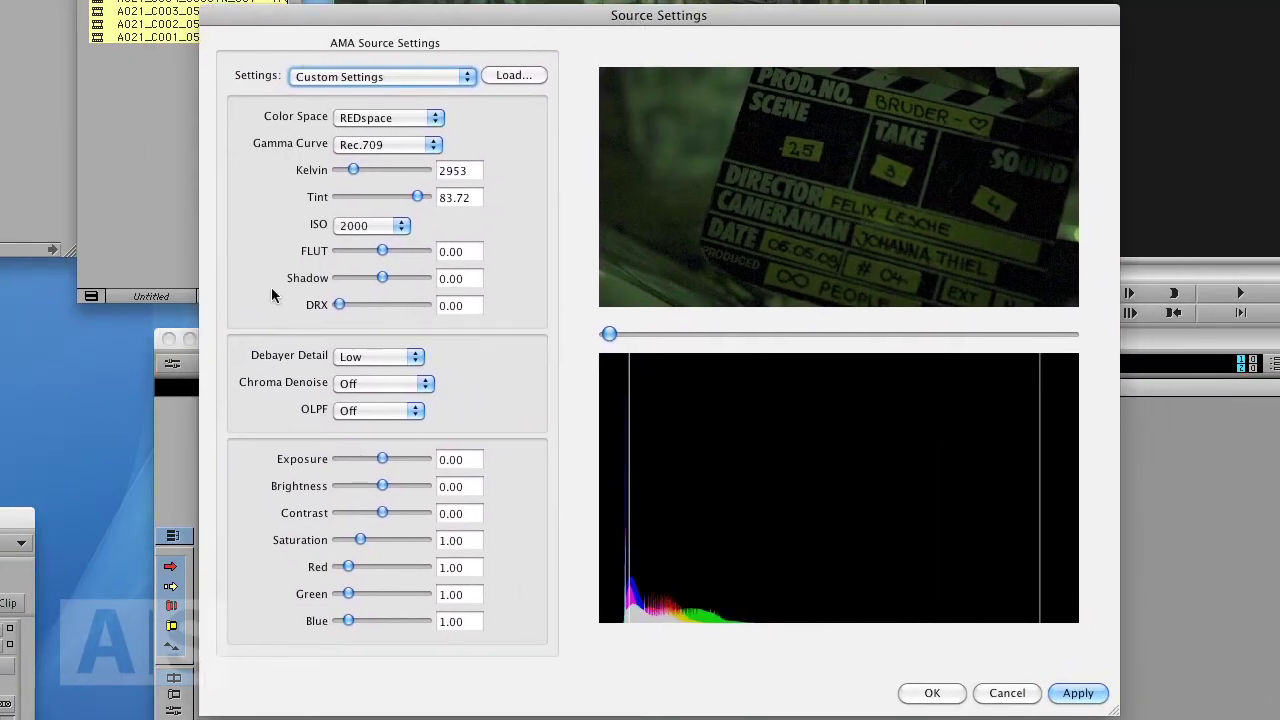
{"action": "left_click_drag", "start_coordinate": [611, 336], "coordinate": [817, 336]}
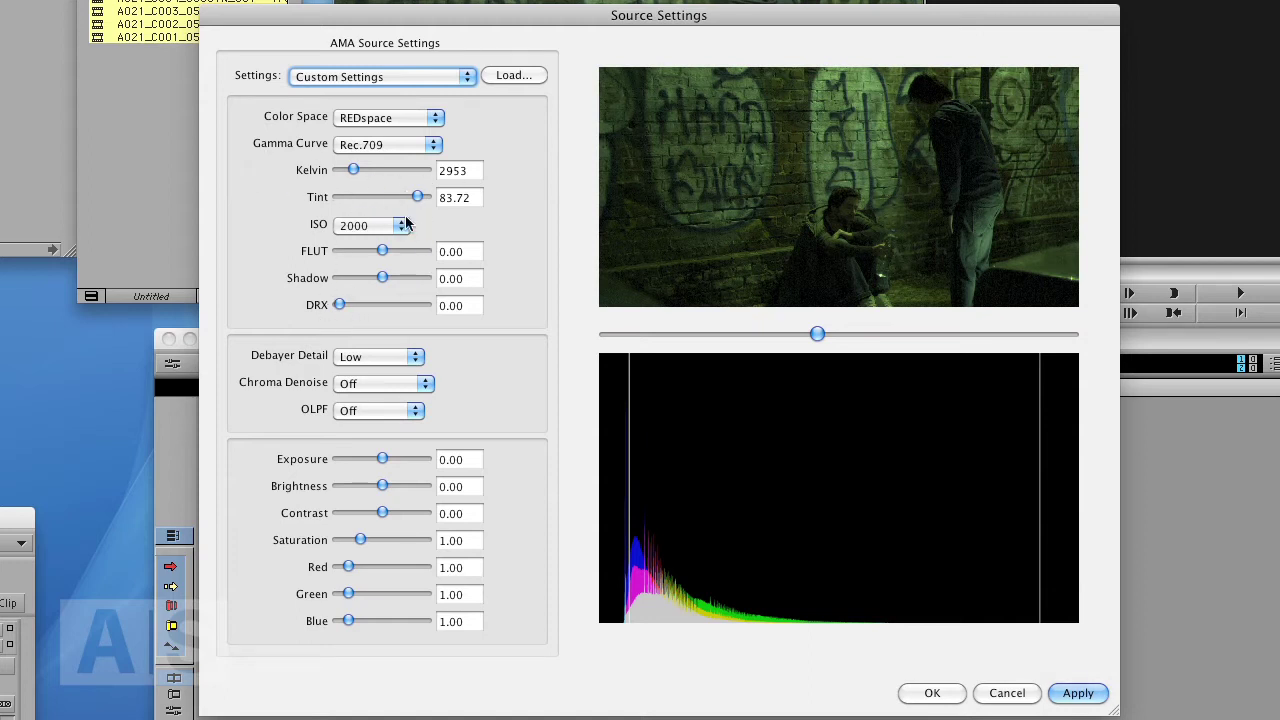
Set Tint 13.95, Kelvin 3759 and Exposure 1.30, keep Debayer Detail Low, and apply
{"action": "left_click_drag", "start_coordinate": [419, 197], "coordinate": [361, 175]}
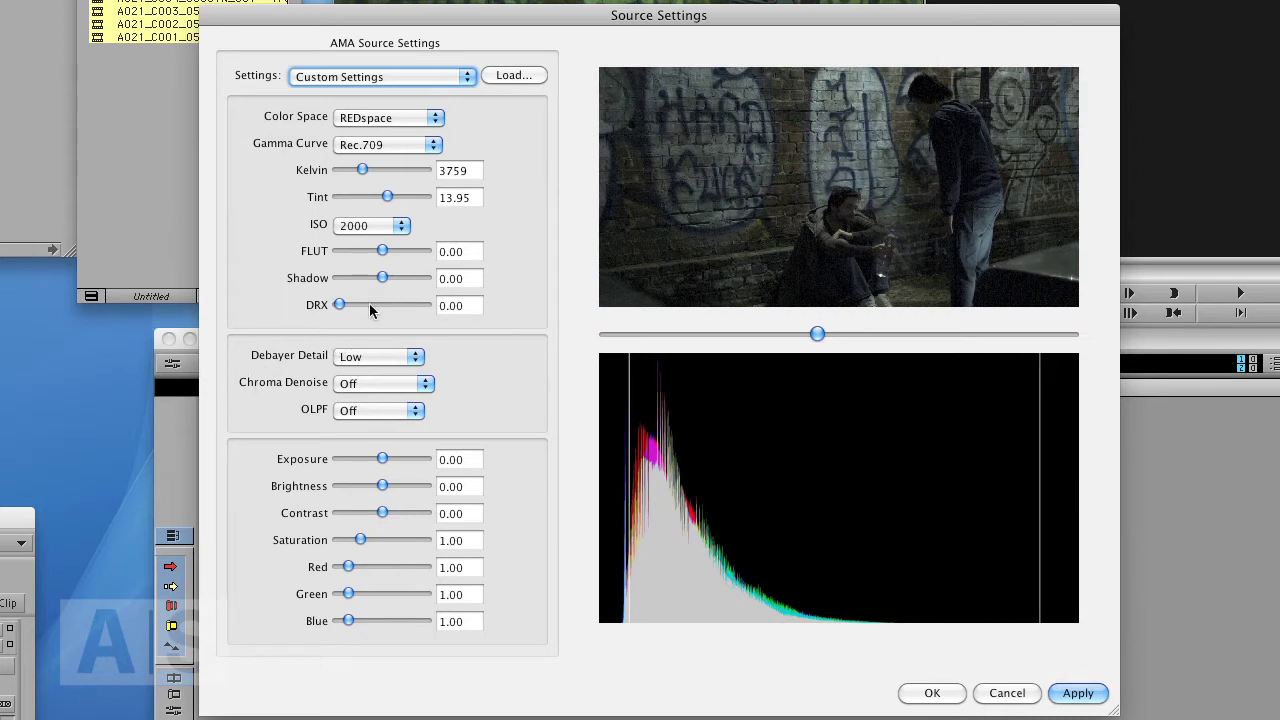
{"action": "mouse_move", "coordinate": [382, 460]}
{"action": "left_mouse_down"}
{"action": "mouse_move", "coordinate": [403, 457]}
{"action": "mouse_move", "coordinate": [388, 460]}
{"action": "left_mouse_up"}
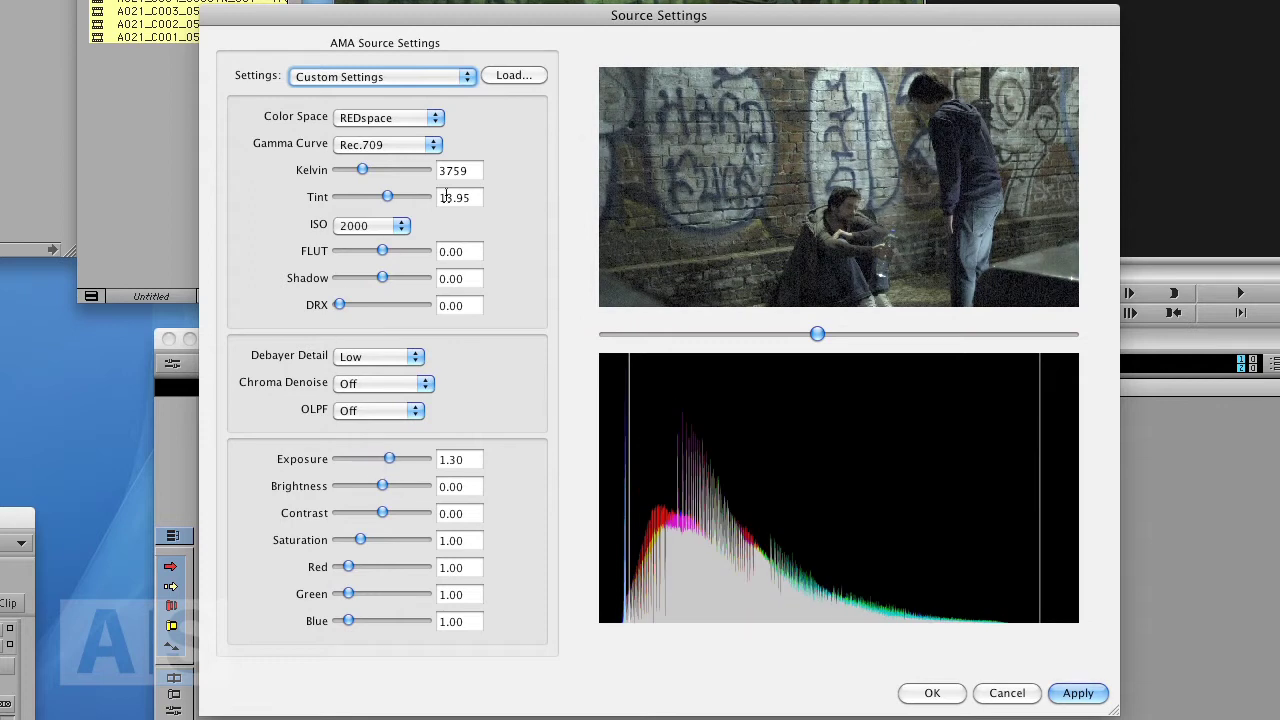
{"action": "left_click", "coordinate": [364, 358]}
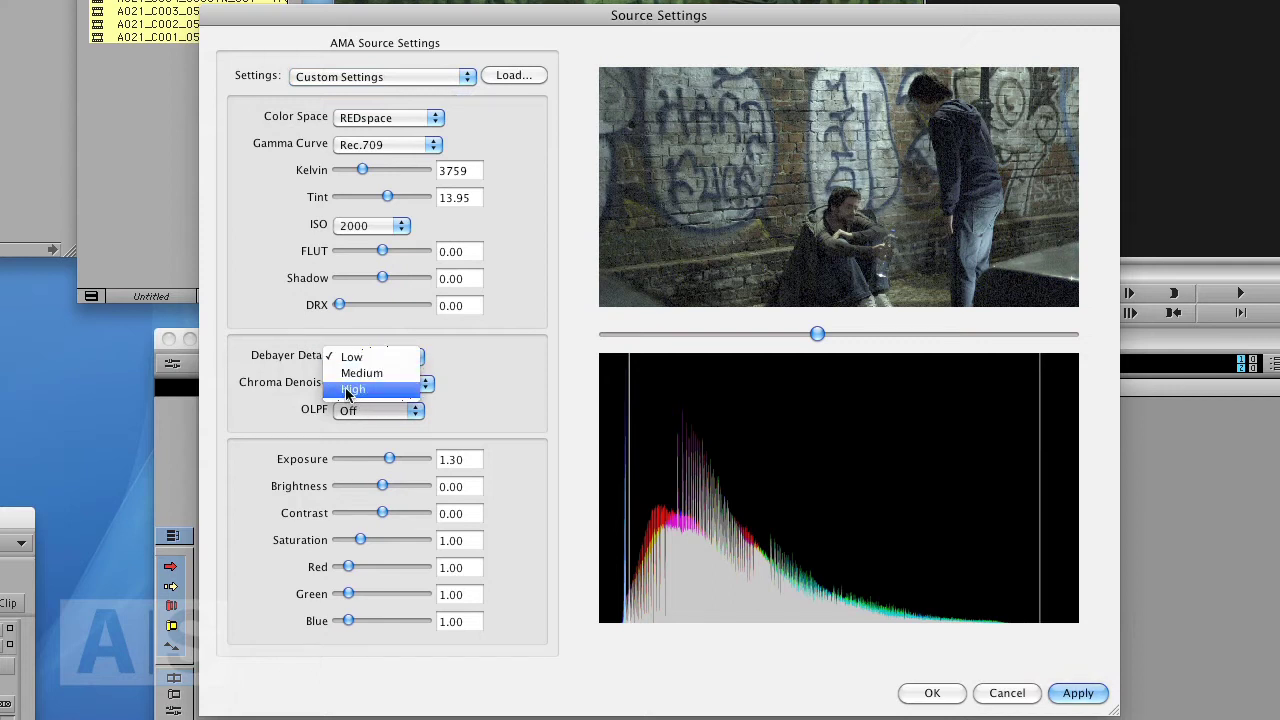
{"action": "left_click", "coordinate": [352, 366]}
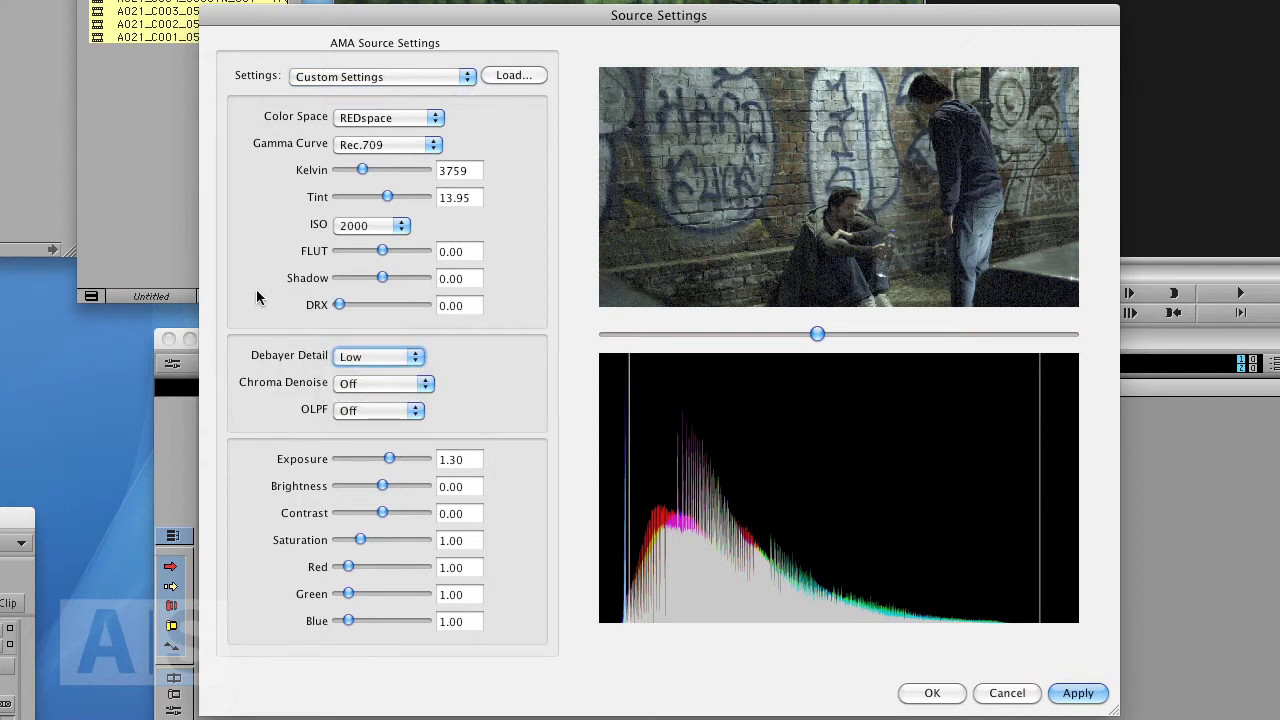
{"action": "left_click", "coordinate": [1077, 694]}
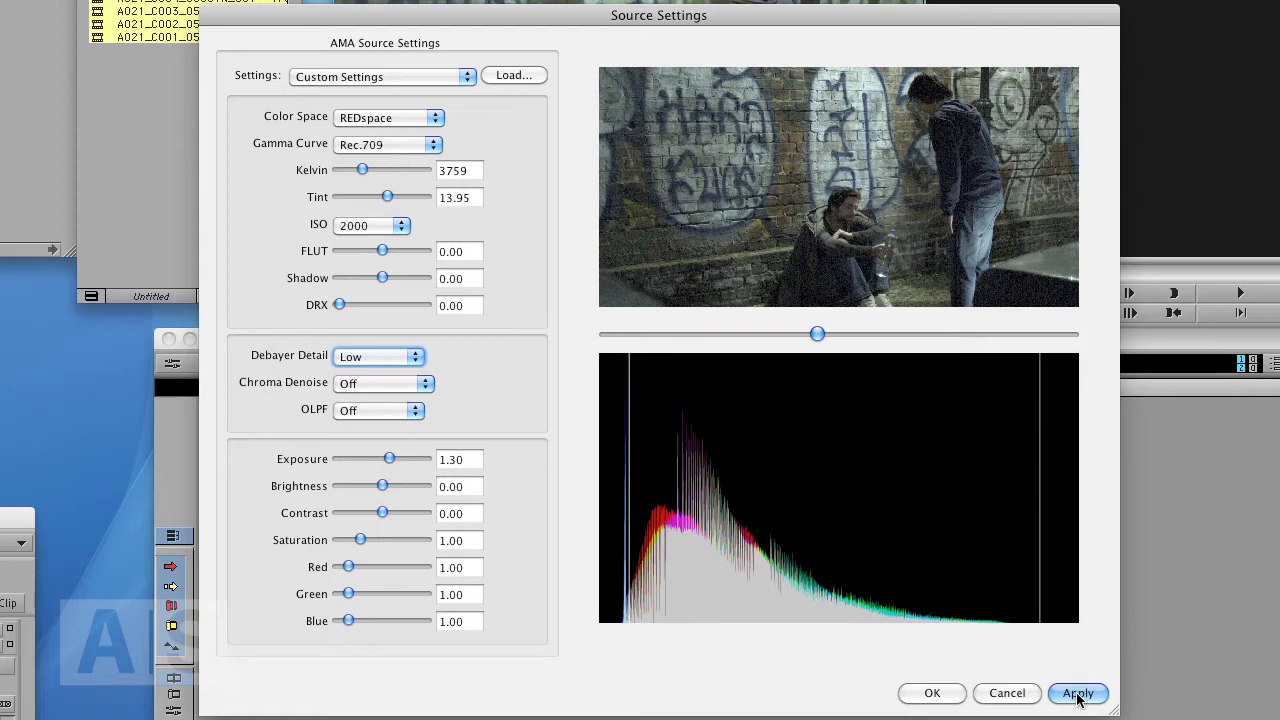
Accept the source settings, then play and scrub the brighter, neutral graffiti-wall footage
{"action": "left_click", "coordinate": [932, 693]}
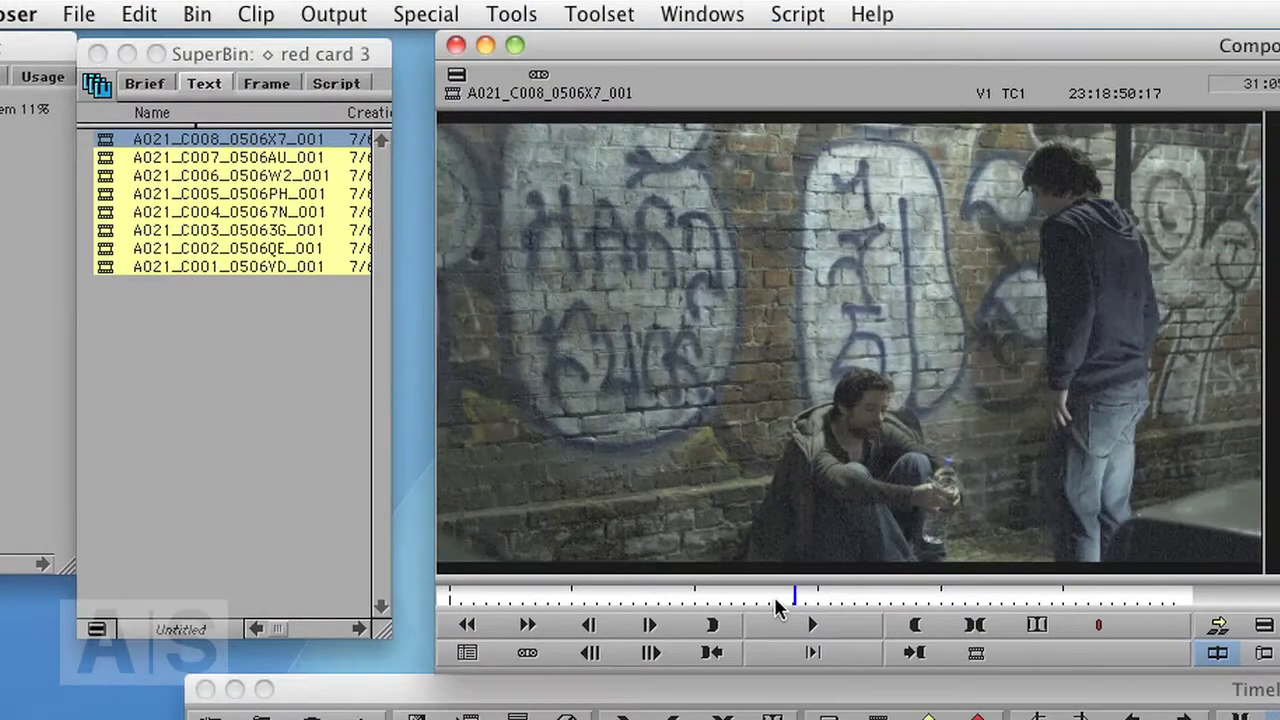
{"action": "left_click", "coordinate": [745, 596]}
{"action": "key", "text": "space"}
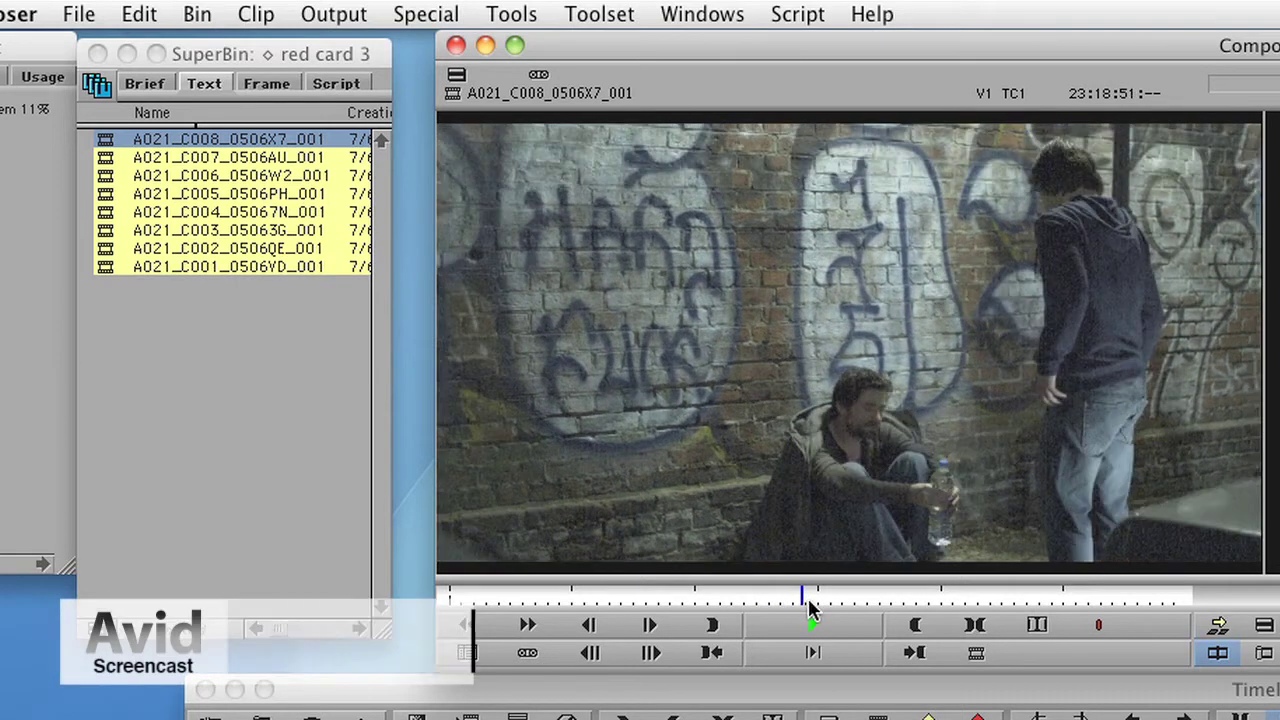
{"action": "left_click_drag", "start_coordinate": [815, 598], "coordinate": [597, 600]}
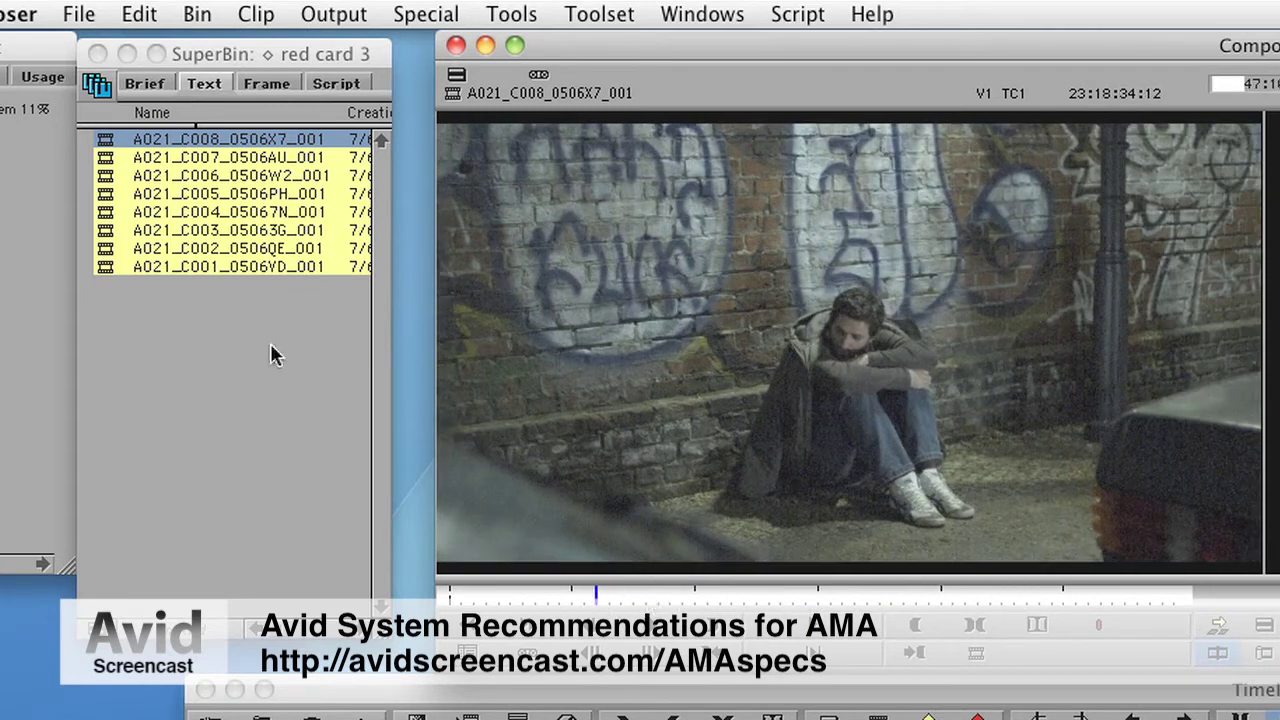
{"action": "left_click", "coordinate": [590, 598]}
{"action": "left_click_drag", "start_coordinate": [667, 604], "coordinate": [597, 615]}
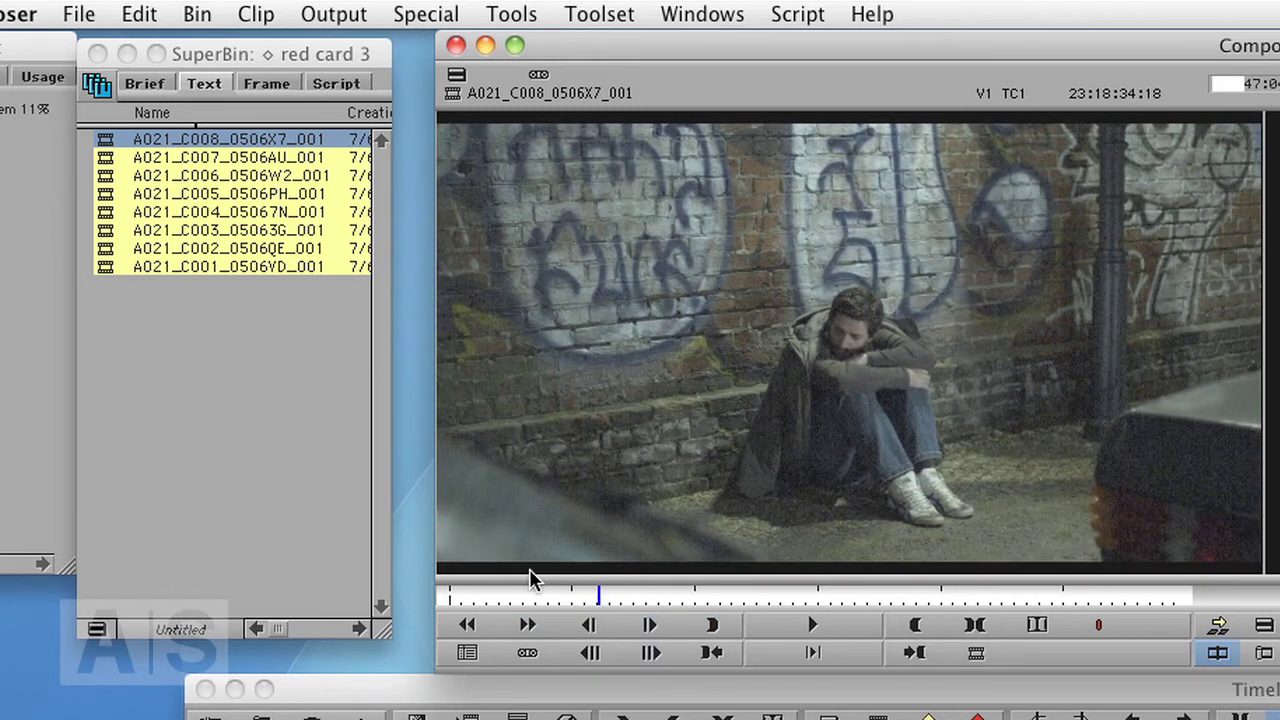
{"action": "left_click", "coordinate": [610, 595]}
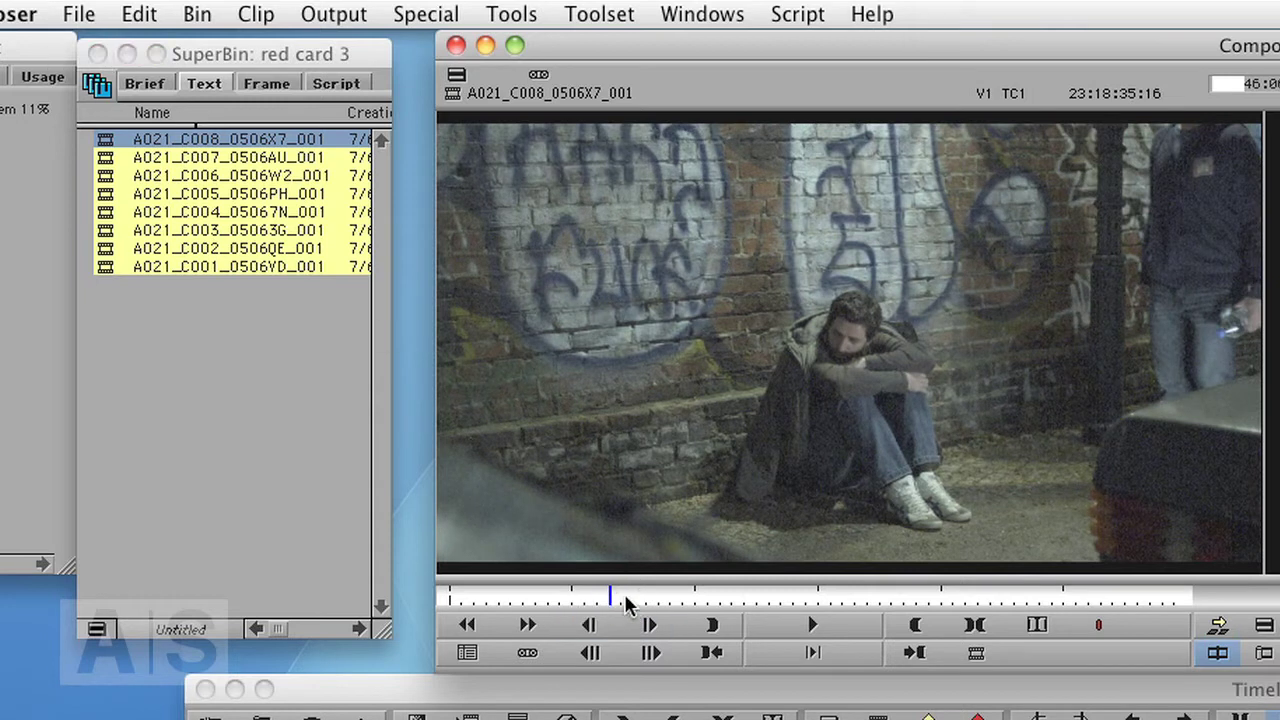
AMA-link asc35.mov from the Media drive's avidscreencast > capture folder
{"action": "left_click", "coordinate": [96, 12]}
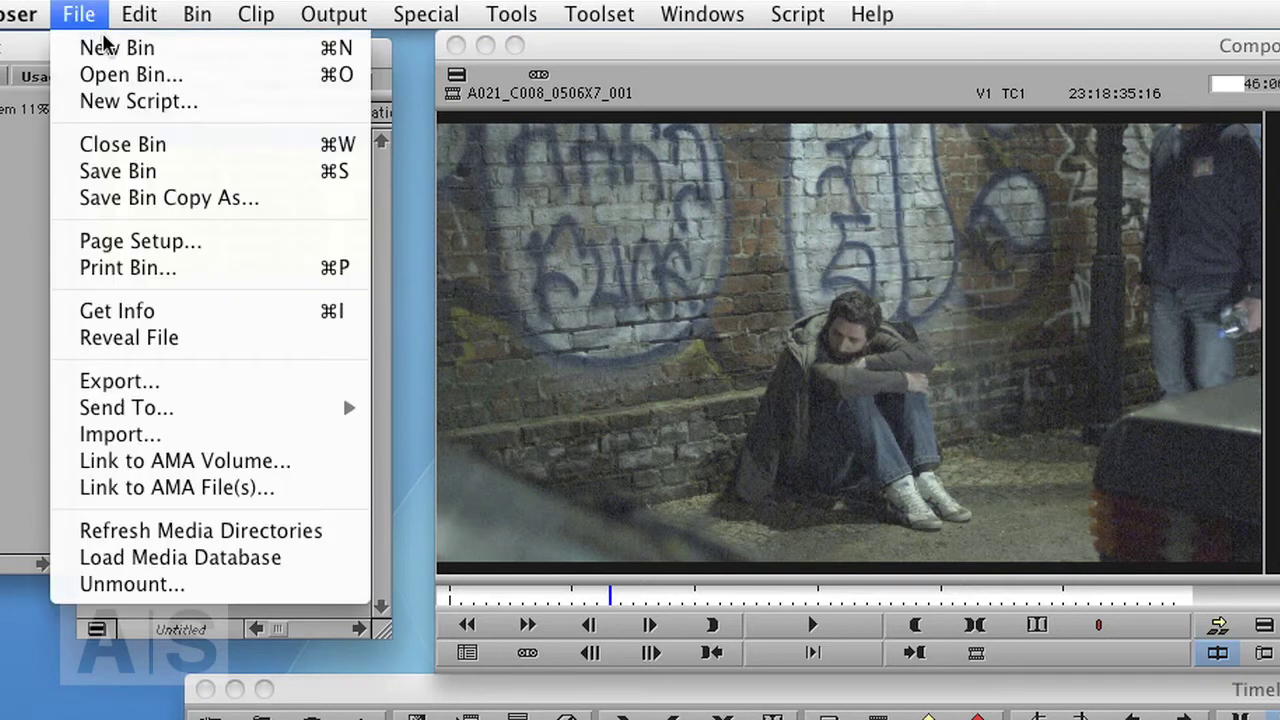
{"action": "left_click", "coordinate": [215, 491]}
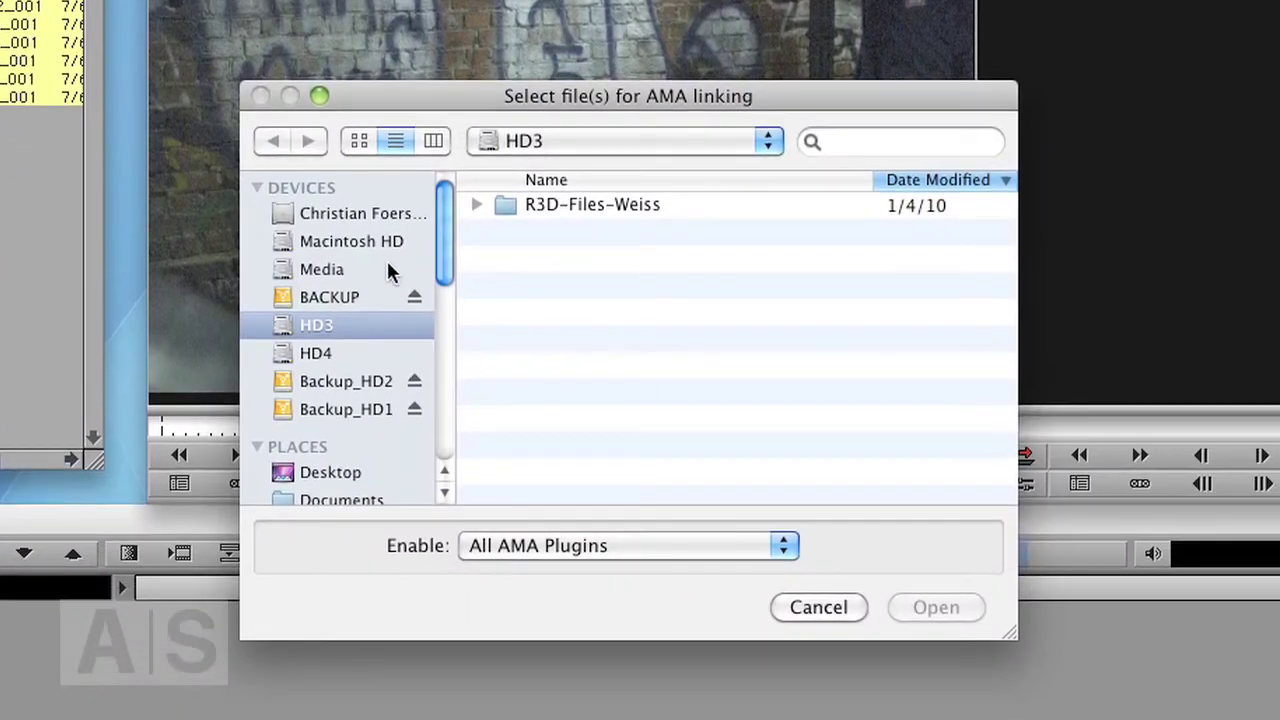
{"action": "left_click", "coordinate": [650, 440]}
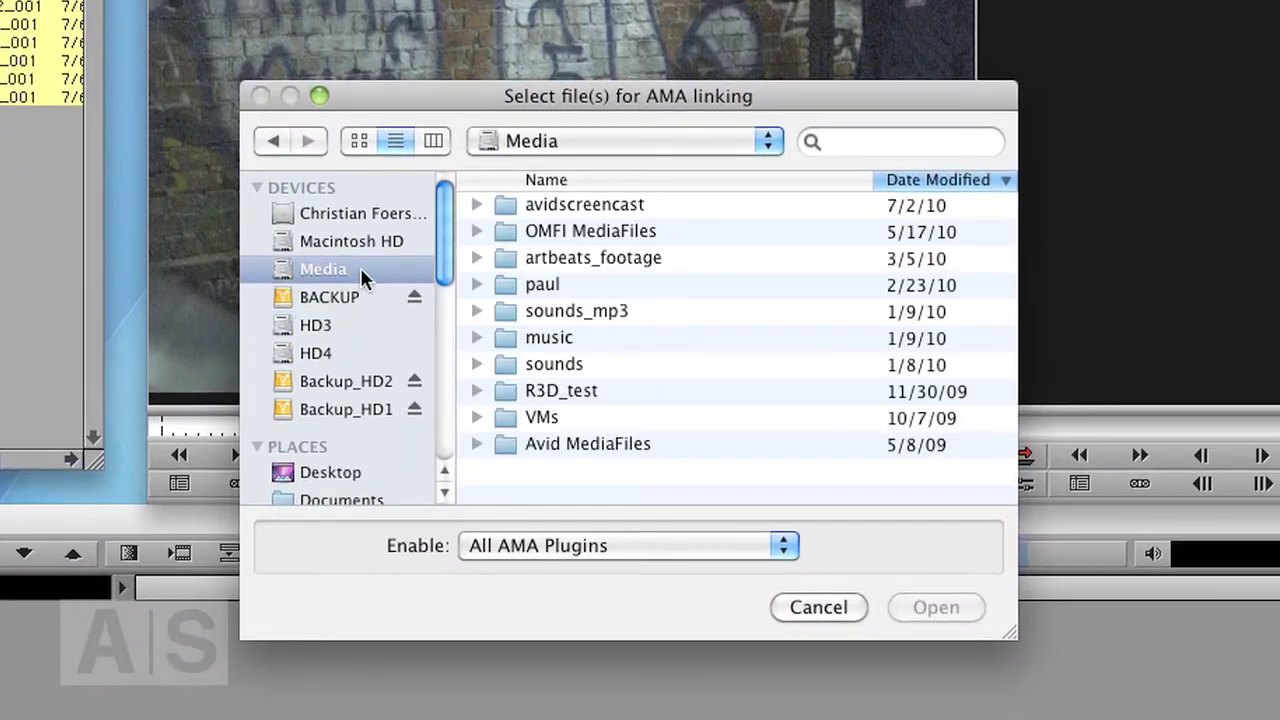
{"action": "left_click", "coordinate": [478, 205]}
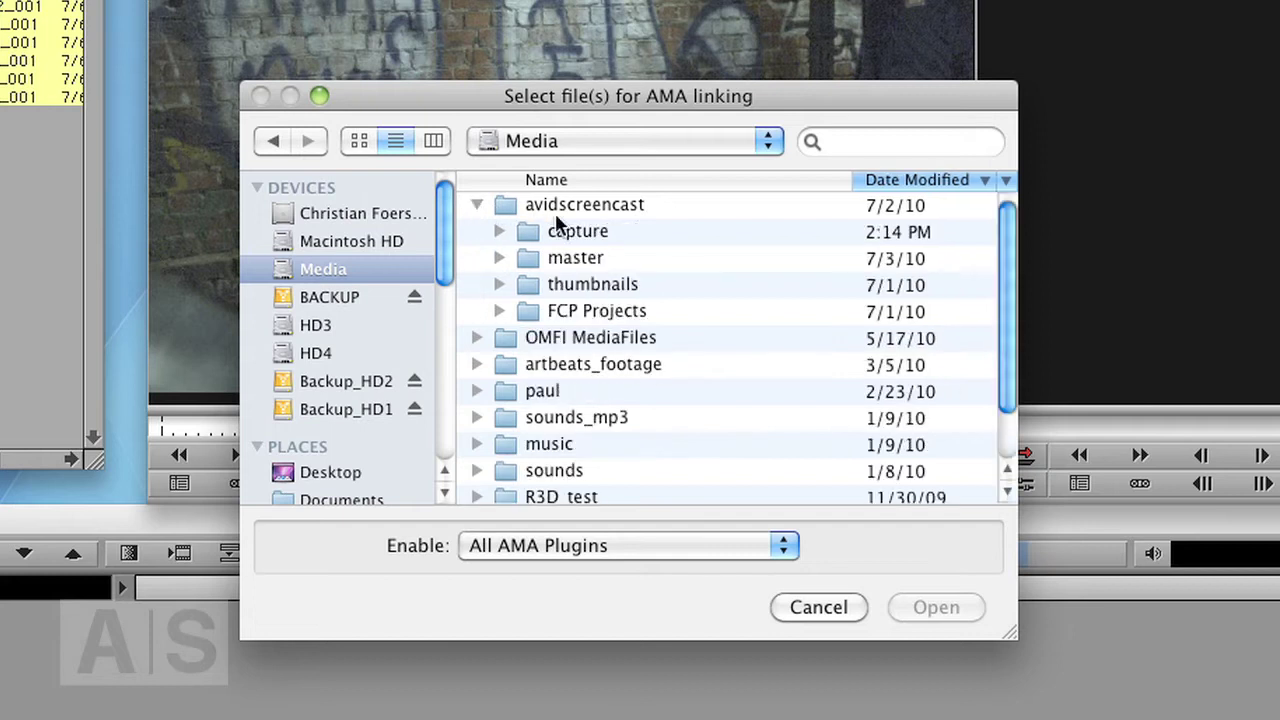
{"action": "left_click", "coordinate": [499, 232]}
{"action": "left_click", "coordinate": [616, 262]}
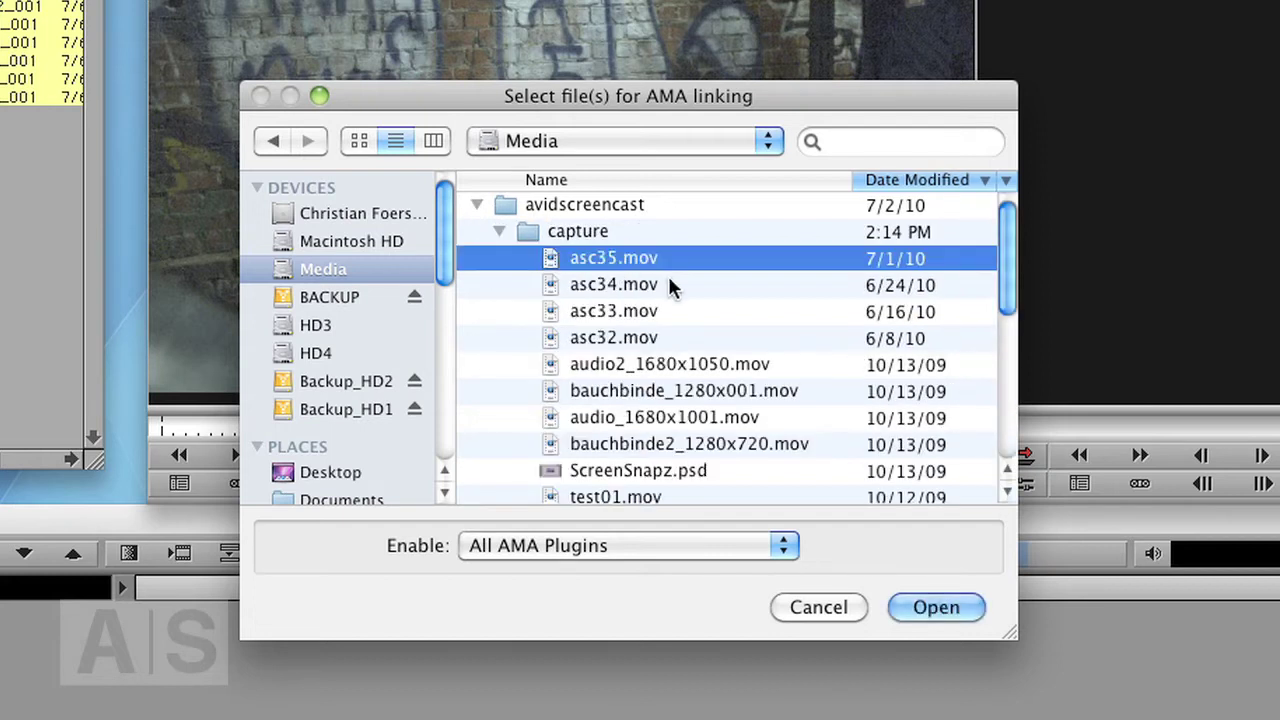
{"action": "left_click", "coordinate": [934, 608]}
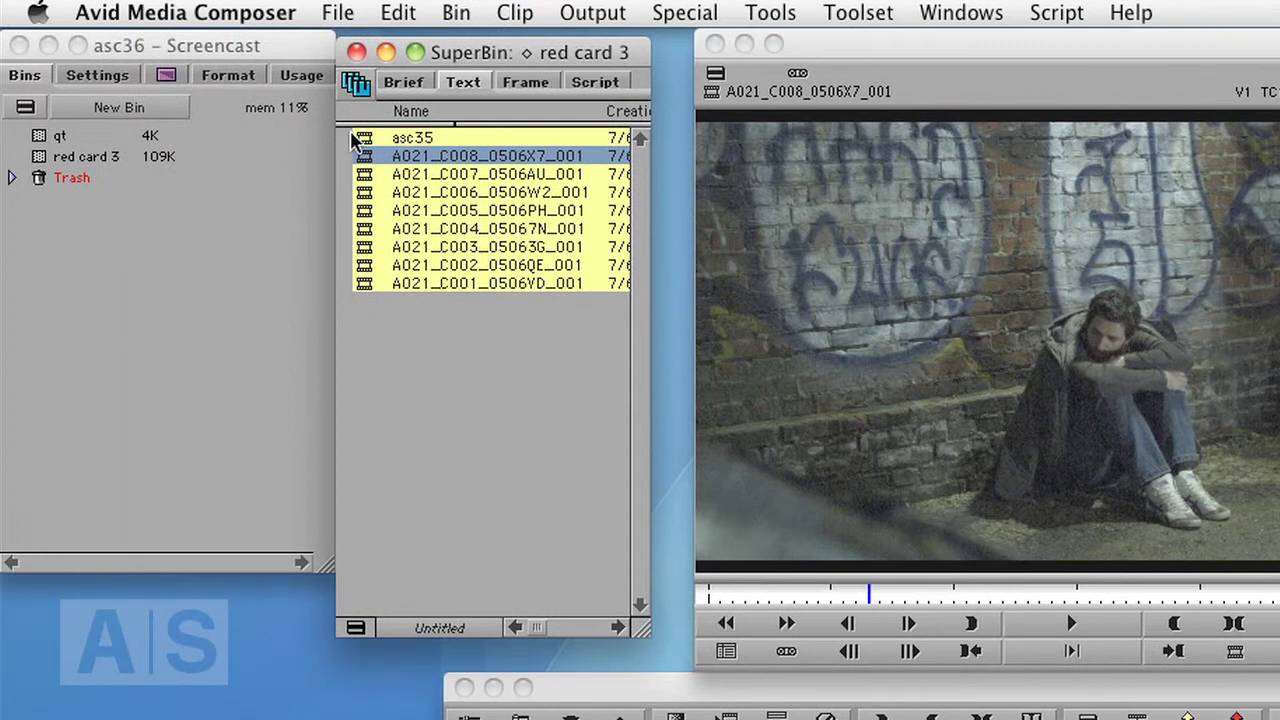
Move the asc35 clip into the qt bin and load it into the source monitor
{"action": "left_click_drag", "start_coordinate": [352, 140], "coordinate": [51, 133]}
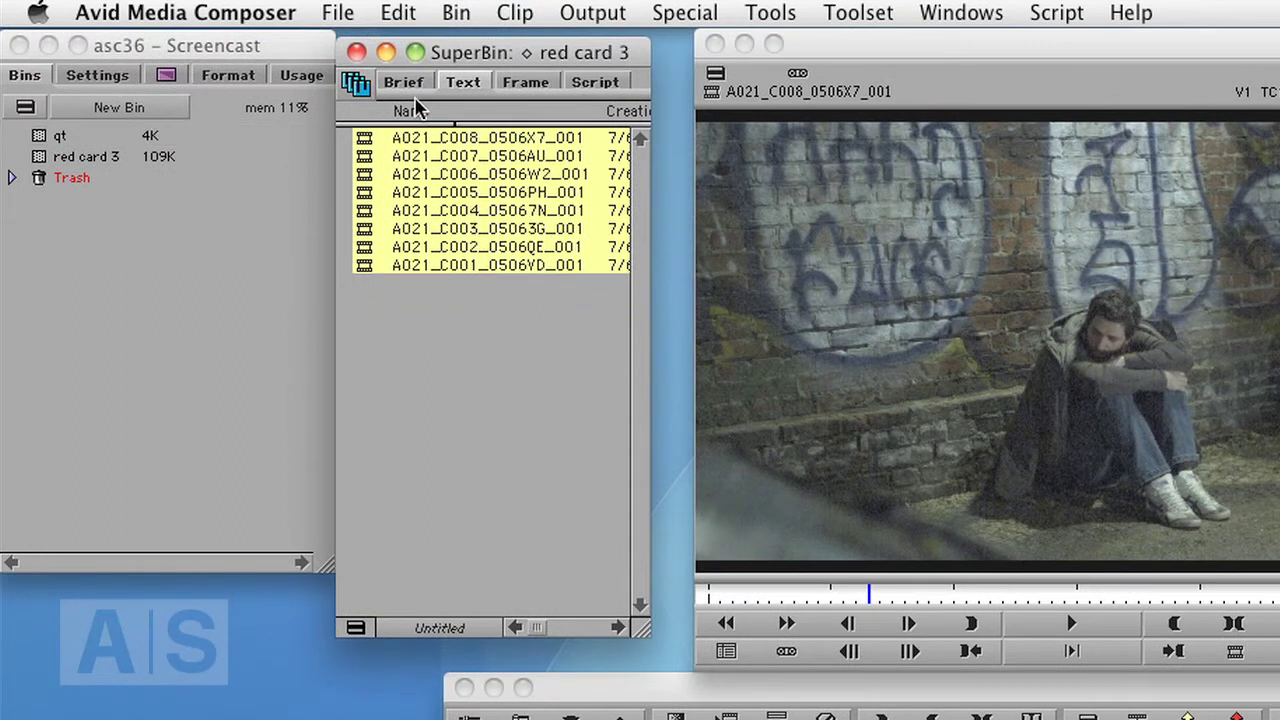
{"action": "left_click", "coordinate": [357, 84]}
{"action": "left_click", "coordinate": [368, 122]}
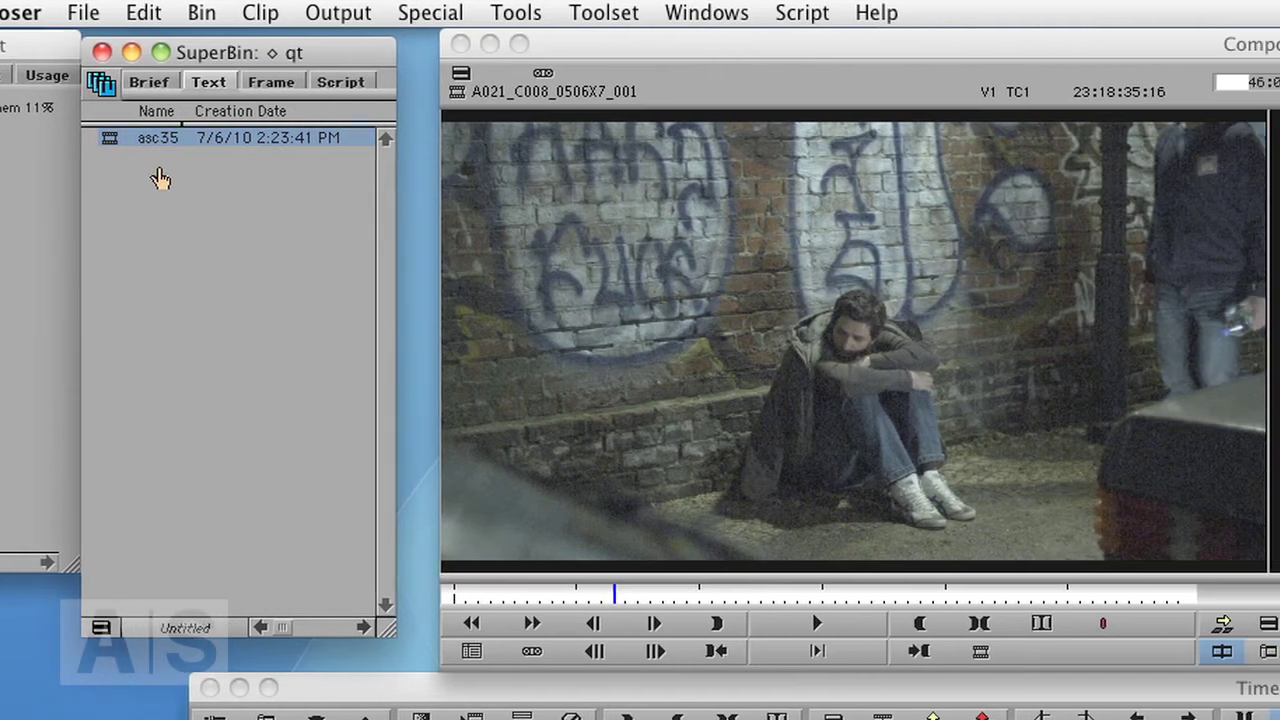
{"action": "double_click", "coordinate": [364, 143]}
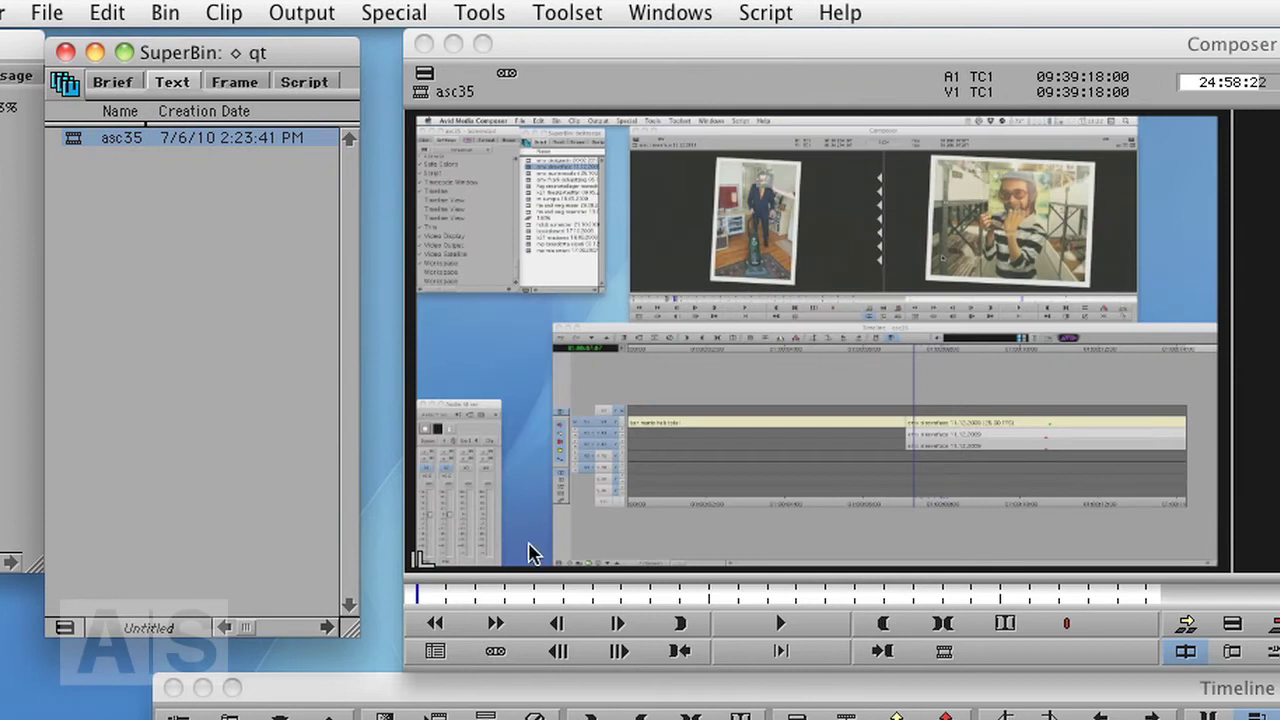
Scrub through asc35, then widen the qt bin to reveal more columns
{"action": "left_click_drag", "start_coordinate": [420, 597], "coordinate": [550, 598]}
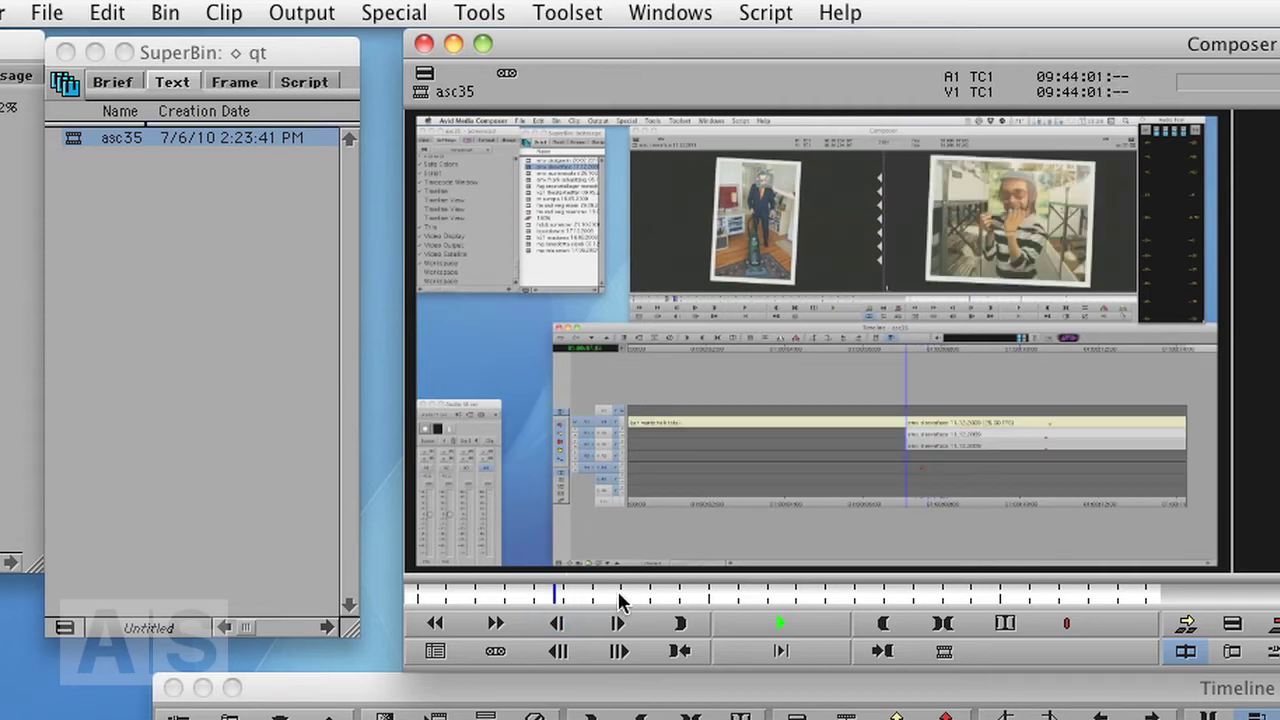
{"action": "left_click", "coordinate": [520, 622]}
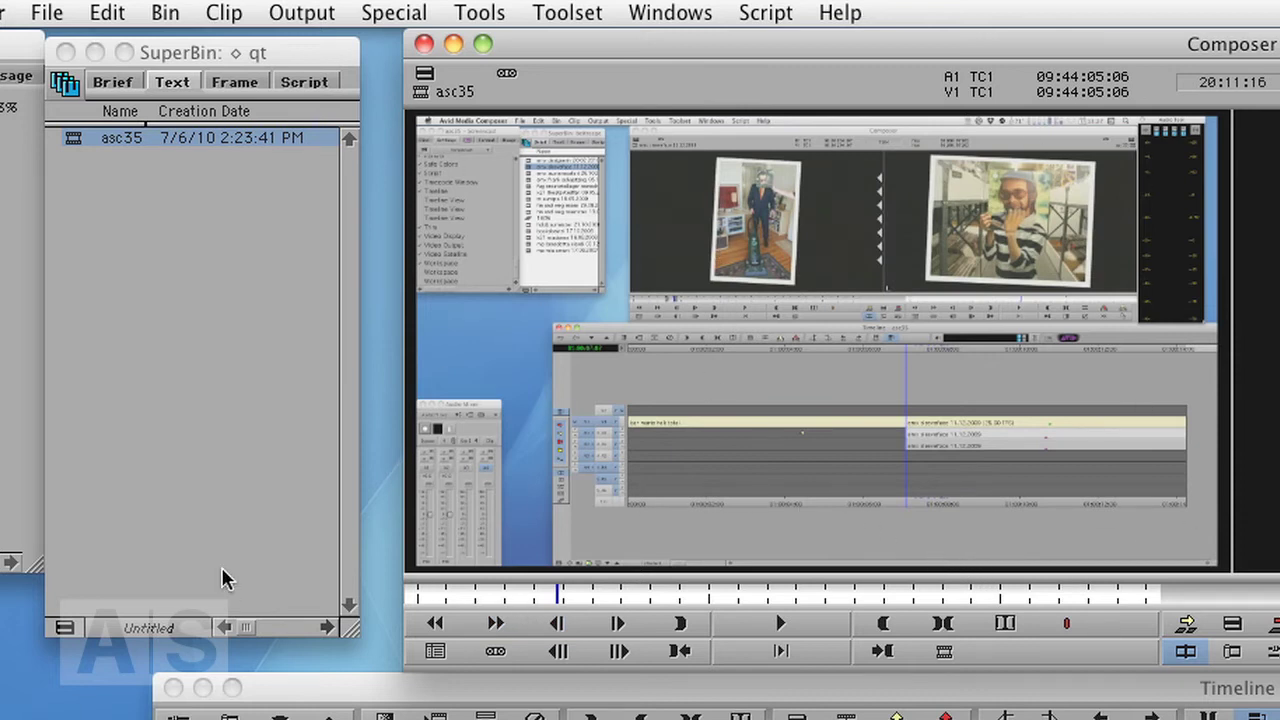
{"action": "left_click_drag", "start_coordinate": [343, 635], "coordinate": [541, 637]}
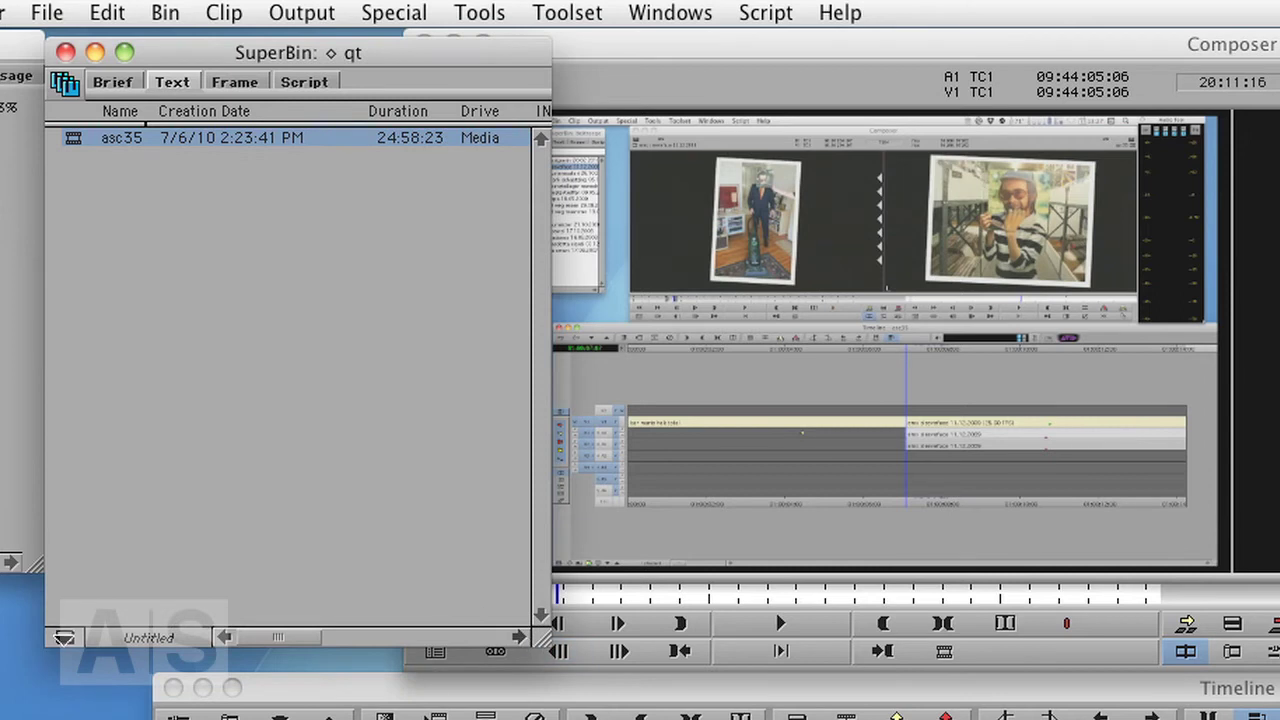
{"action": "left_click", "coordinate": [64, 638]}
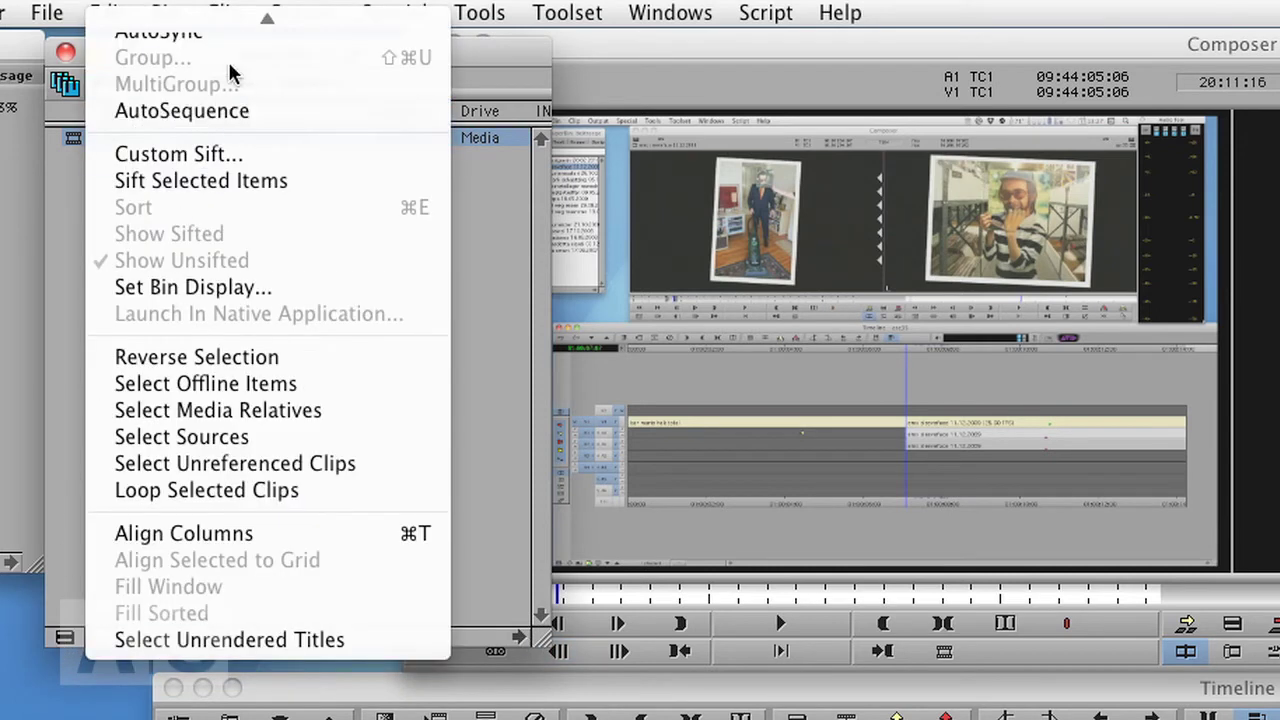
Turn on the Reformat column in the qt bin's Bin Column Selection
{"action": "mouse_move", "coordinate": [272, 14]}
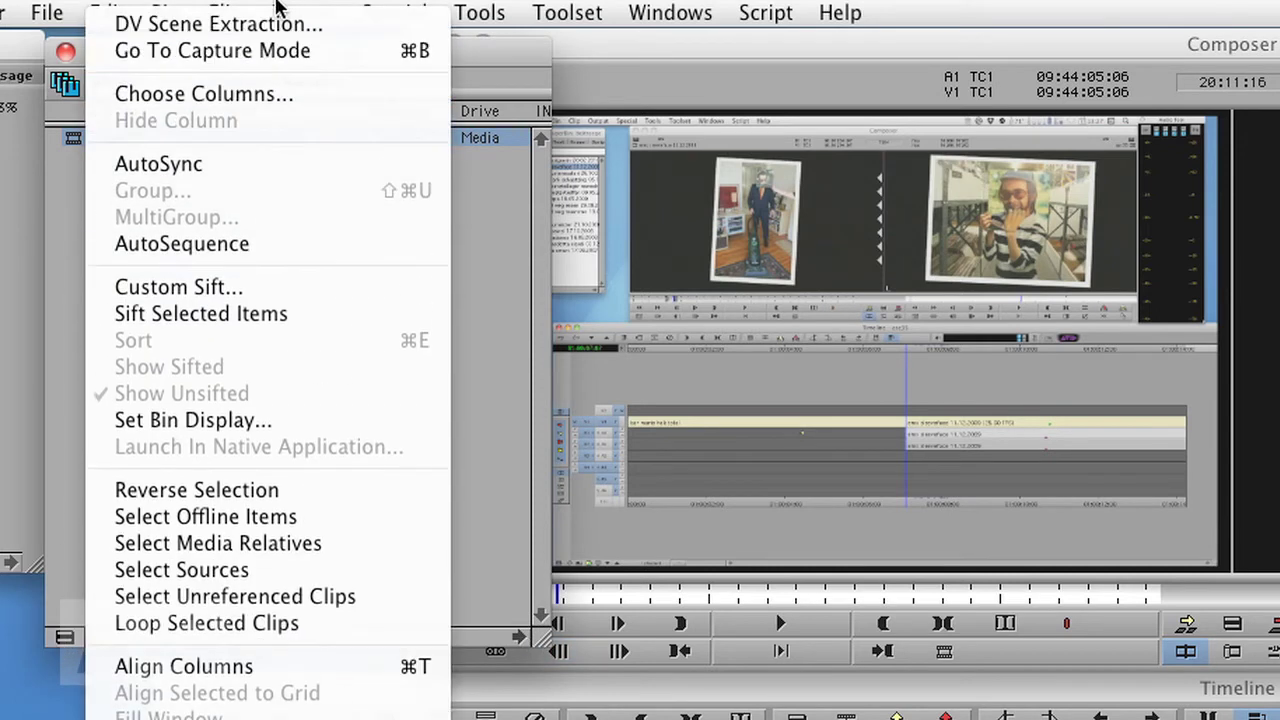
{"action": "left_click", "coordinate": [232, 100]}
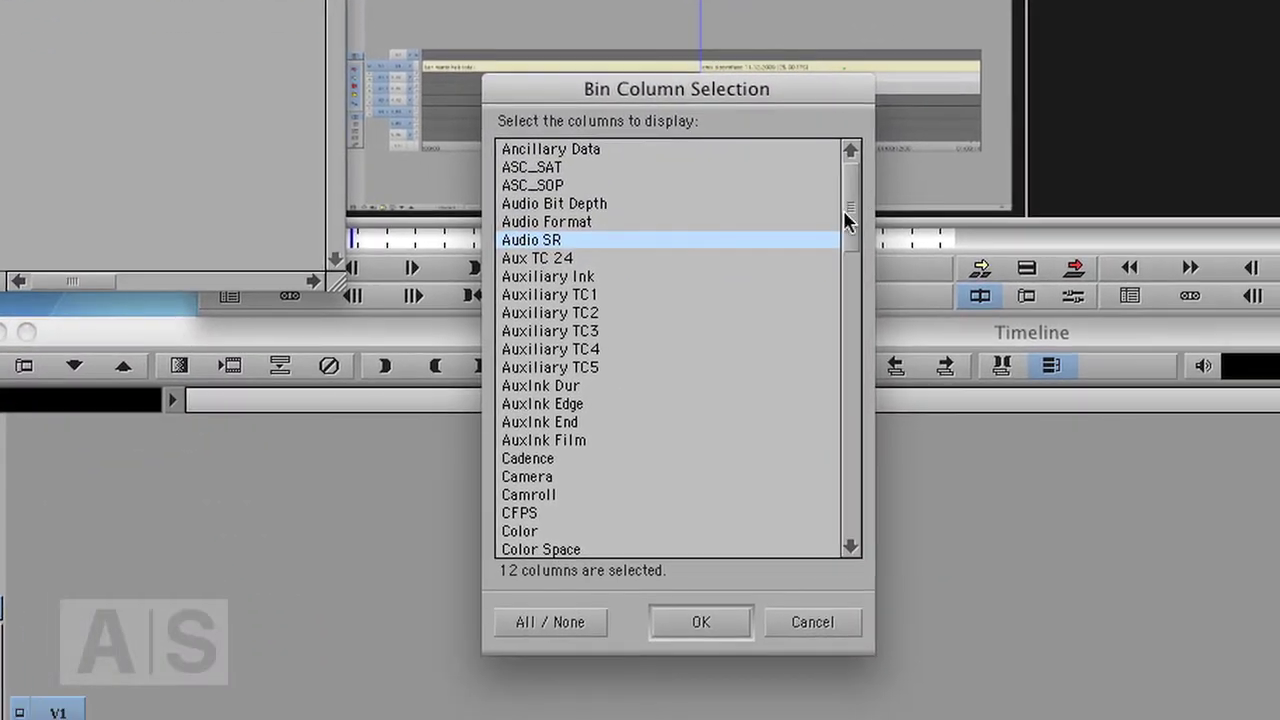
{"action": "mouse_move", "coordinate": [853, 215]}
{"action": "left_mouse_down"}
{"action": "mouse_move", "coordinate": [882, 516]}
{"action": "mouse_move", "coordinate": [868, 459]}
{"action": "left_mouse_up"}
{"action": "left_click", "coordinate": [552, 303]}
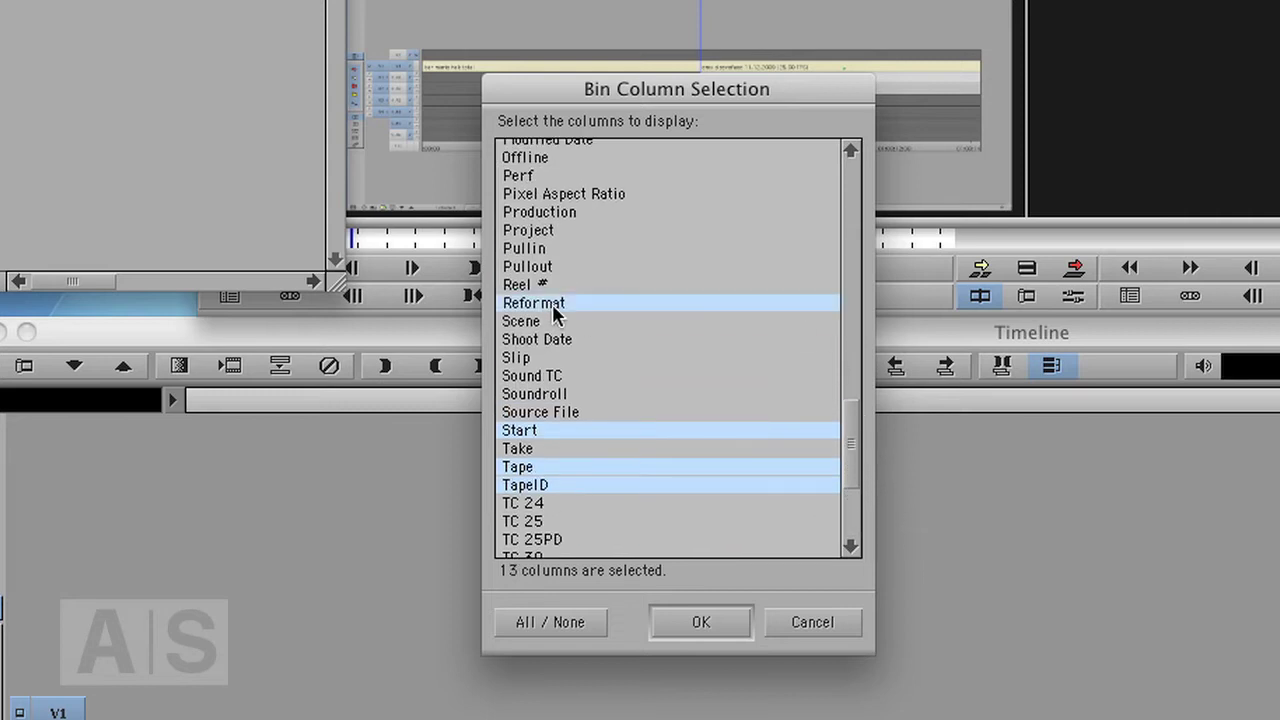
{"action": "left_click", "coordinate": [703, 622]}
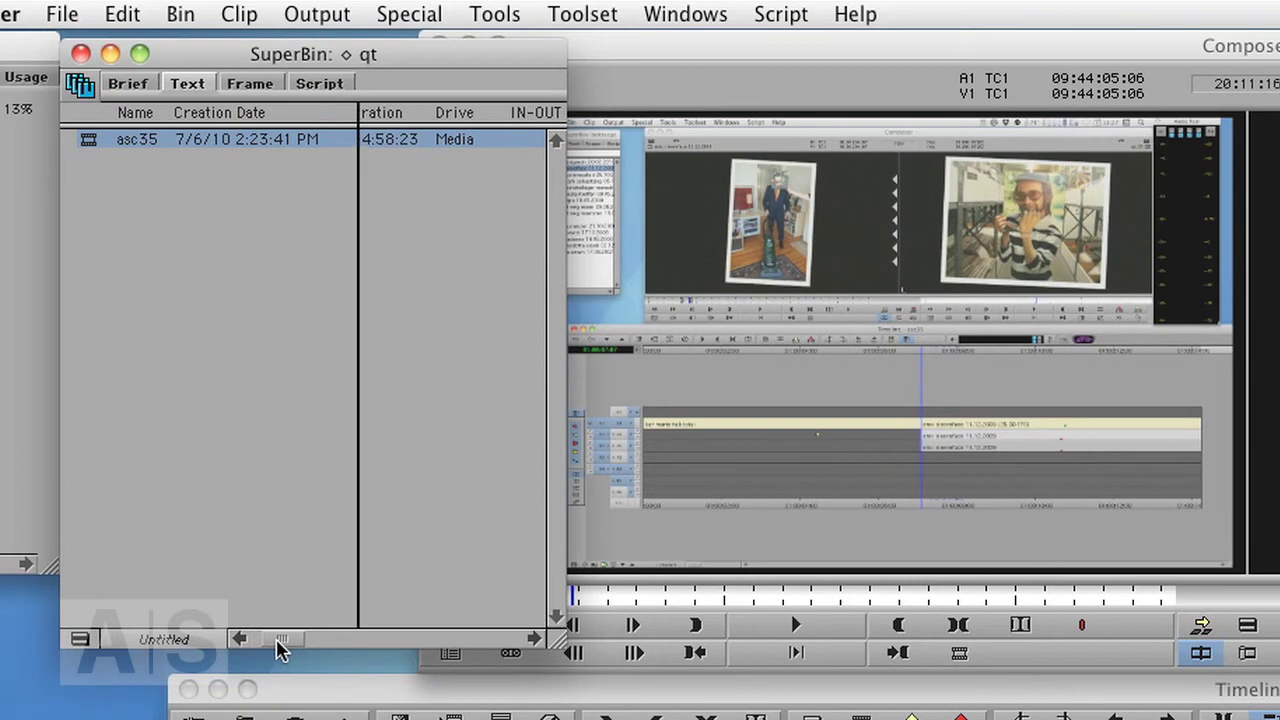
Scroll to the Reformat column and set asc35 to Stretch
{"action": "left_click_drag", "start_coordinate": [280, 640], "coordinate": [499, 628]}
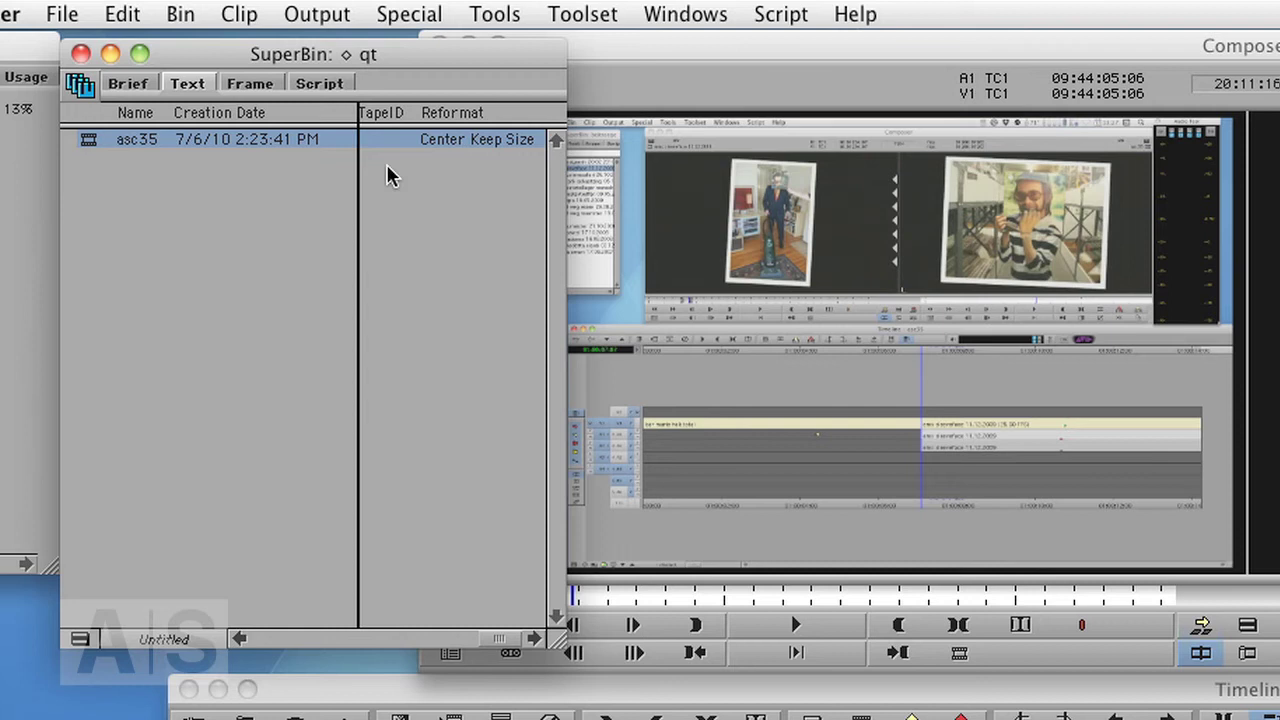
{"action": "left_click", "coordinate": [466, 139]}
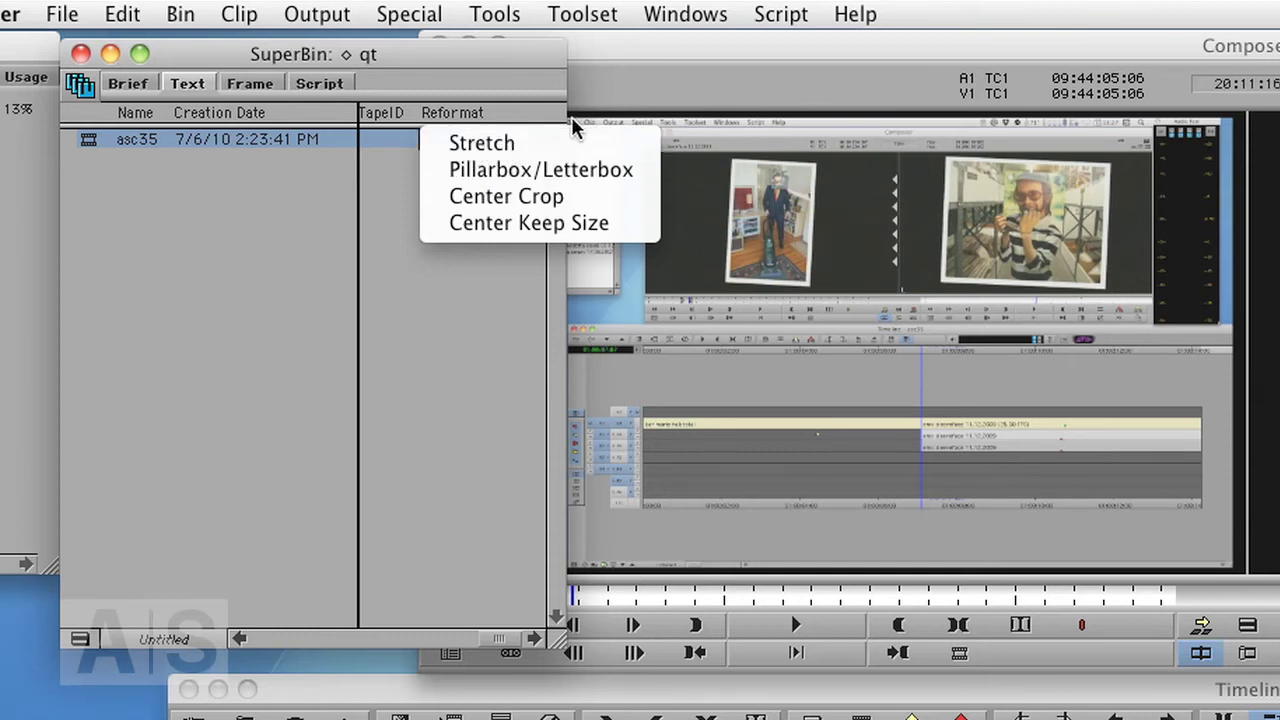
{"action": "left_click", "coordinate": [485, 146]}
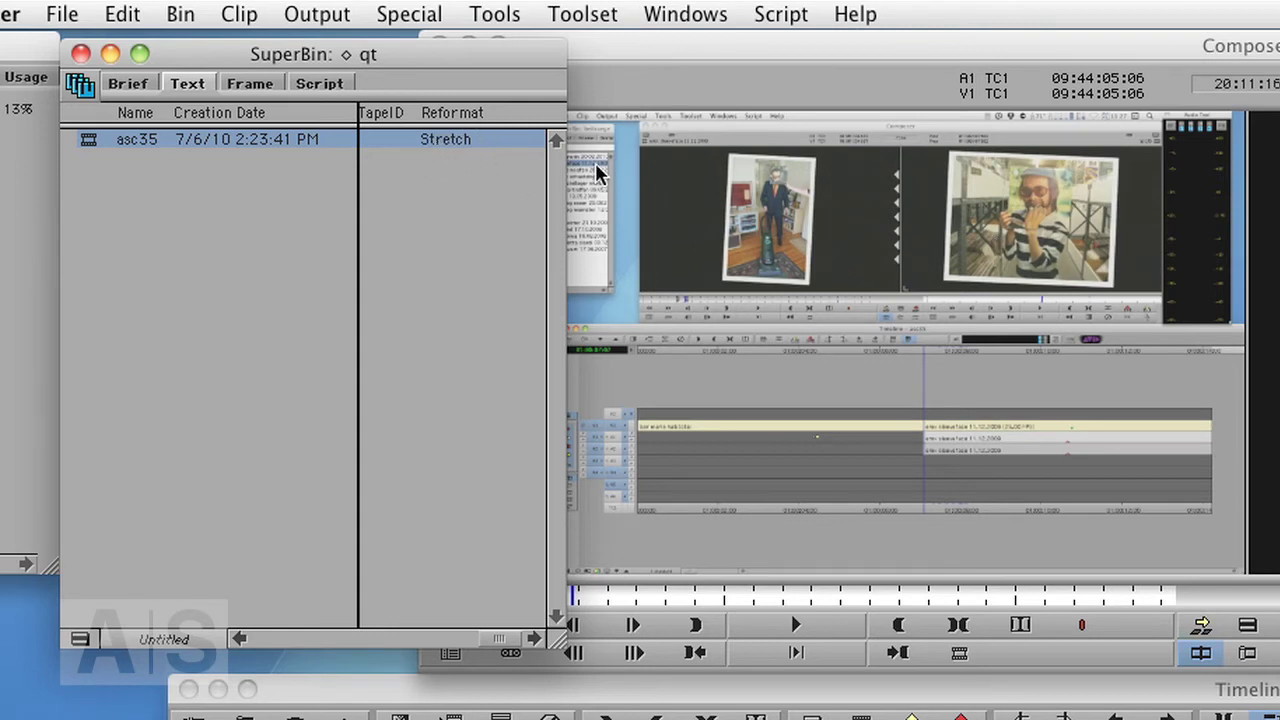
Try Pillarbox/Letterbox on asc35, then set its Reformat back to Stretch
{"action": "left_click", "coordinate": [453, 148]}
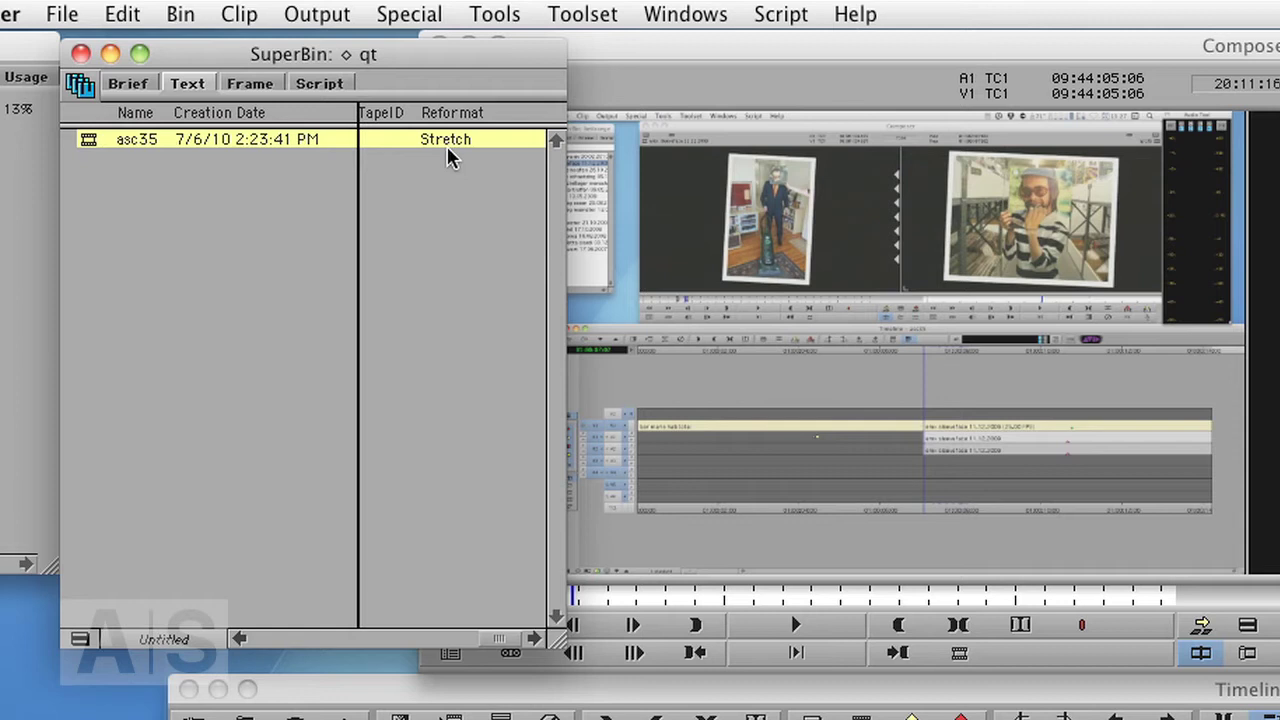
{"action": "left_click", "coordinate": [447, 158]}
{"action": "left_click", "coordinate": [475, 200]}
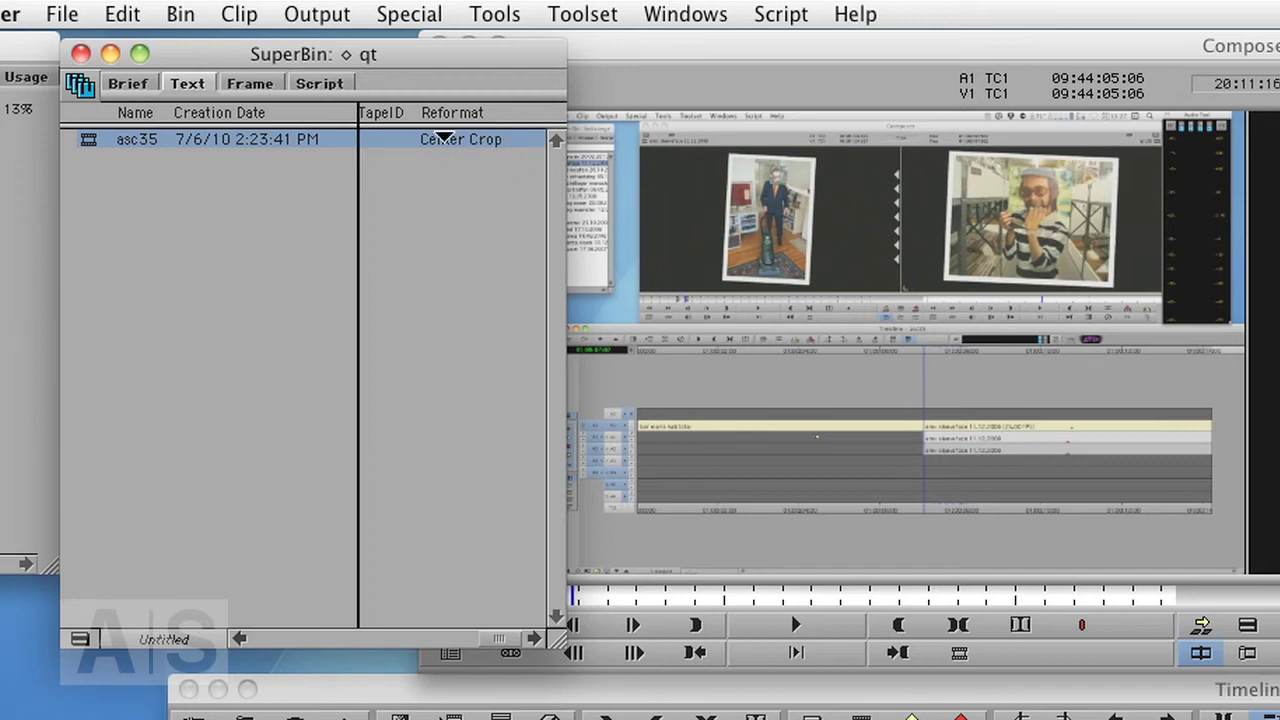
{"action": "left_click", "coordinate": [443, 138]}
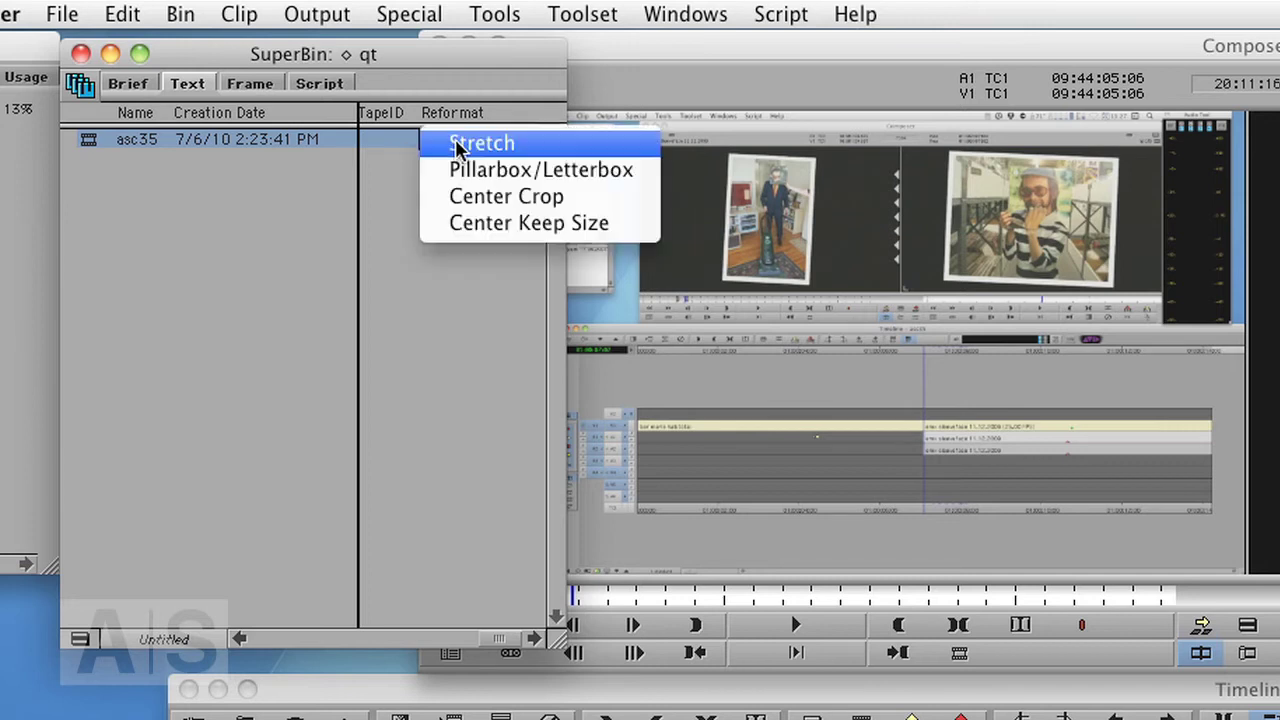
{"action": "left_click", "coordinate": [509, 172]}
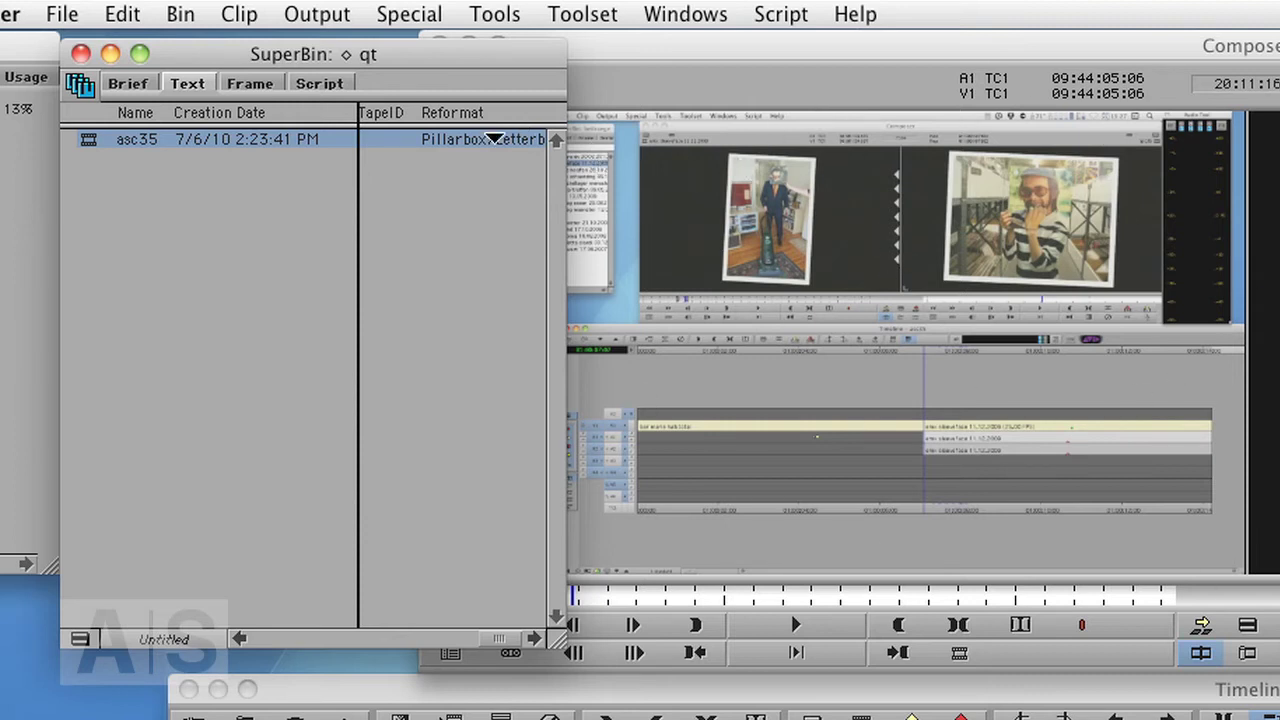
{"action": "left_click", "coordinate": [481, 139]}
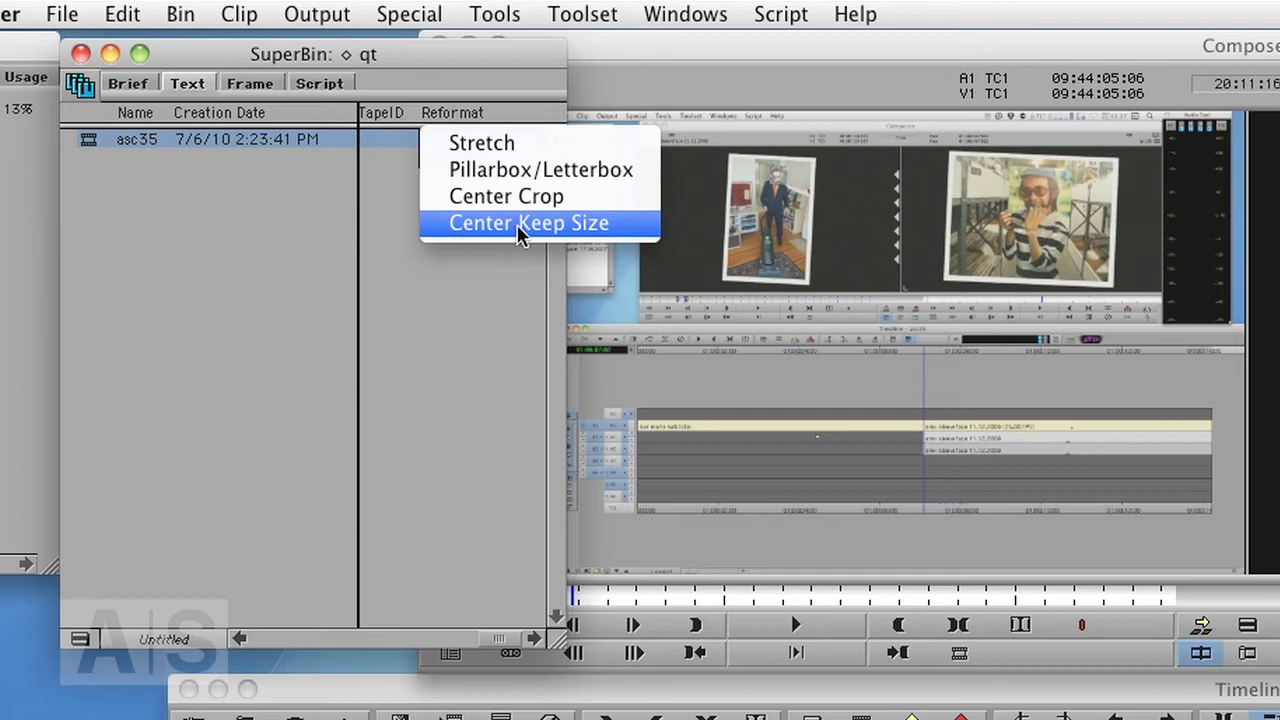
{"action": "left_click", "coordinate": [500, 150]}
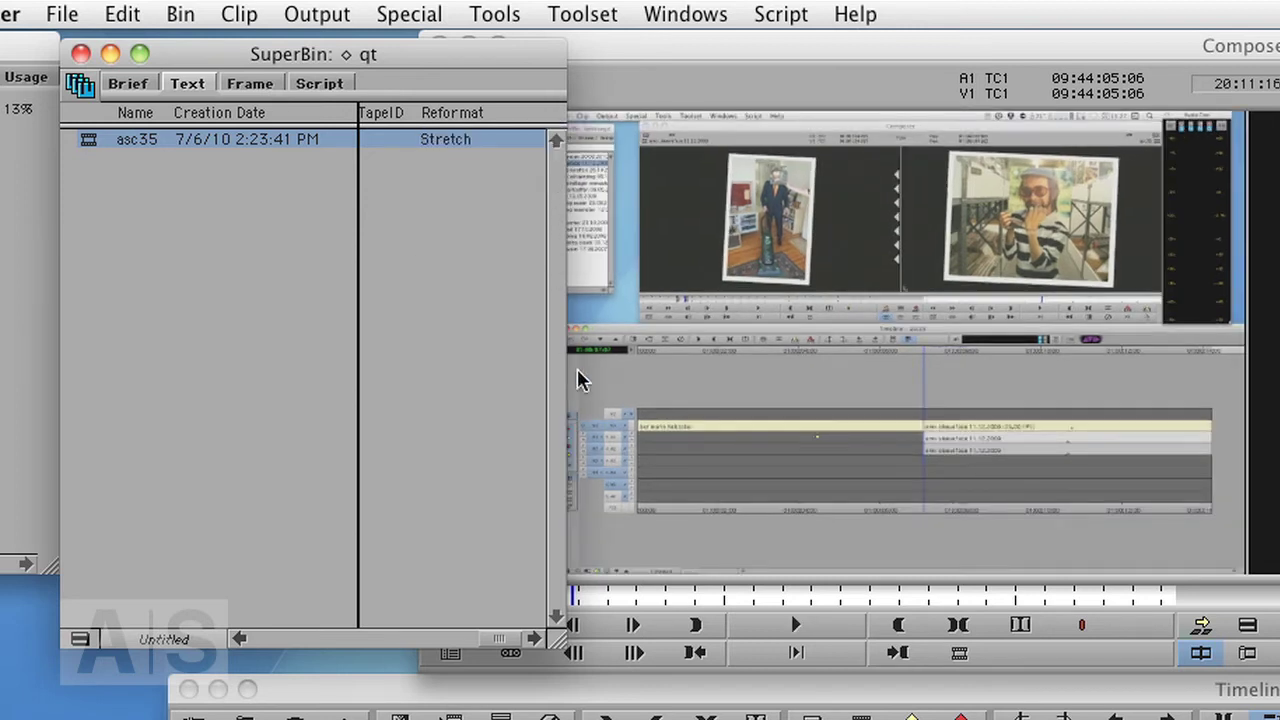
Scrub and play the stretched asc35 clip, stopping at 09:45:40:23
{"action": "left_click", "coordinate": [655, 598]}
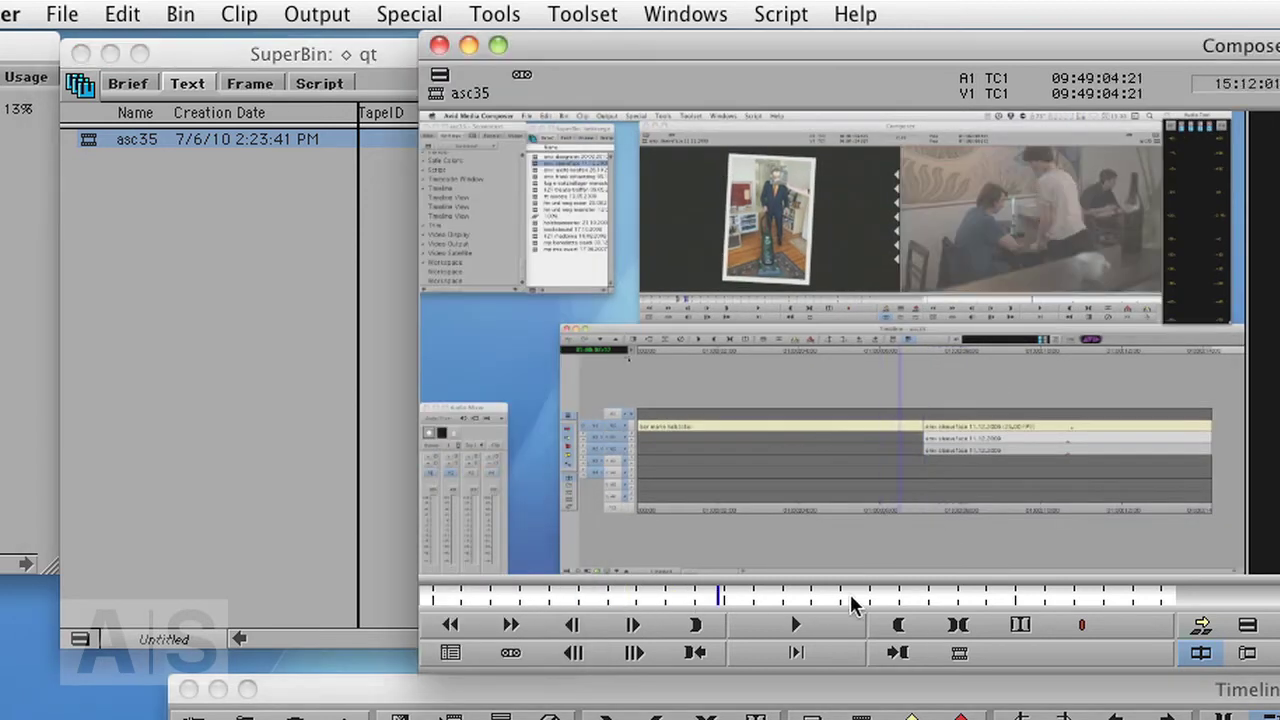
{"action": "left_click_drag", "start_coordinate": [720, 598], "coordinate": [993, 598]}
{"action": "left_click_drag", "start_coordinate": [868, 600], "coordinate": [807, 598]}
{"action": "left_click", "coordinate": [614, 598]}
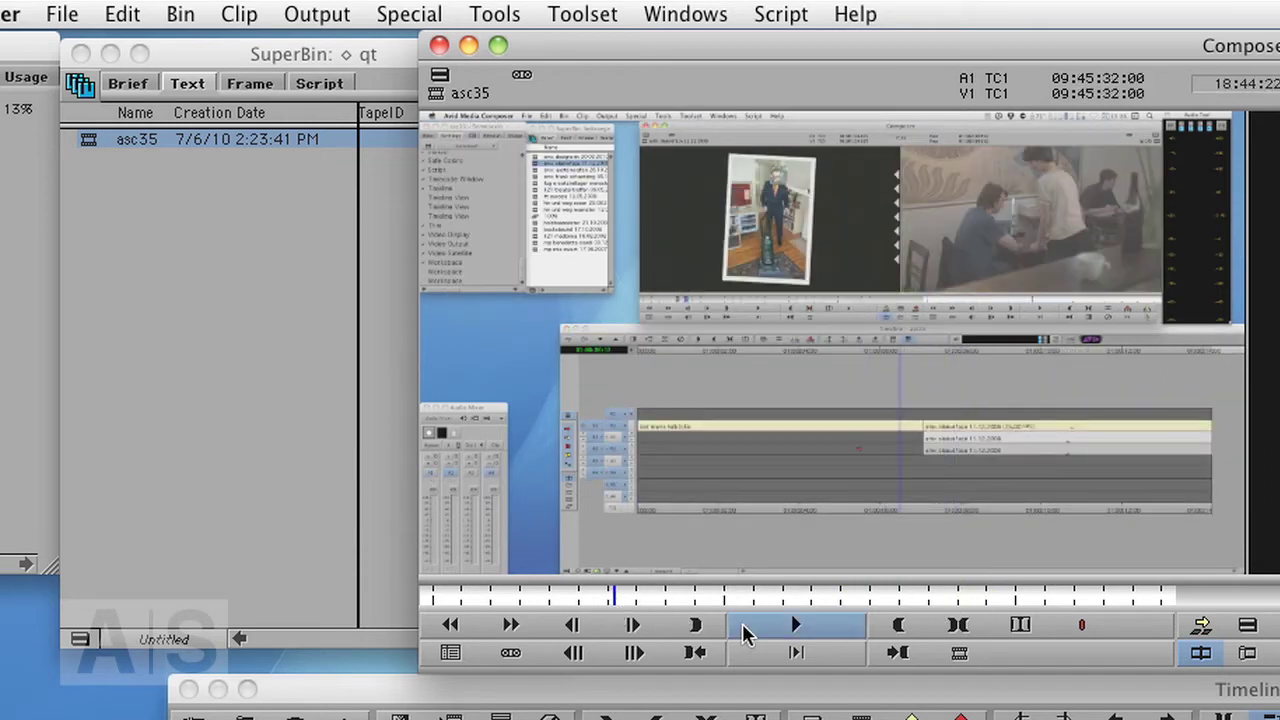
{"action": "left_click", "coordinate": [700, 625]}
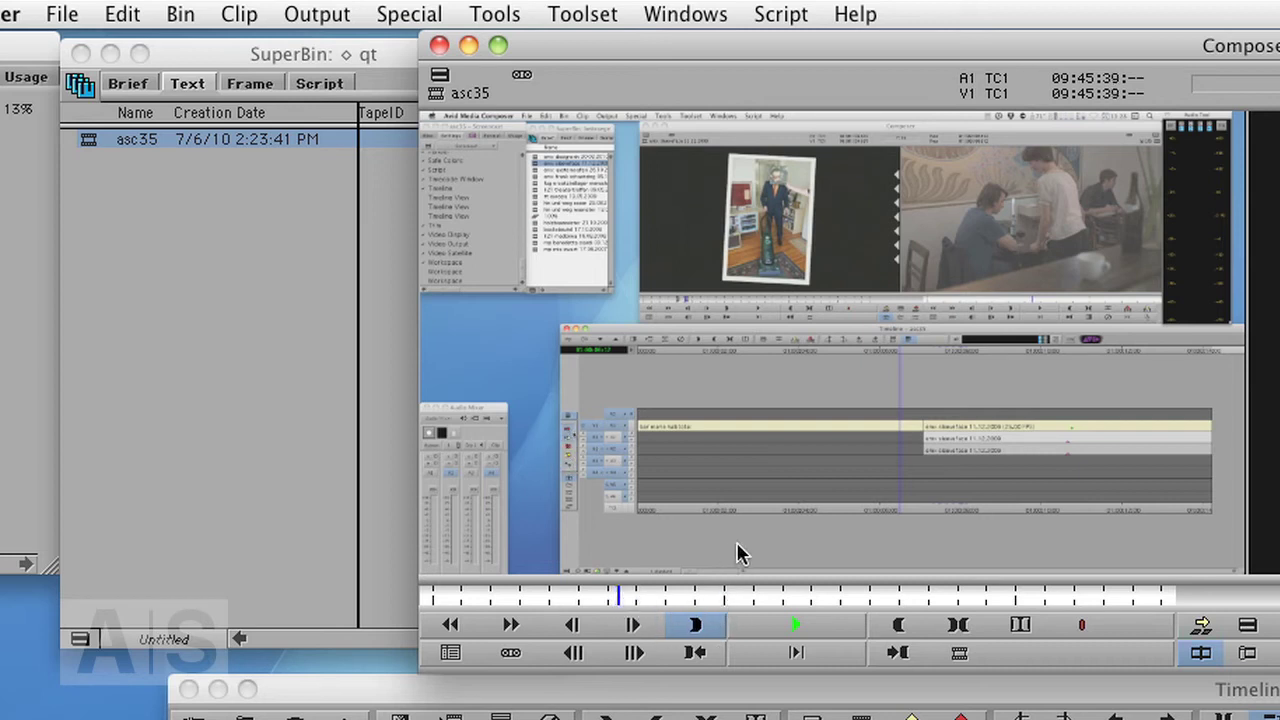
{"action": "key", "text": "space"}
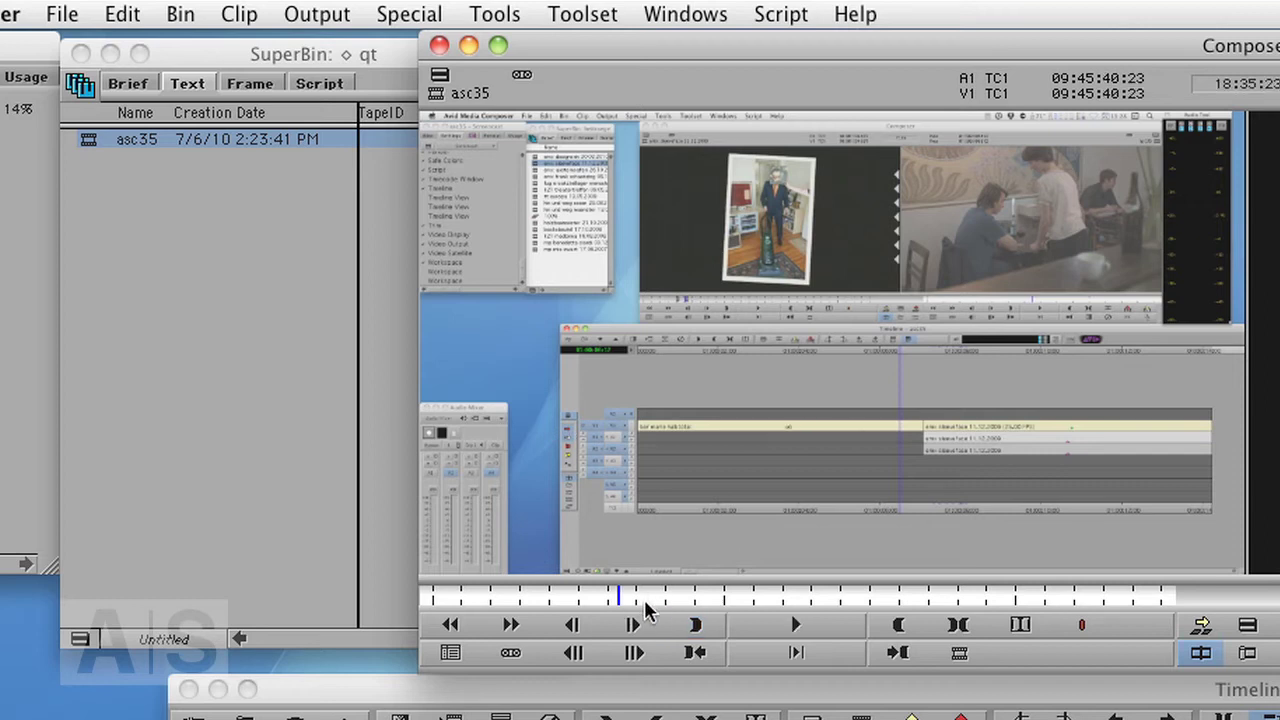
Switch to the red card 3 bin, load A021_C007_0506AU_001 into a pop-up monitor, and narrow the bin
{"action": "left_click", "coordinate": [80, 92]}
{"action": "left_click", "coordinate": [80, 92]}
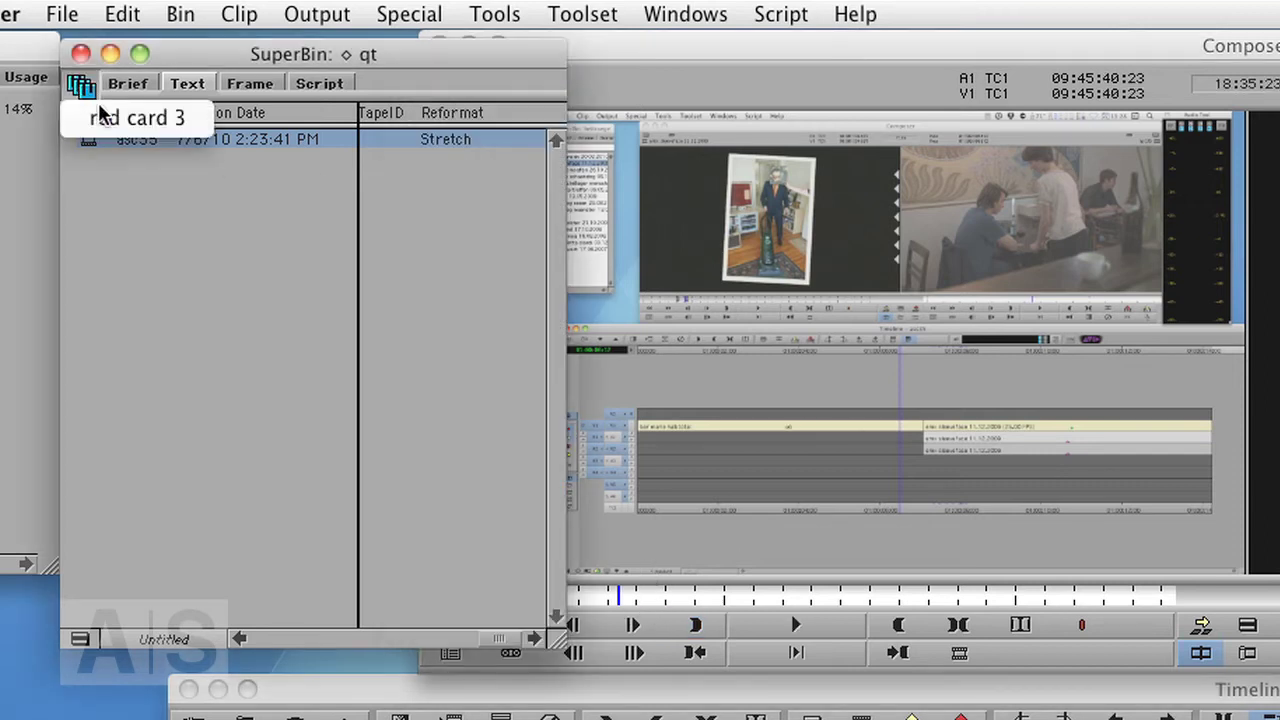
{"action": "left_click", "coordinate": [136, 117]}
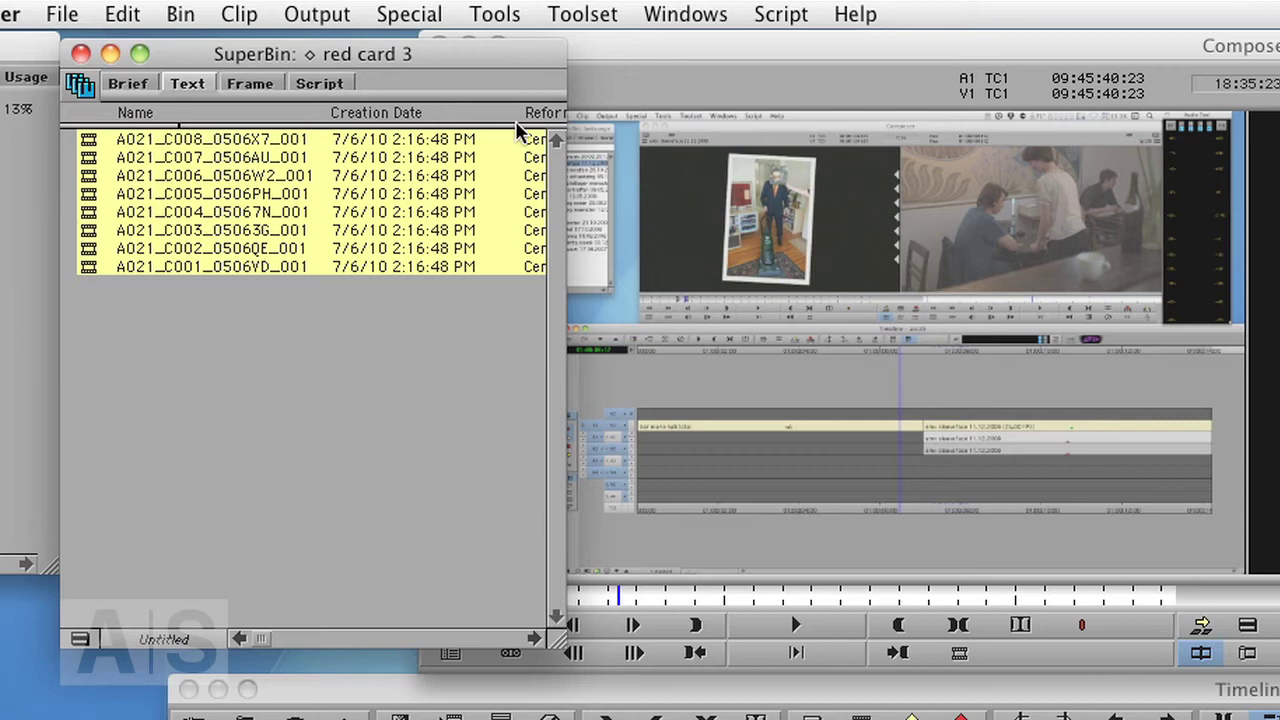
{"action": "left_click_drag", "start_coordinate": [264, 639], "coordinate": [275, 638]}
{"action": "double_click", "coordinate": [92, 160]}
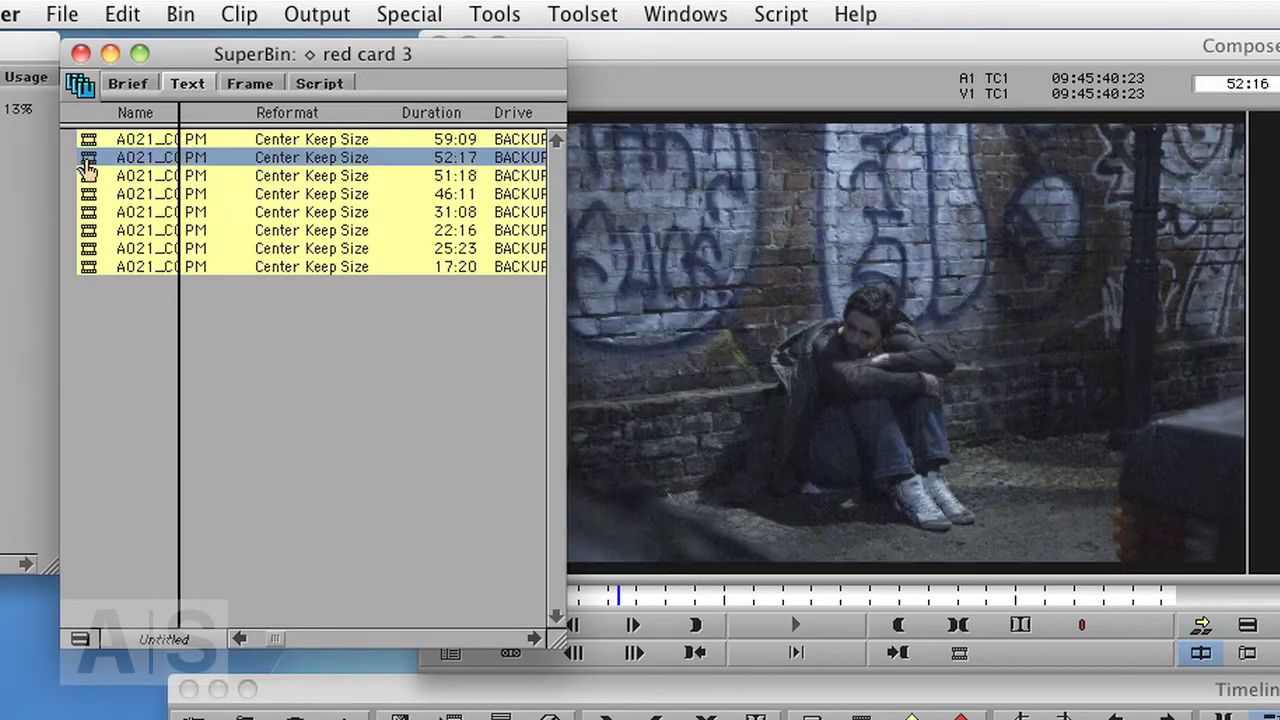
{"action": "left_click", "coordinate": [270, 642]}
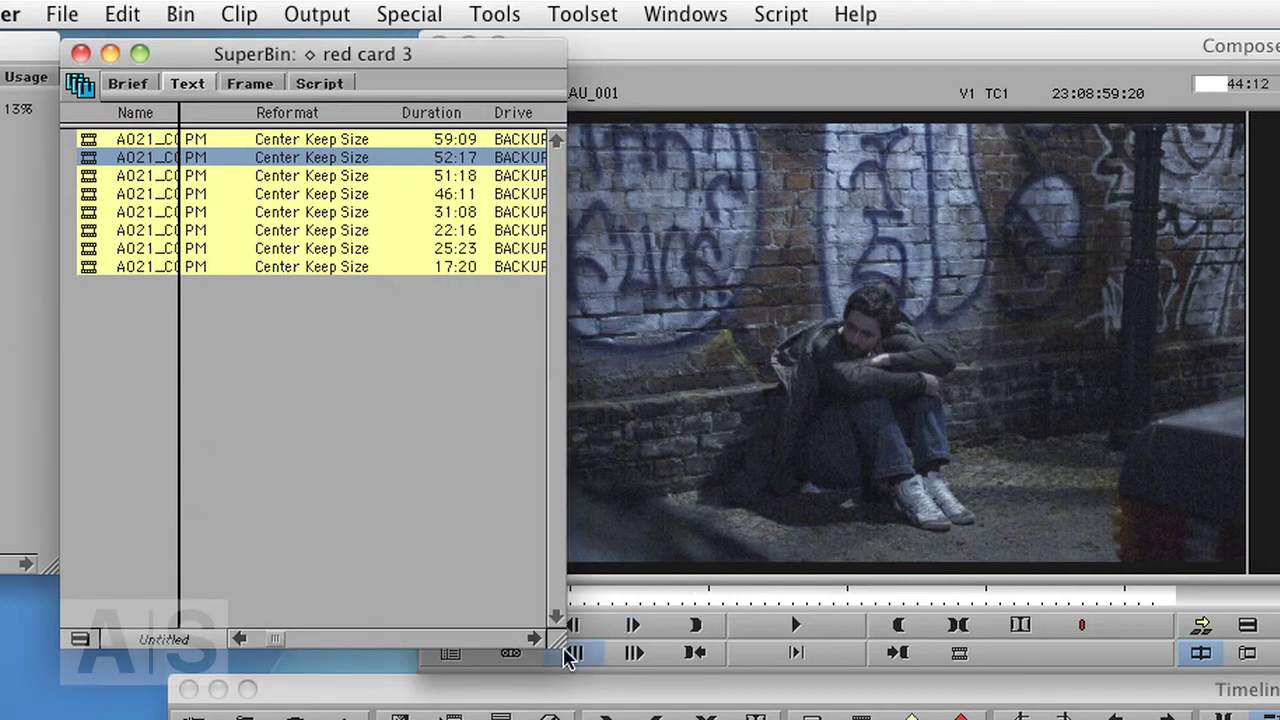
{"action": "left_click_drag", "start_coordinate": [555, 638], "coordinate": [380, 646]}
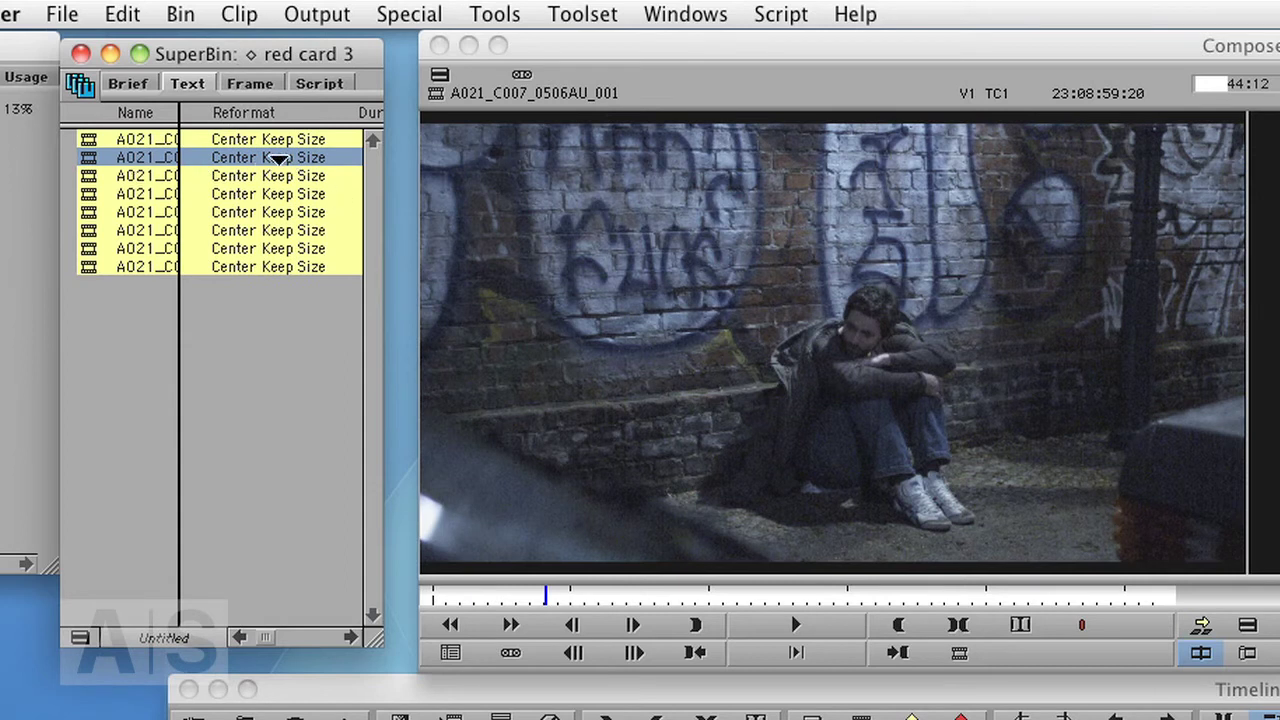
Try Stretch, Pillarbox/Letterbox and Center Crop on the clip, then reset it to Center Keep Size
{"action": "mouse_move", "coordinate": [277, 158]}
{"action": "left_mouse_down"}
{"action": "mouse_move", "coordinate": [240, 167]}
{"action": "mouse_move", "coordinate": [283, 170]}
{"action": "left_mouse_up"}
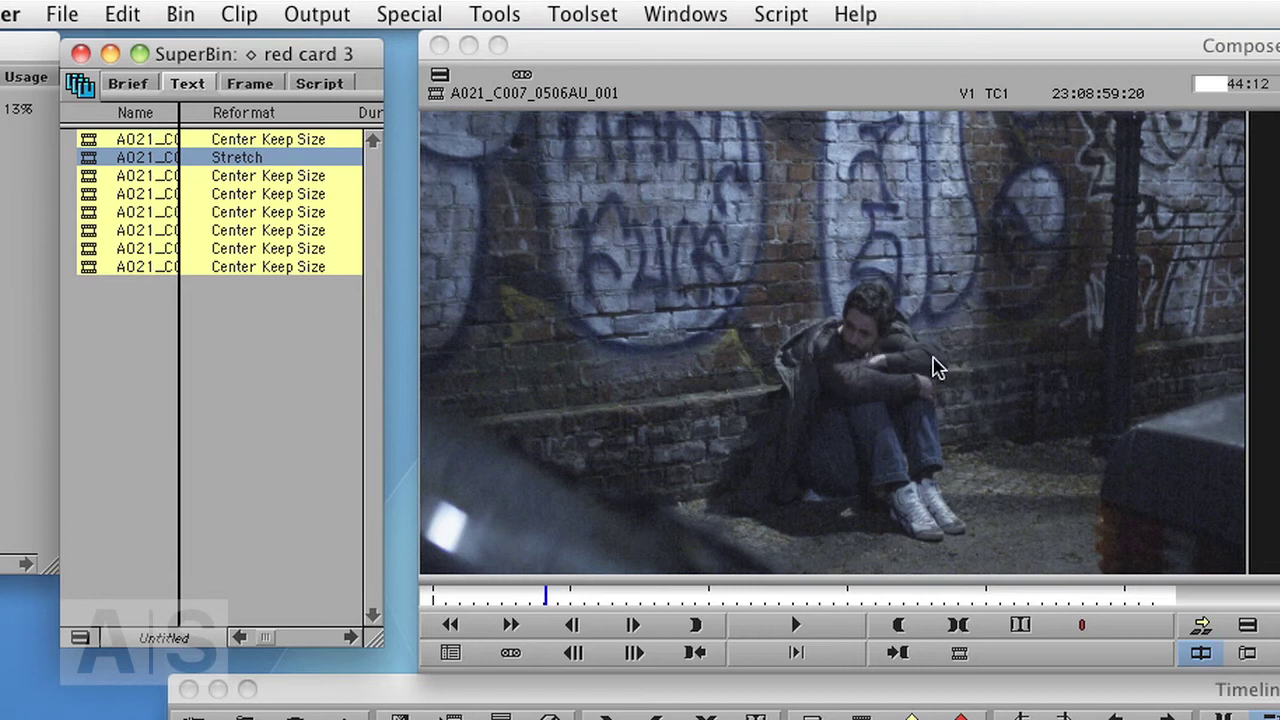
{"action": "key", "text": "super+s"}
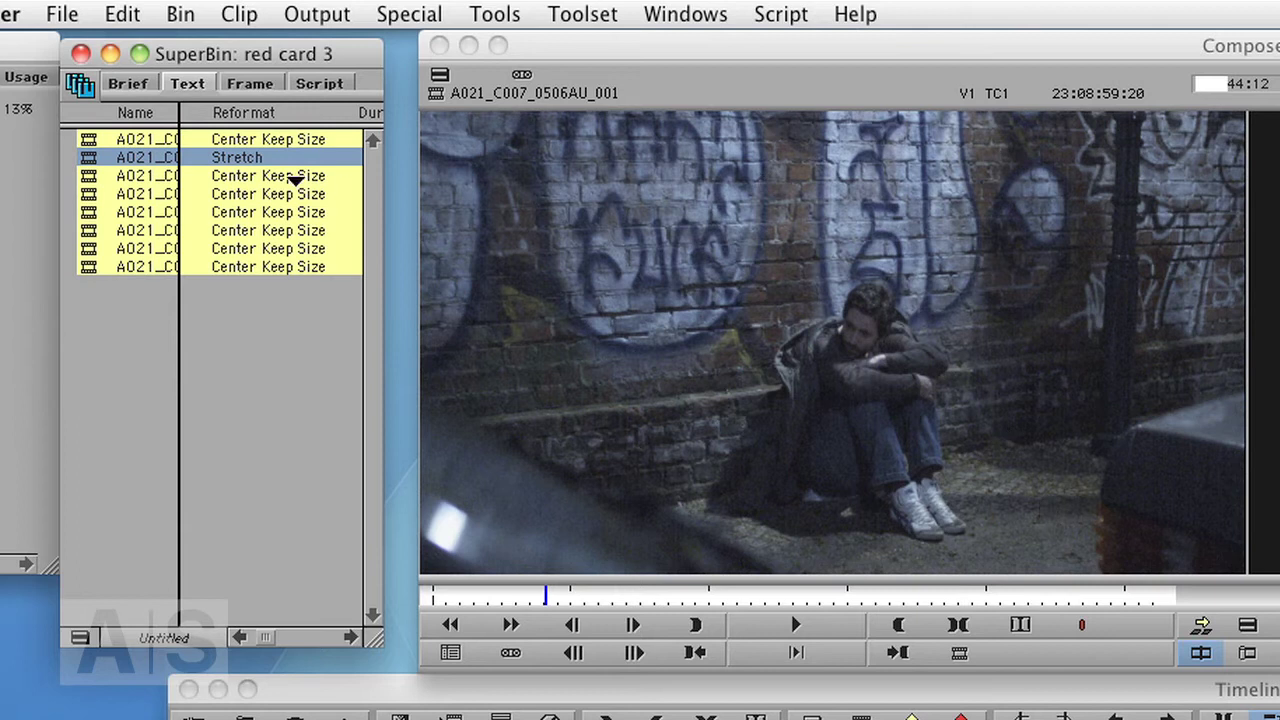
{"action": "left_click", "coordinate": [236, 157]}
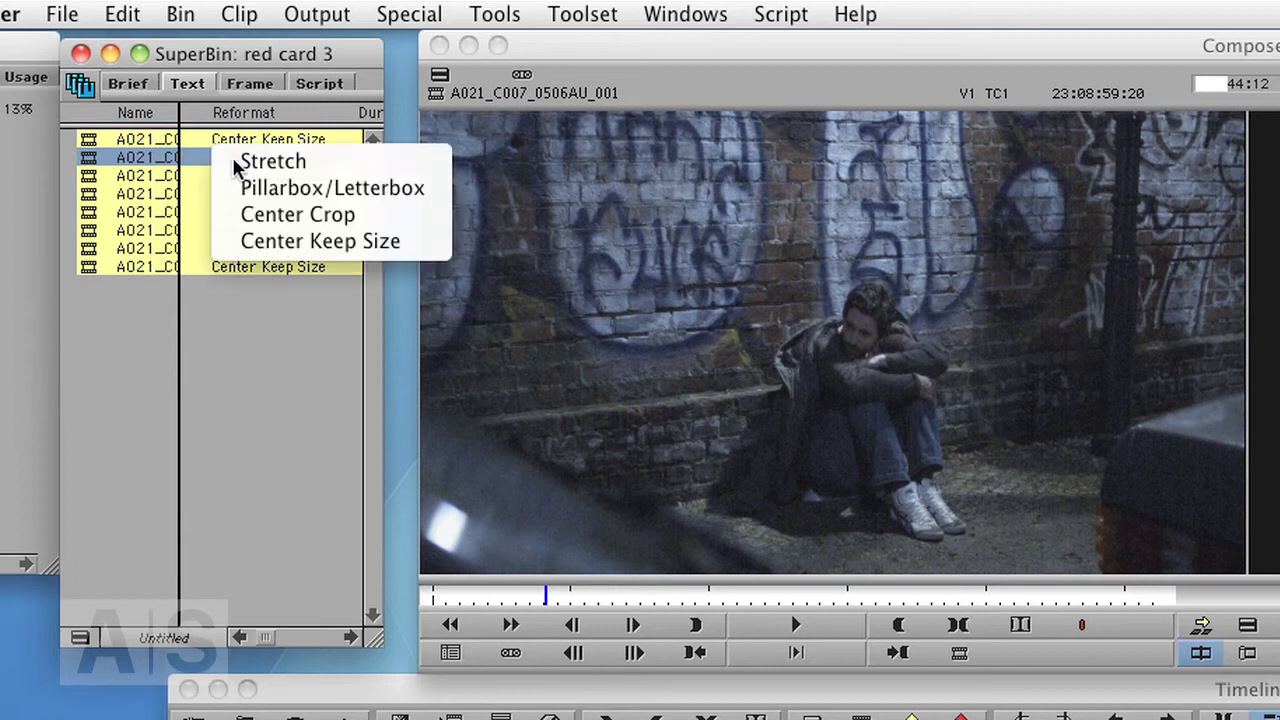
{"action": "left_click", "coordinate": [292, 188]}
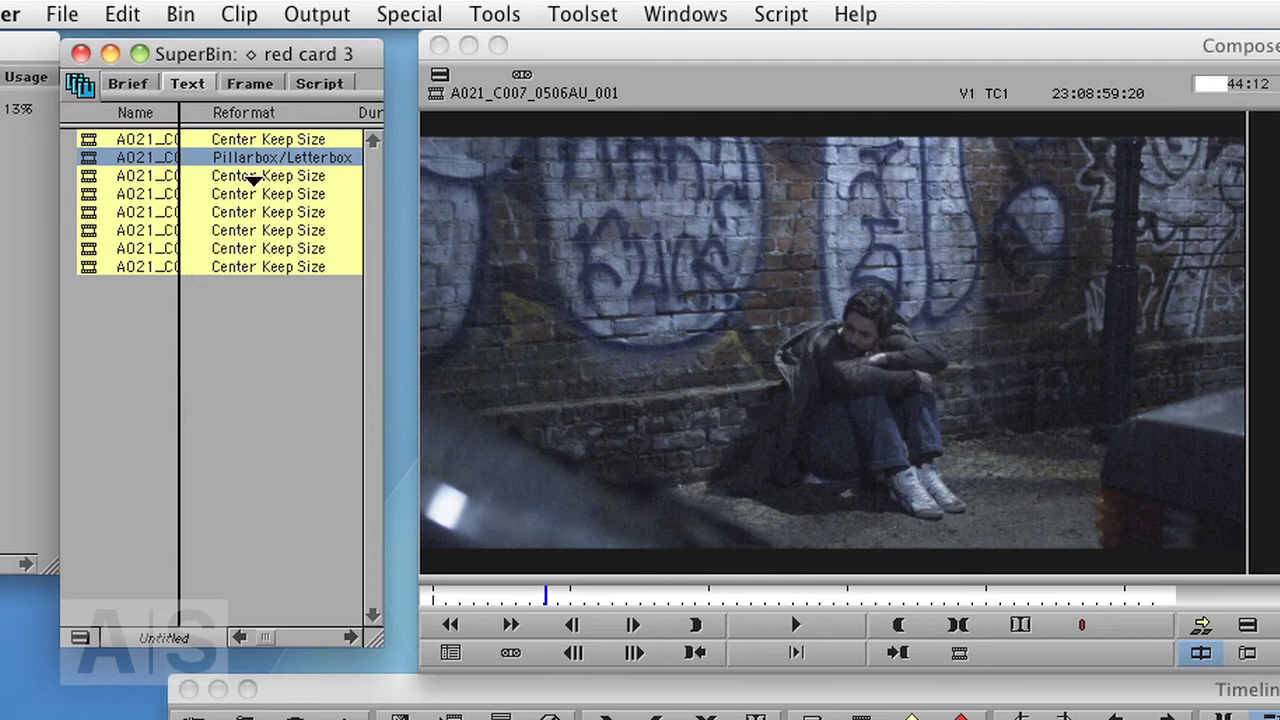
{"action": "left_click", "coordinate": [254, 160]}
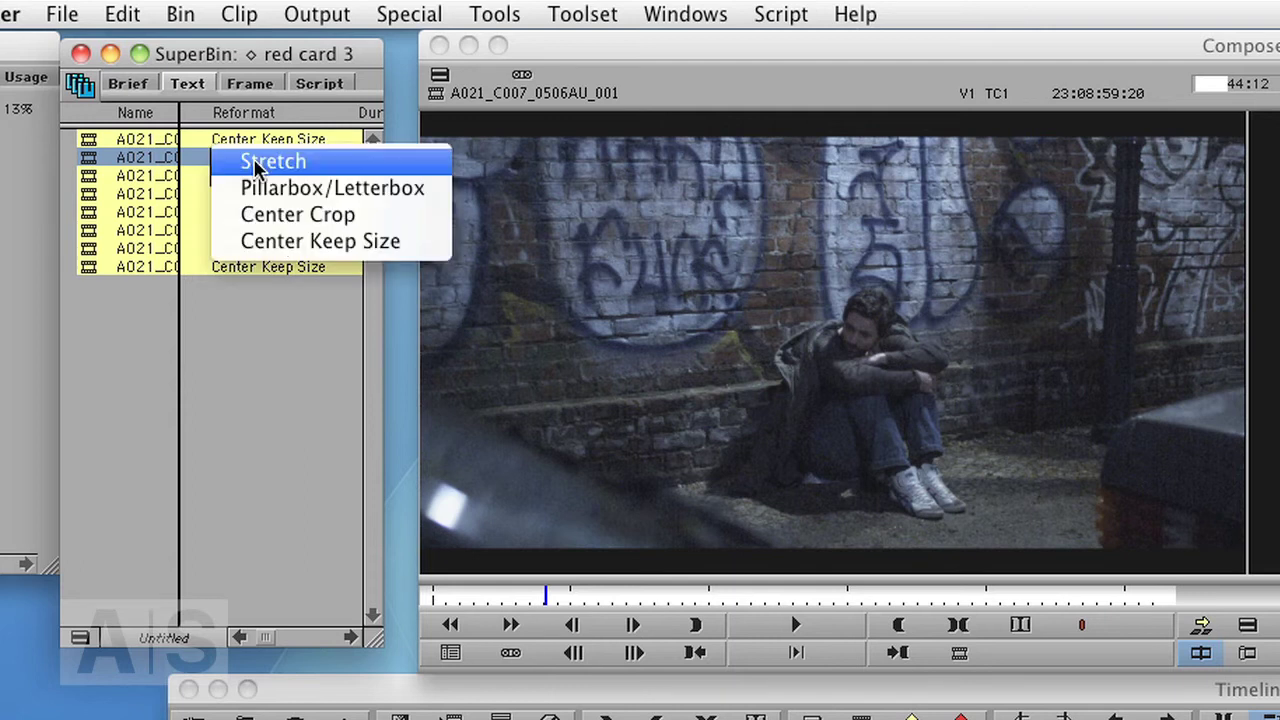
{"action": "left_click", "coordinate": [297, 215]}
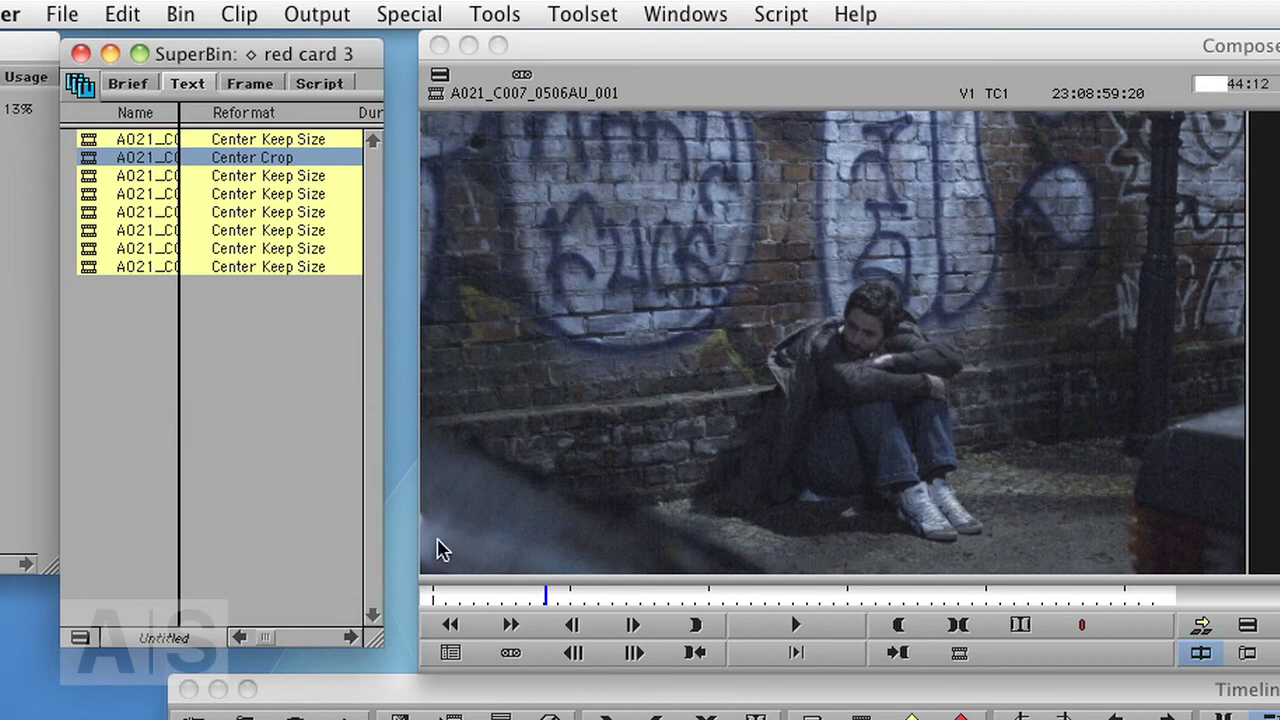
{"action": "left_click", "coordinate": [245, 158]}
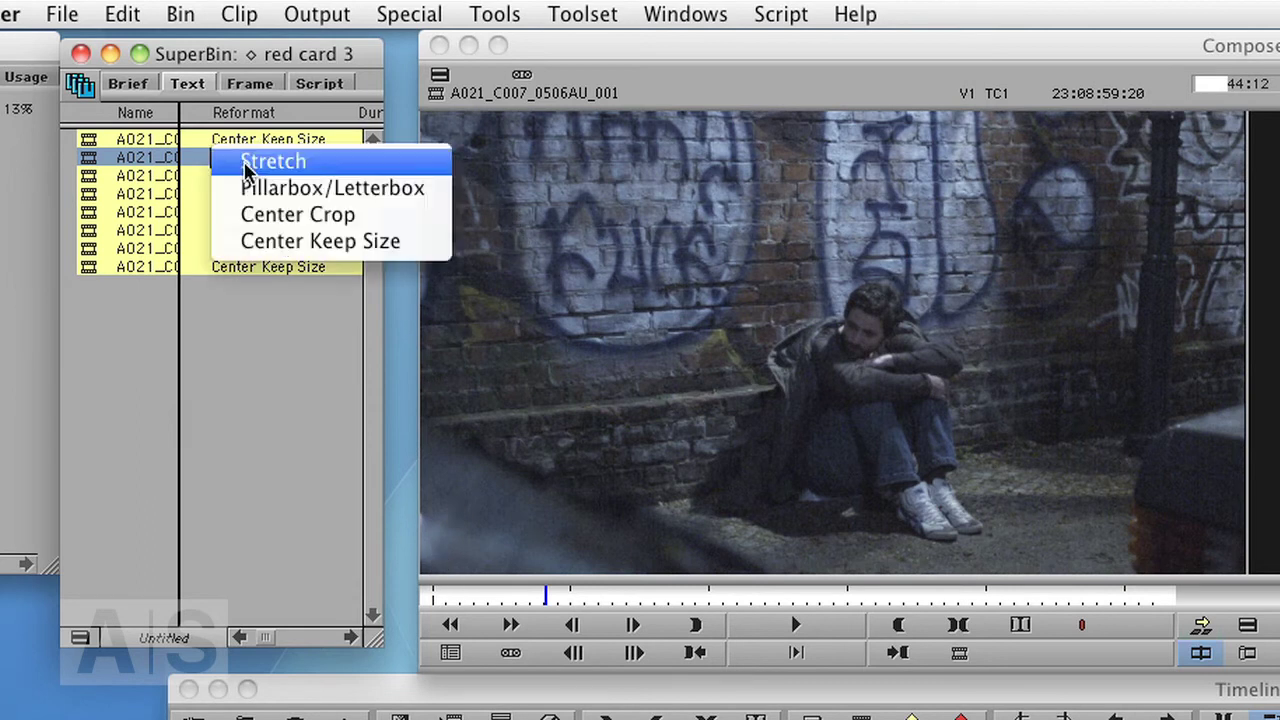
{"action": "left_click", "coordinate": [322, 244]}
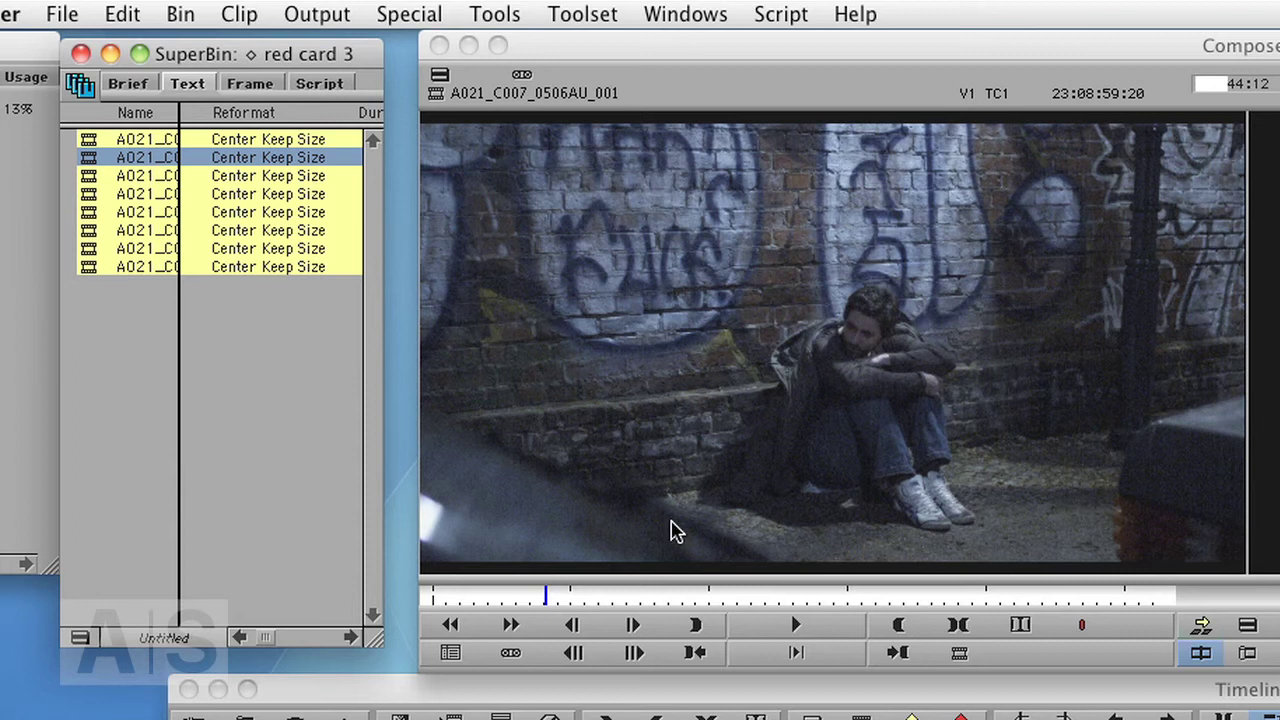
Select all eight clips and set their Reformat to Pillarbox/Letterbox
{"action": "key", "text": "super+a"}
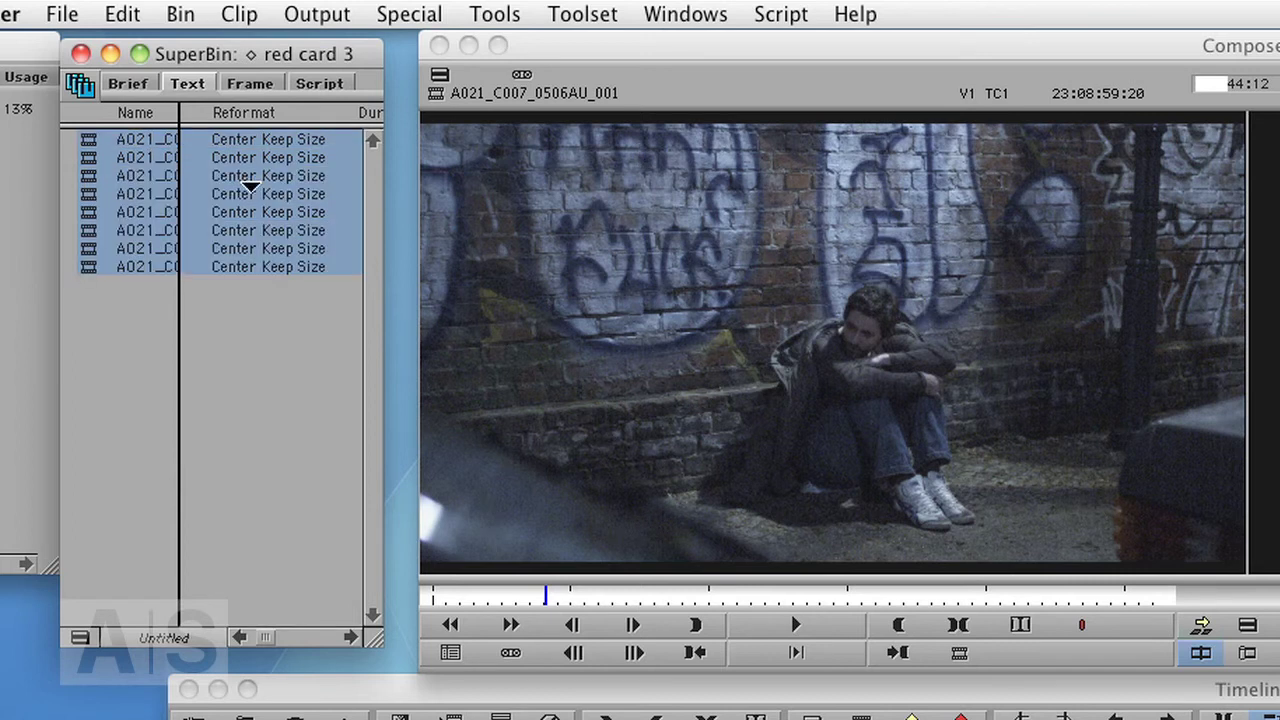
{"action": "left_click", "coordinate": [258, 176]}
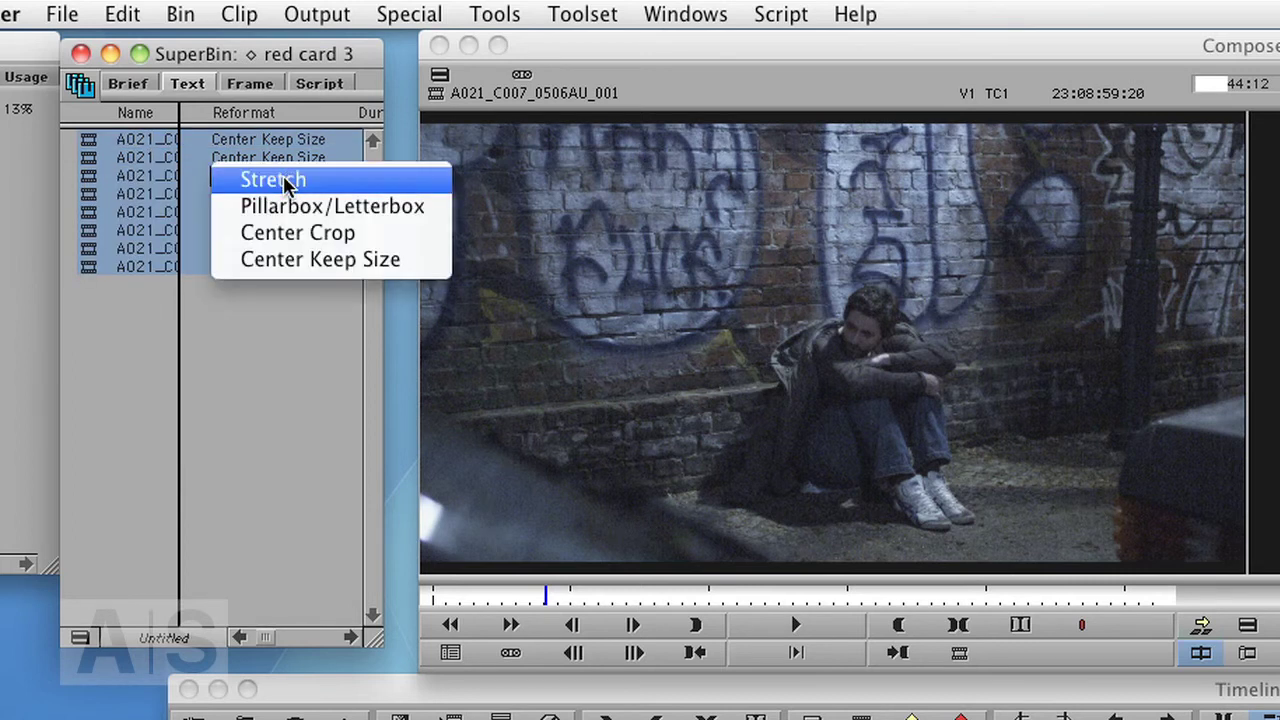
{"action": "left_click", "coordinate": [285, 181]}
{"action": "left_click", "coordinate": [238, 190]}
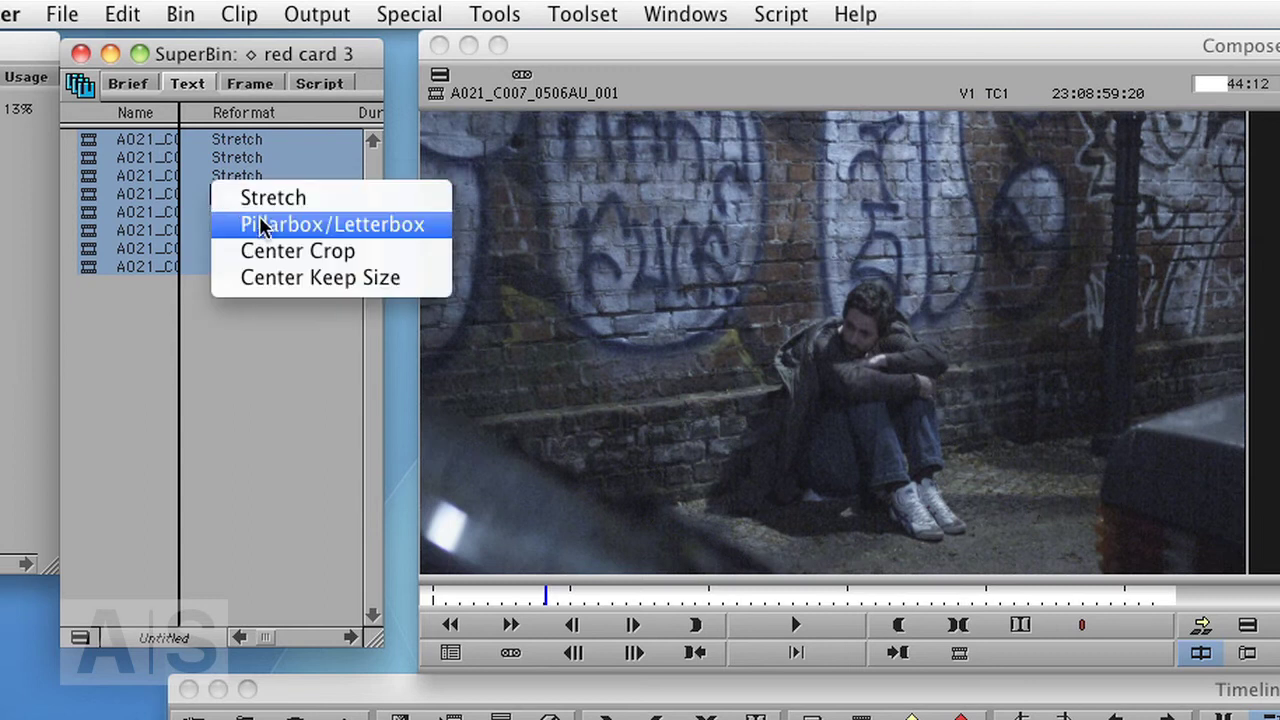
{"action": "left_click", "coordinate": [268, 228]}
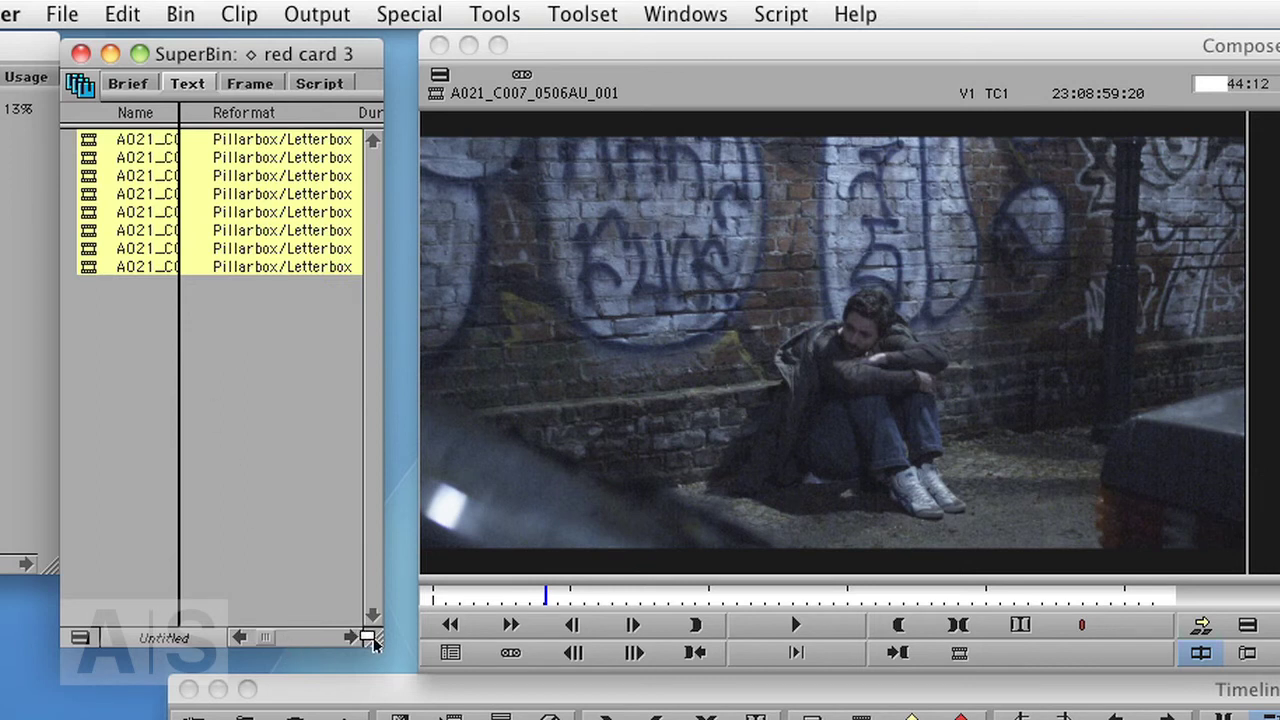
Widen the red card 3 bin slightly, jump to an earlier frame, and reselect all eight clips
{"action": "left_click_drag", "start_coordinate": [370, 640], "coordinate": [376, 643]}
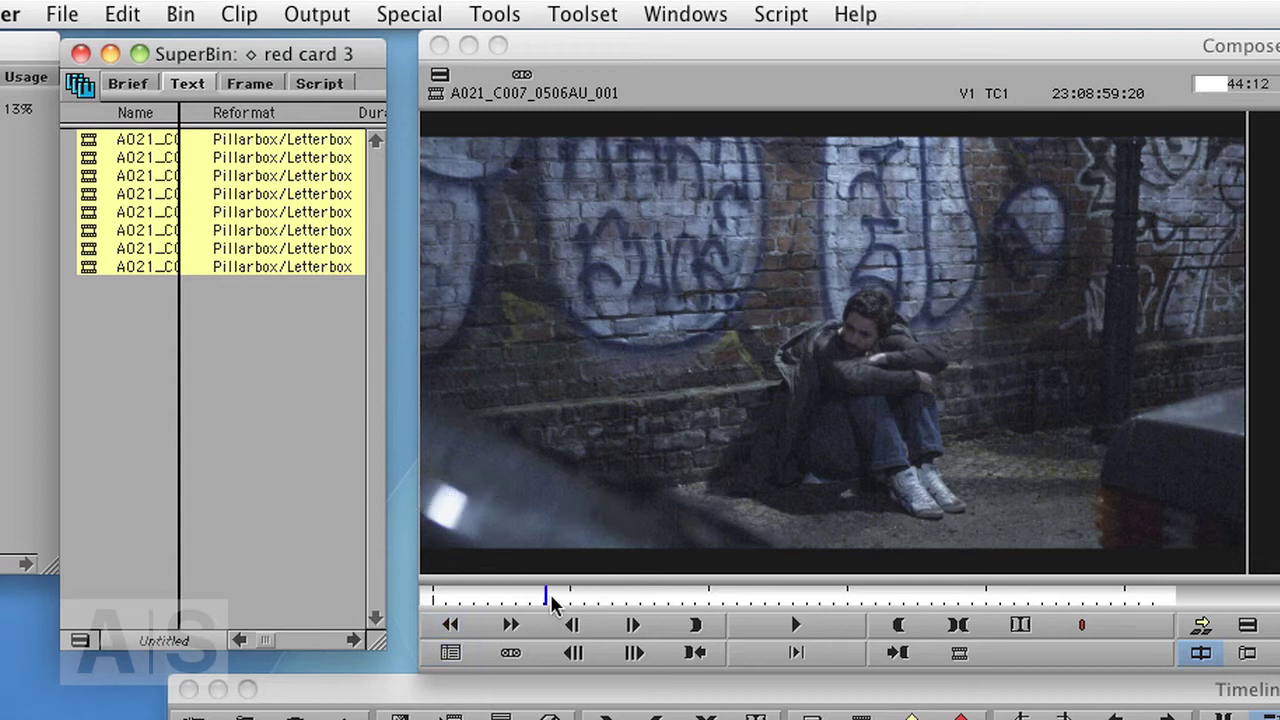
{"action": "left_click", "coordinate": [483, 596]}
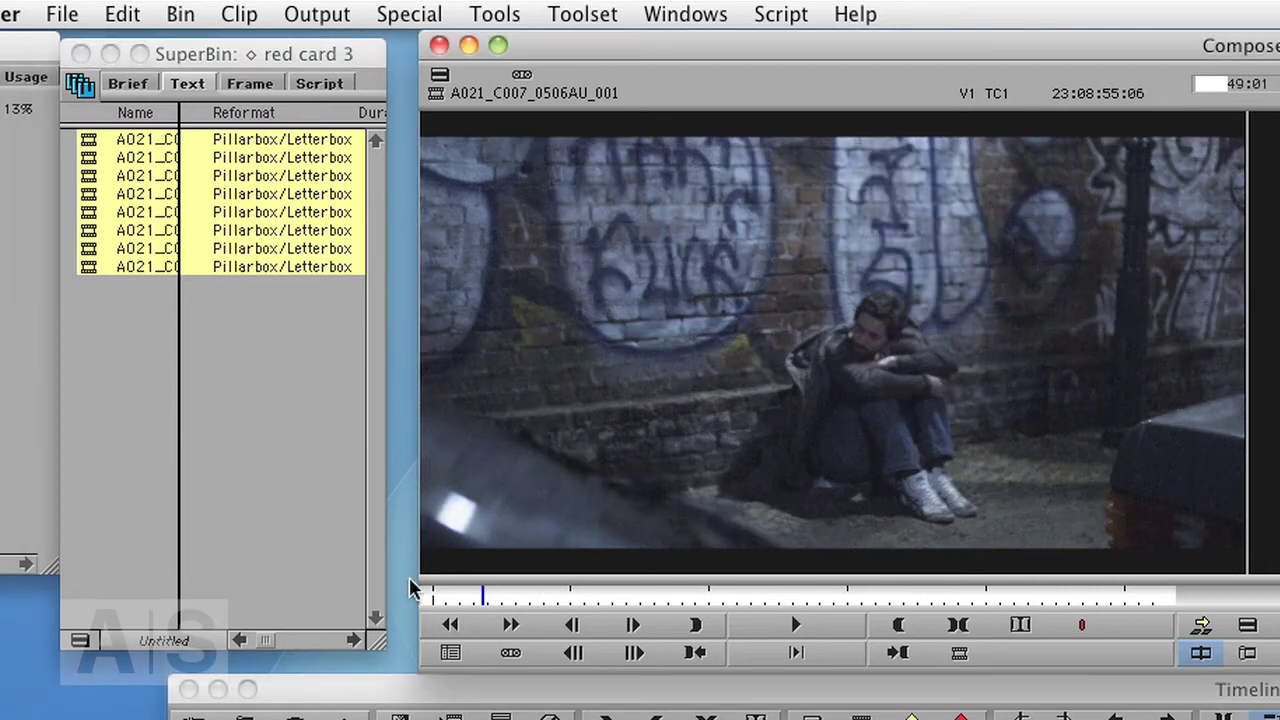
{"action": "left_click_drag", "start_coordinate": [270, 655], "coordinate": [243, 650]}
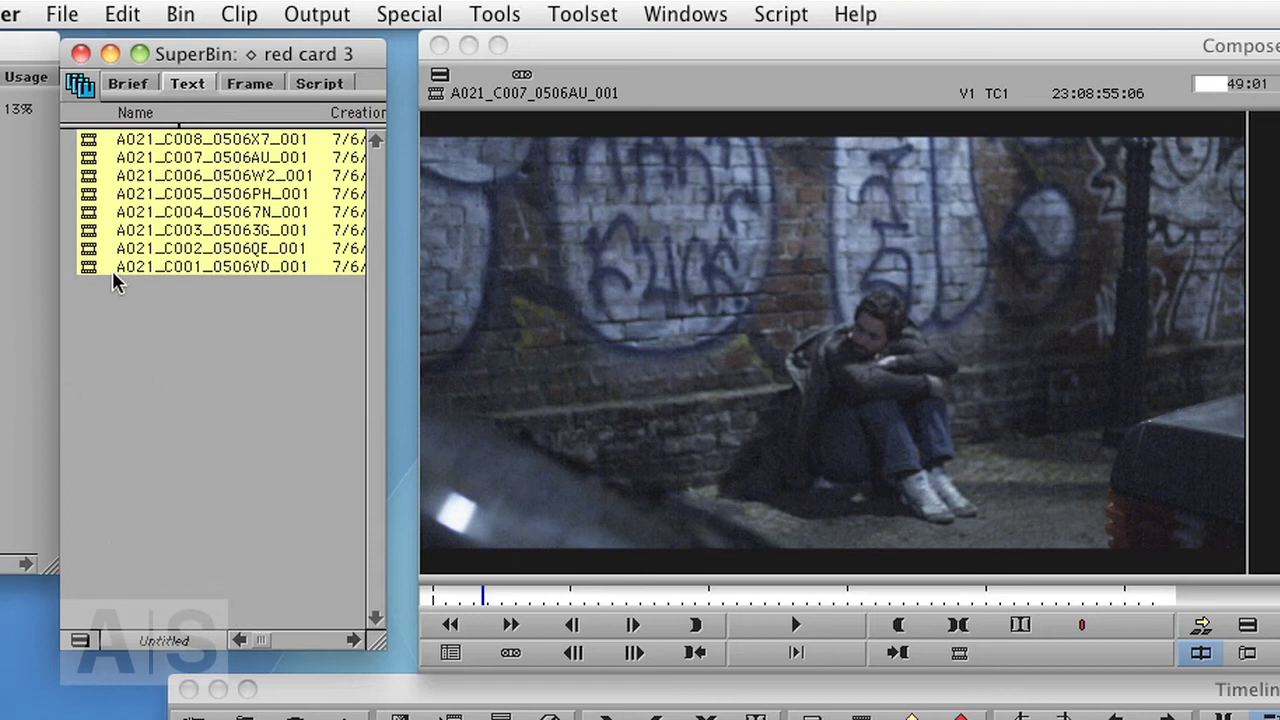
{"action": "key", "text": "super+a"}
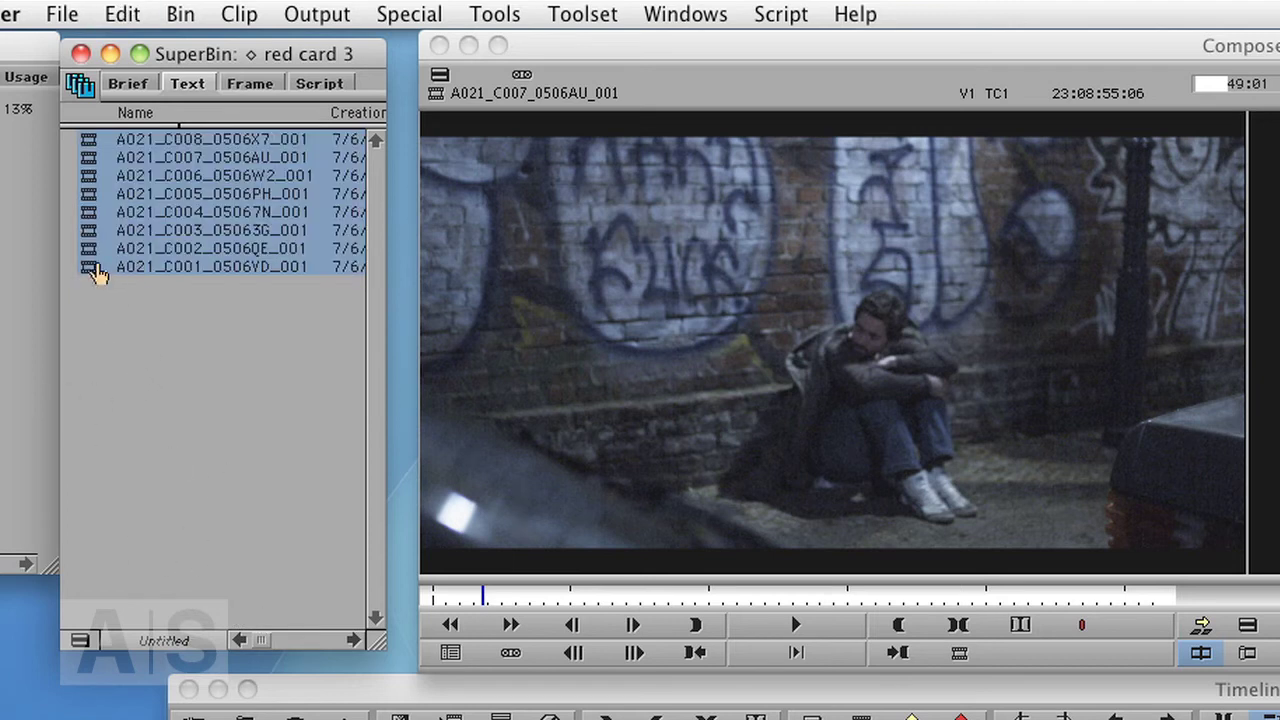
{"action": "right_click", "coordinate": [88, 209]}
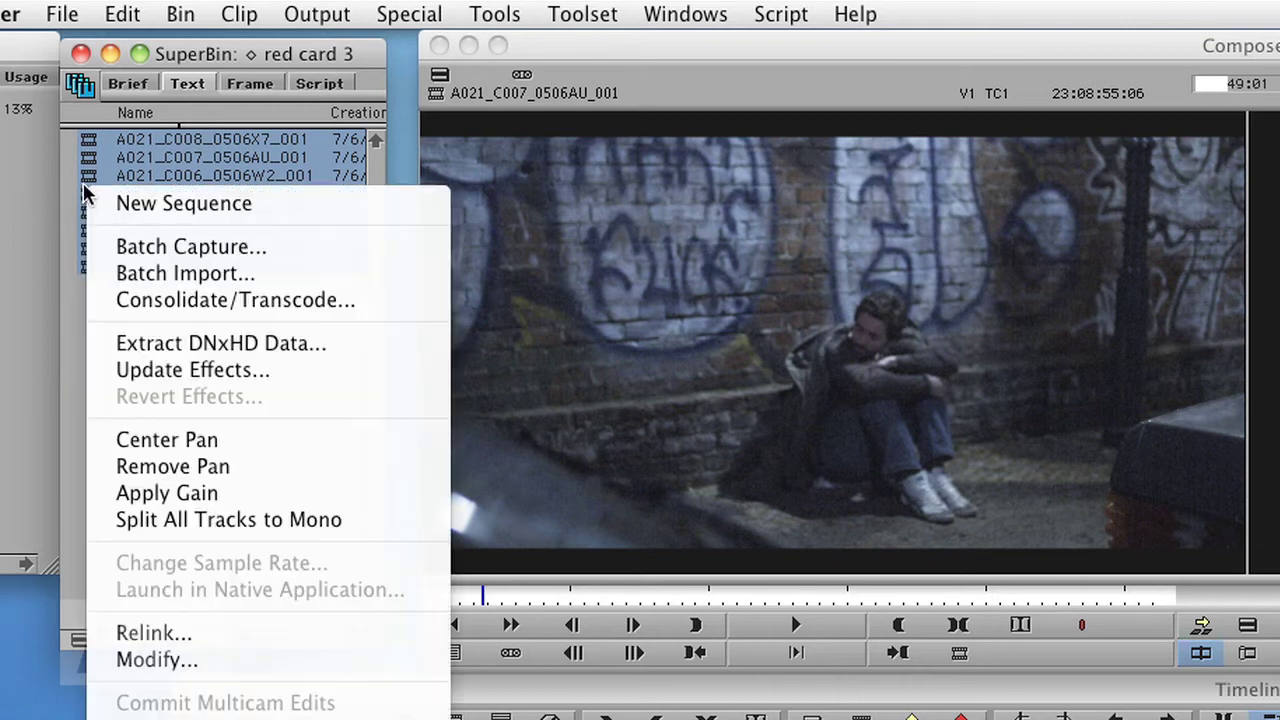
{"action": "left_click", "coordinate": [220, 301]}
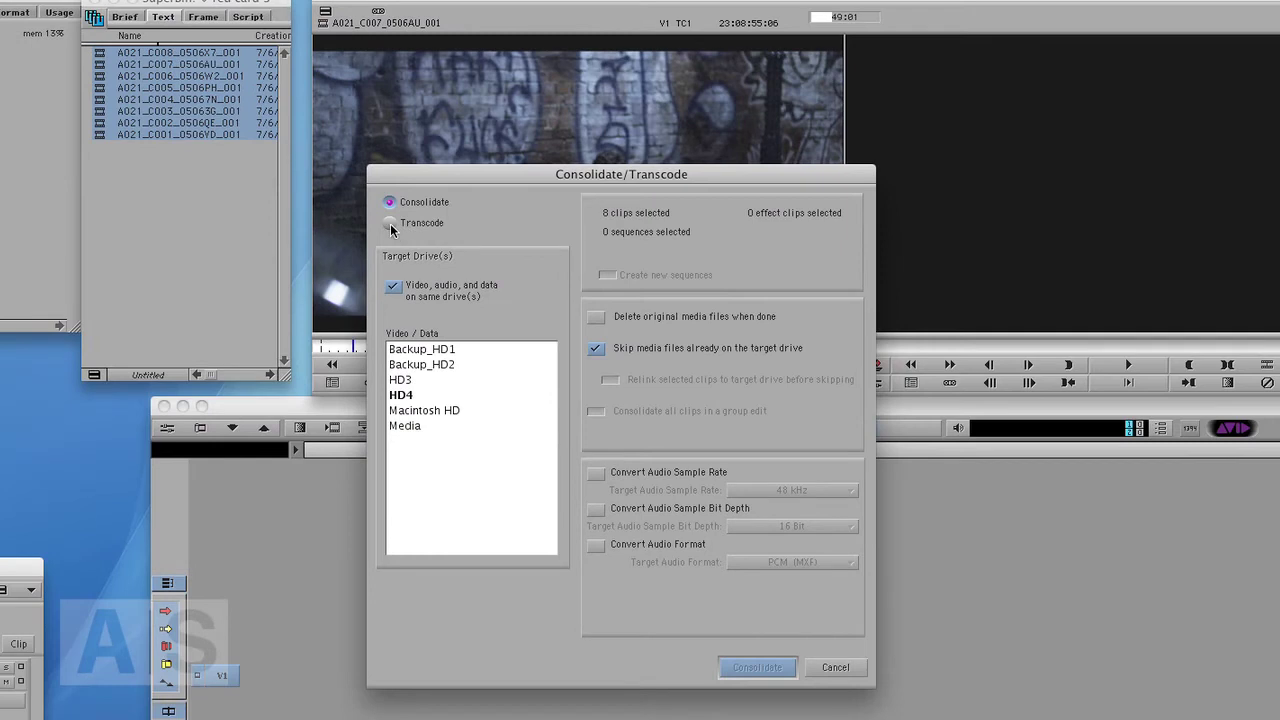
{"action": "left_click", "coordinate": [390, 224]}
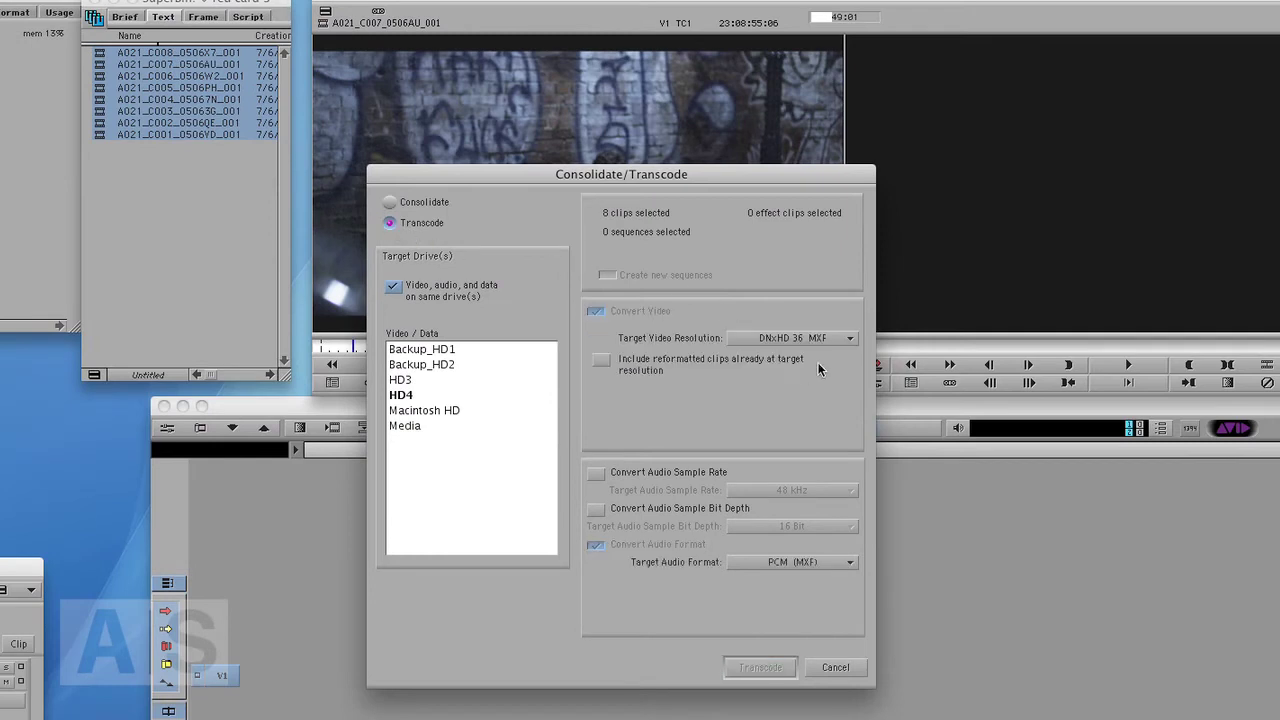
{"action": "left_click", "coordinate": [835, 667]}
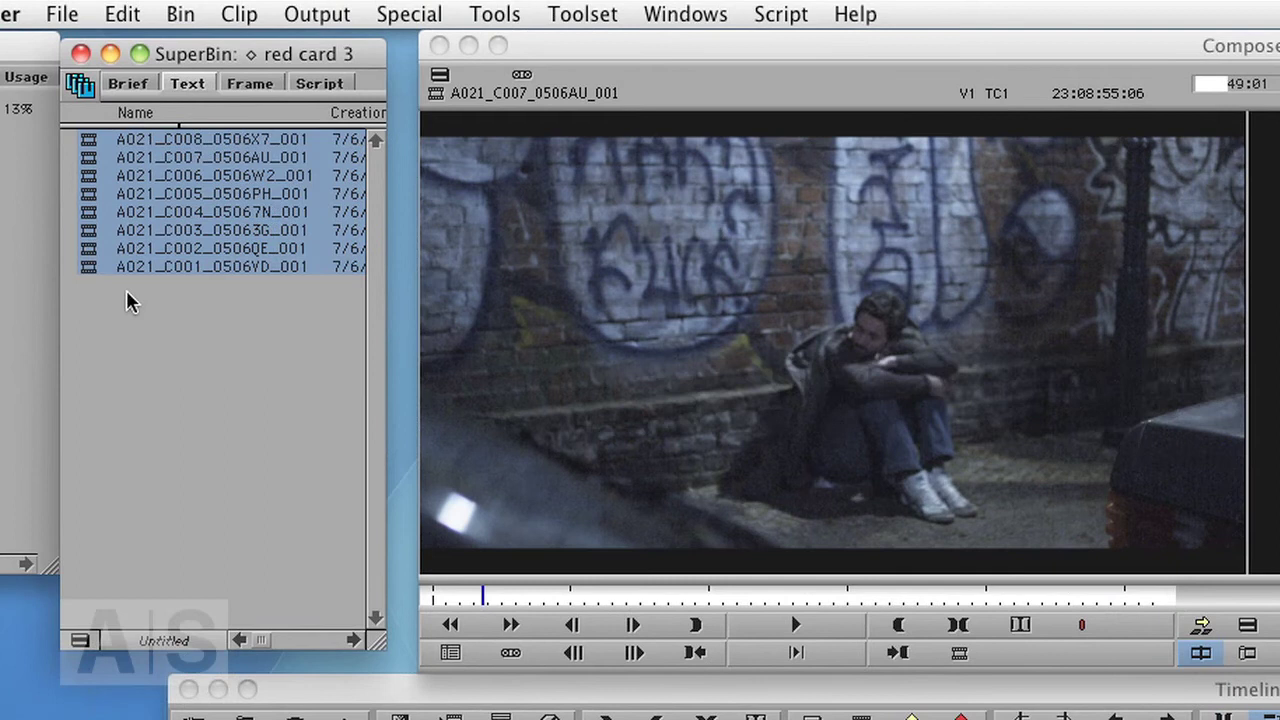
Mark an in point at the graffiti scene in A021_C008_0506X7_001 and drag the marked section into the bin as a subclip
{"action": "double_click", "coordinate": [88, 146]}
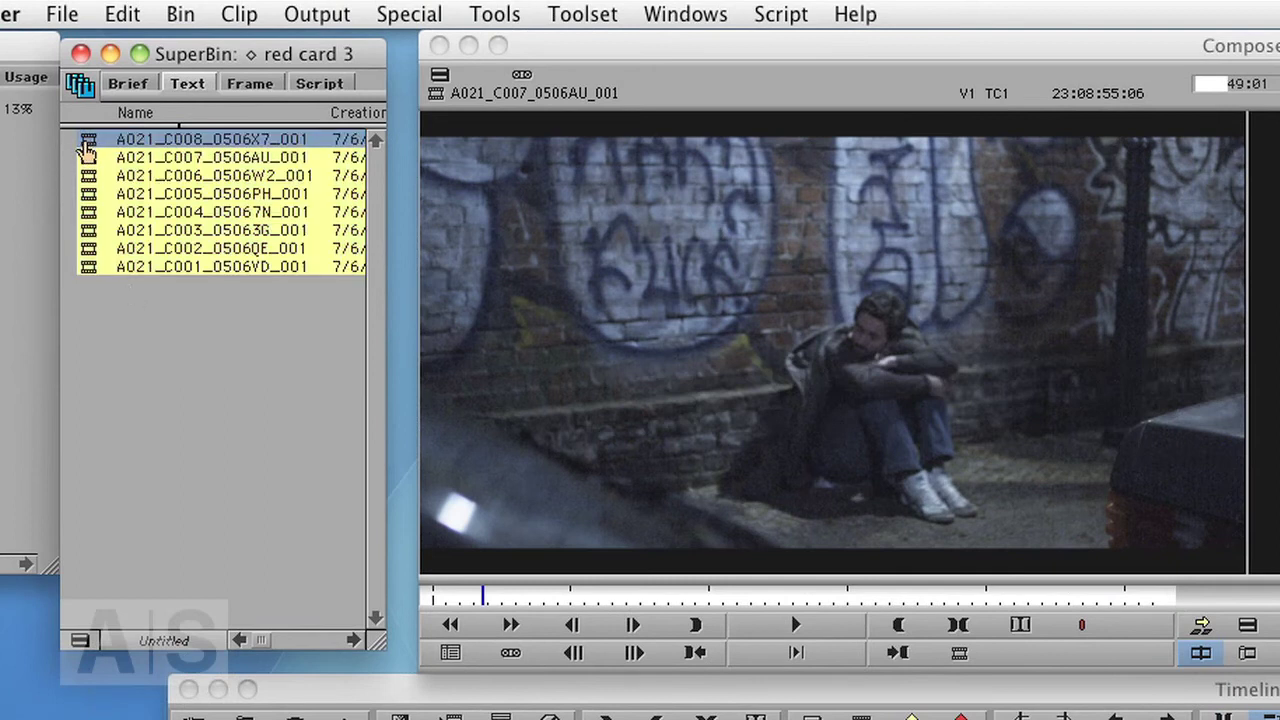
{"action": "left_click_drag", "start_coordinate": [561, 605], "coordinate": [428, 606]}
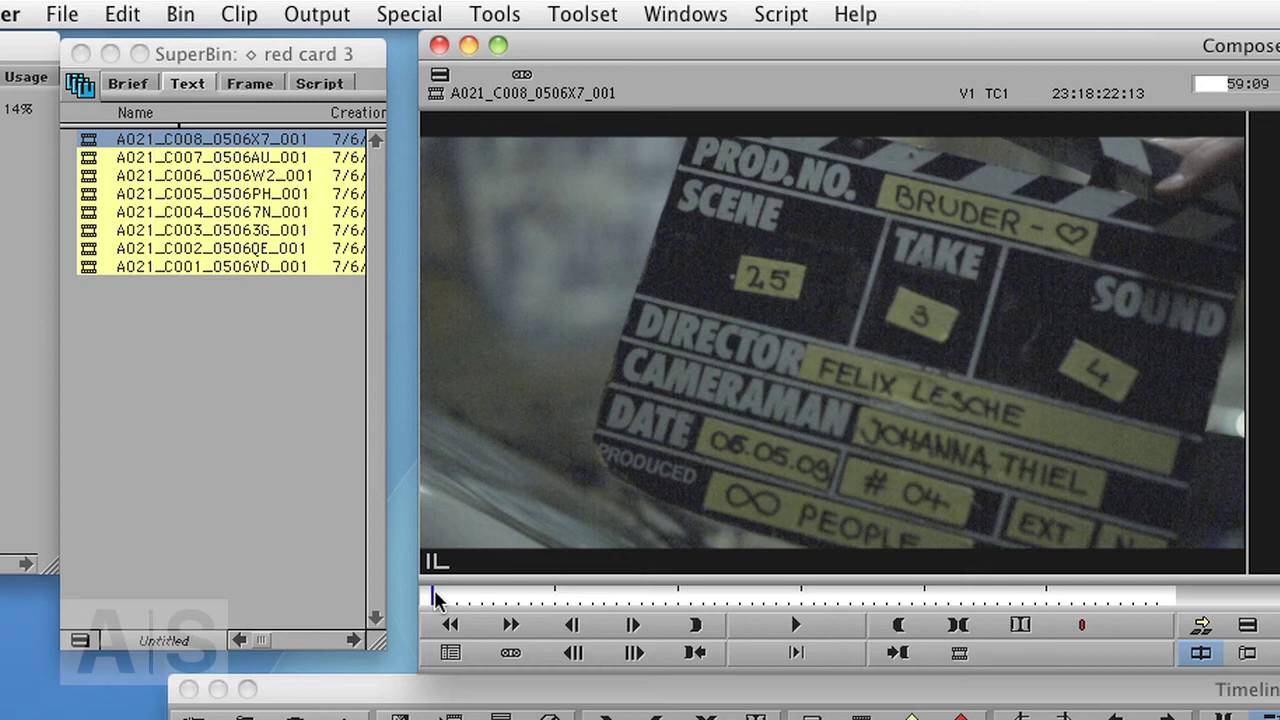
{"action": "left_click_drag", "start_coordinate": [476, 593], "coordinate": [548, 605]}
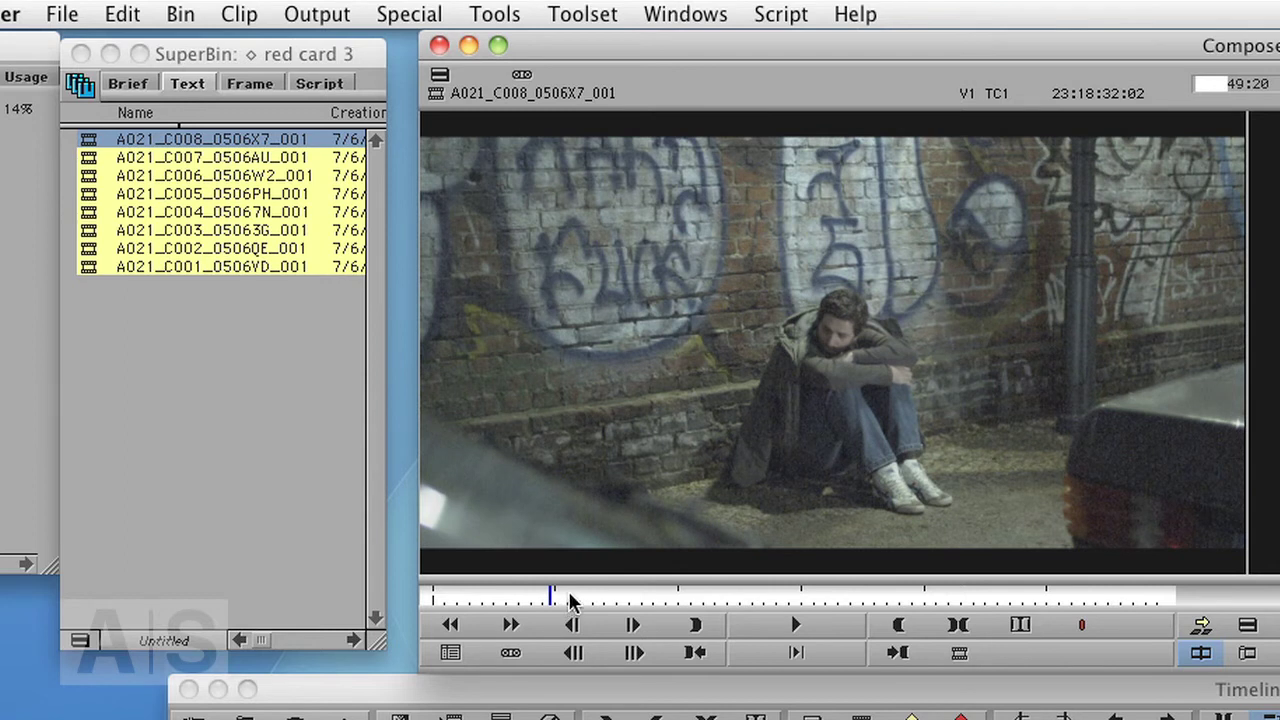
{"action": "key", "text": "i"}
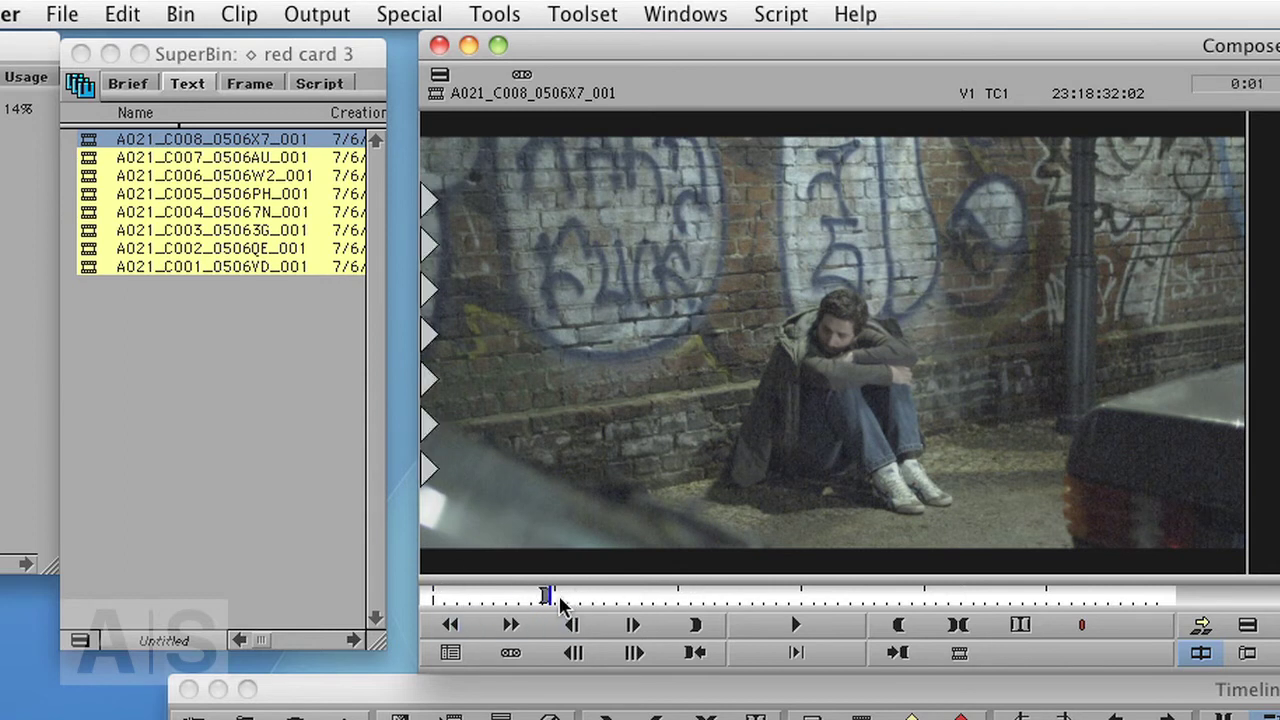
{"action": "left_click_drag", "start_coordinate": [557, 598], "coordinate": [992, 596]}
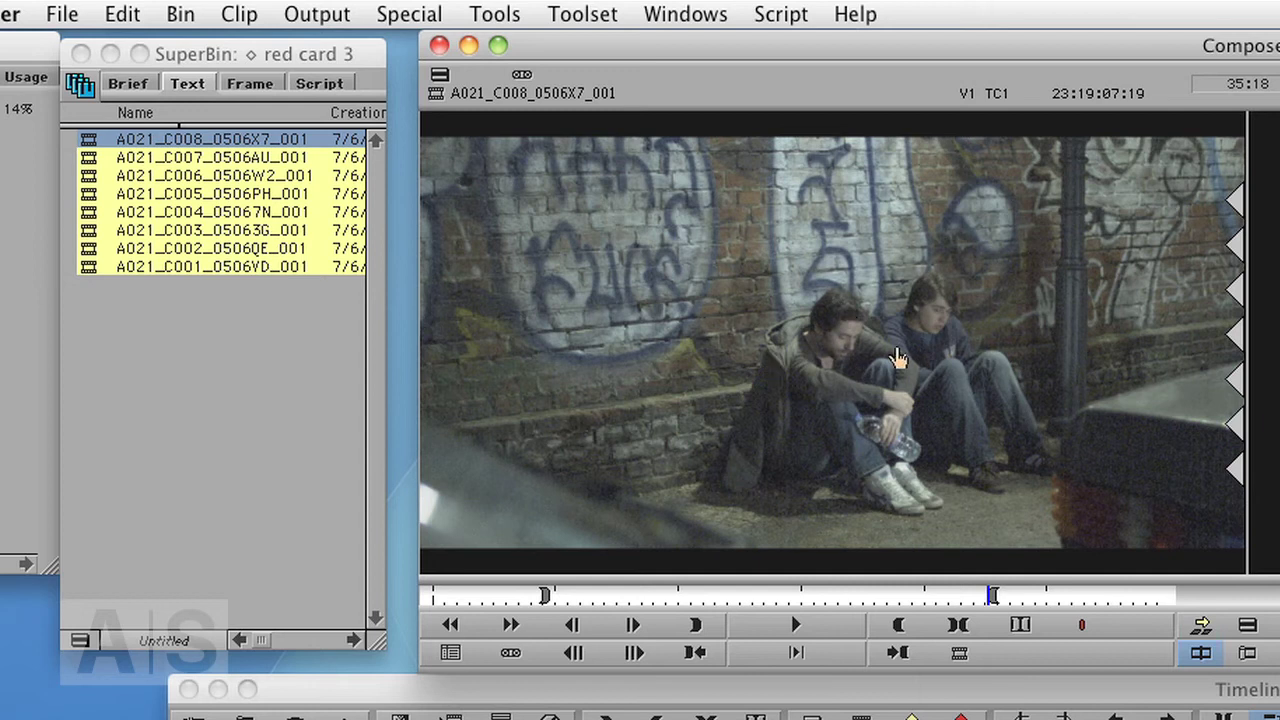
{"action": "left_click_drag", "start_coordinate": [951, 302], "coordinate": [200, 366]}
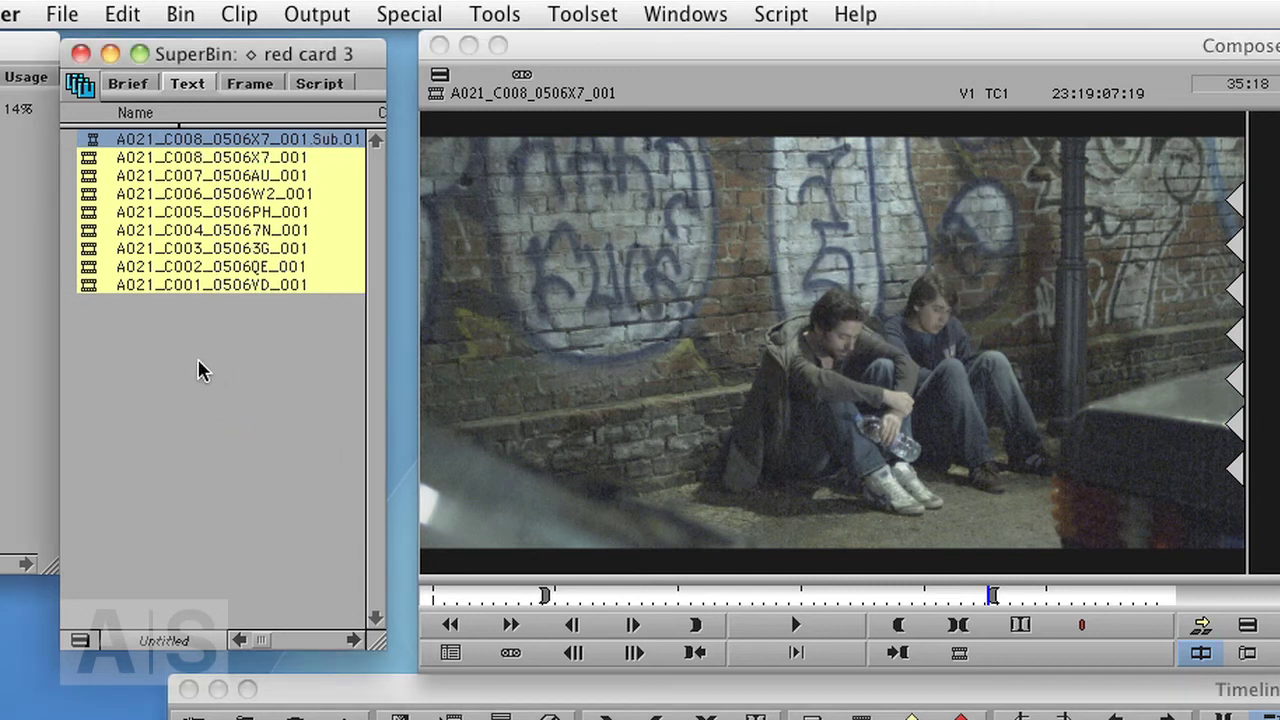
Create a second C008 subclip, Sub.02, in the red card 3 bin
{"action": "double_click", "coordinate": [88, 145]}
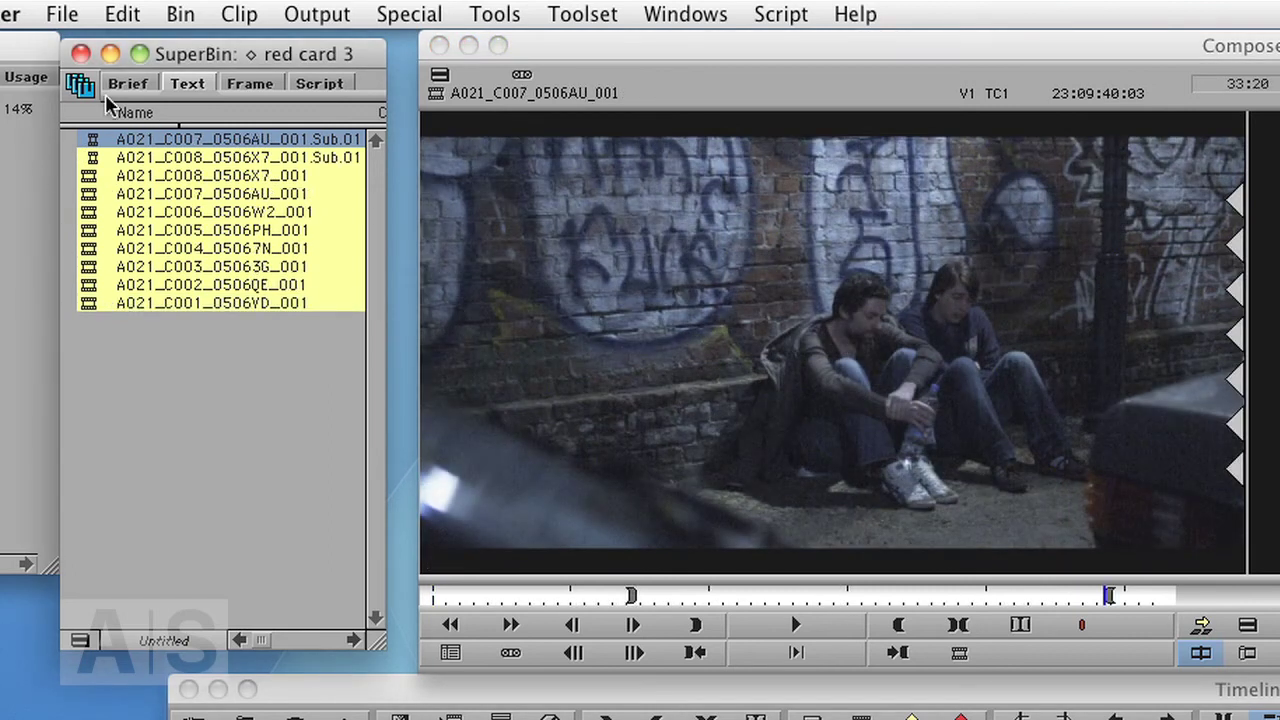
{"action": "left_click", "coordinate": [90, 163], "text": "shift"}
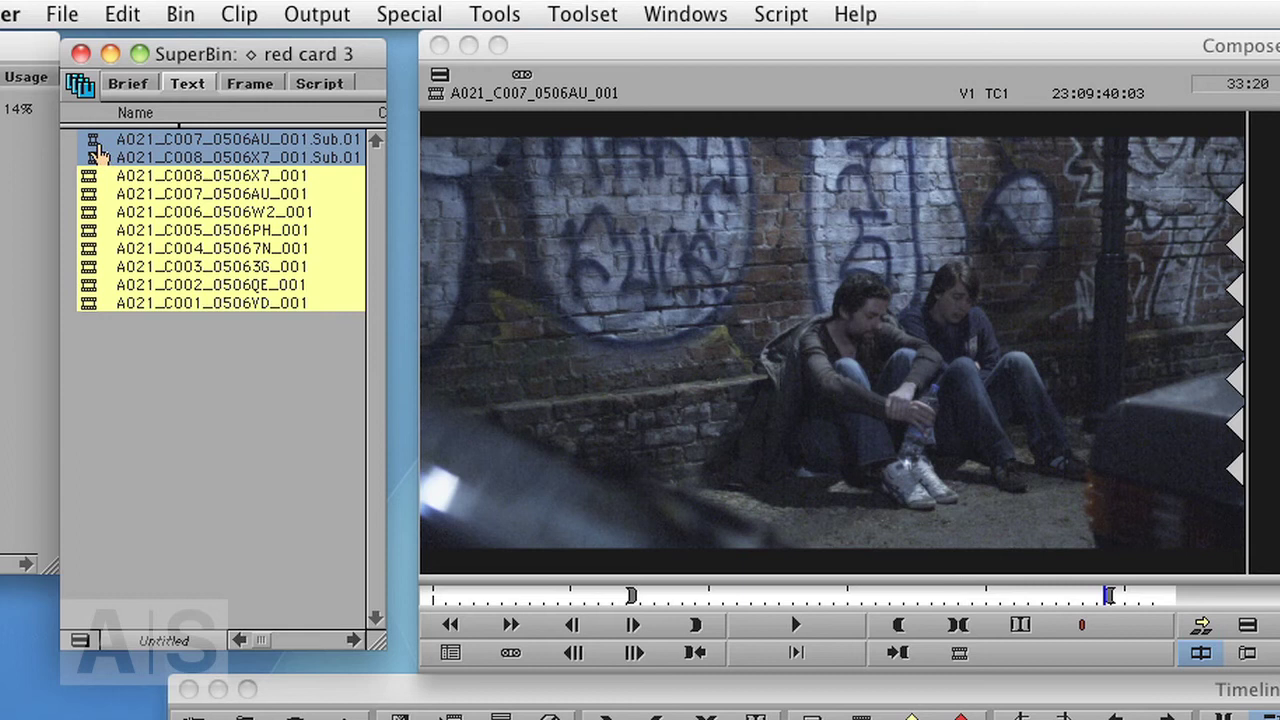
{"action": "left_click_drag", "start_coordinate": [98, 150], "coordinate": [100, 146]}
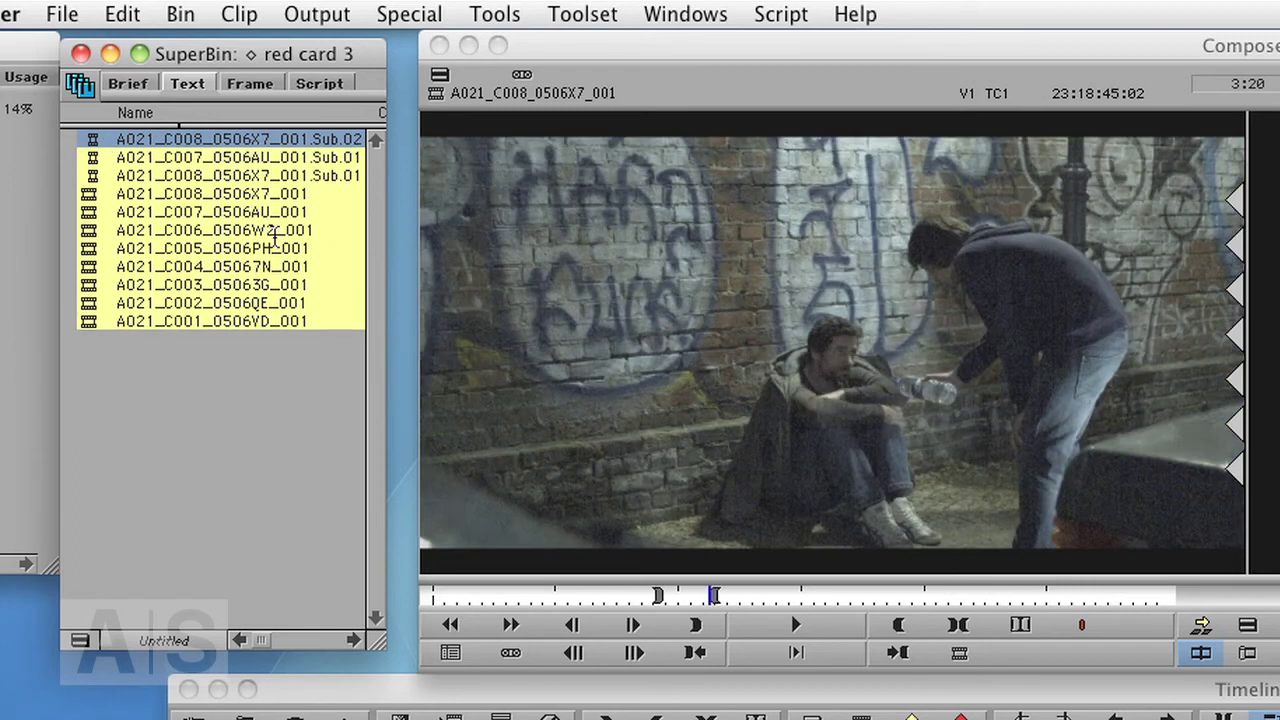
In Media Creation settings, confirm the R3D debayer quality is Half (Good Quality)
{"action": "left_click", "coordinate": [490, 14]}
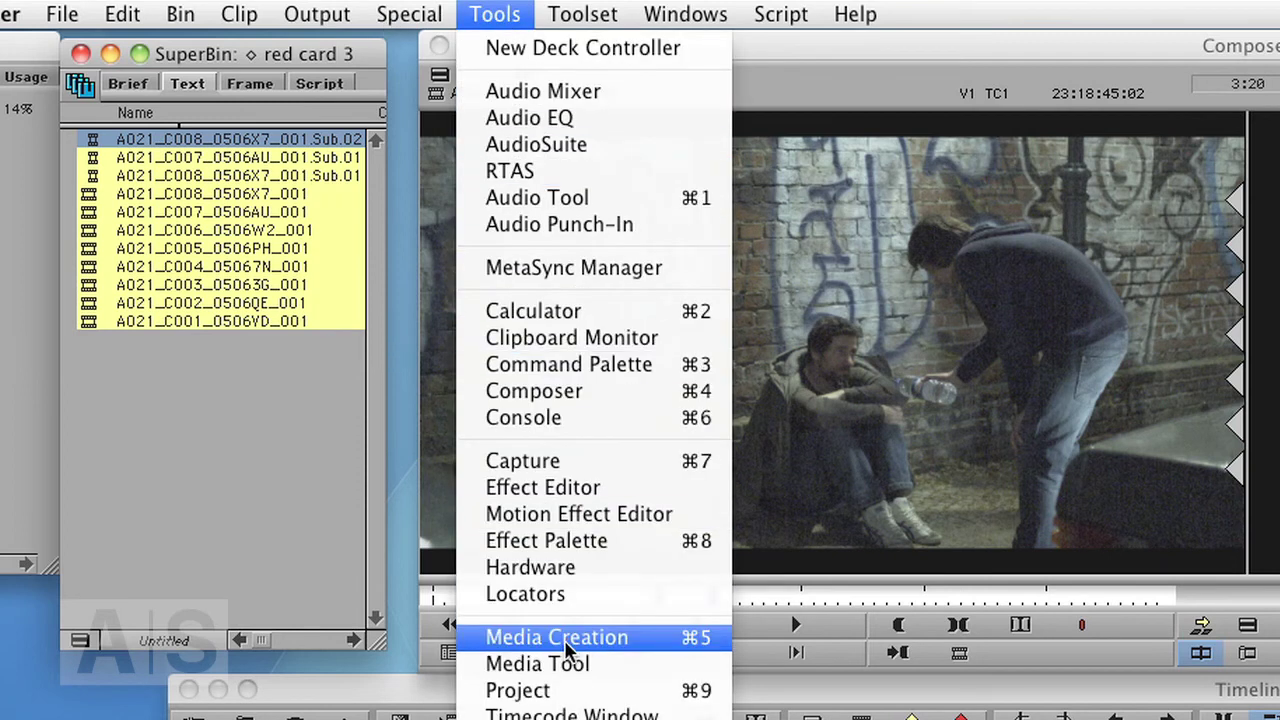
{"action": "left_click", "coordinate": [617, 640]}
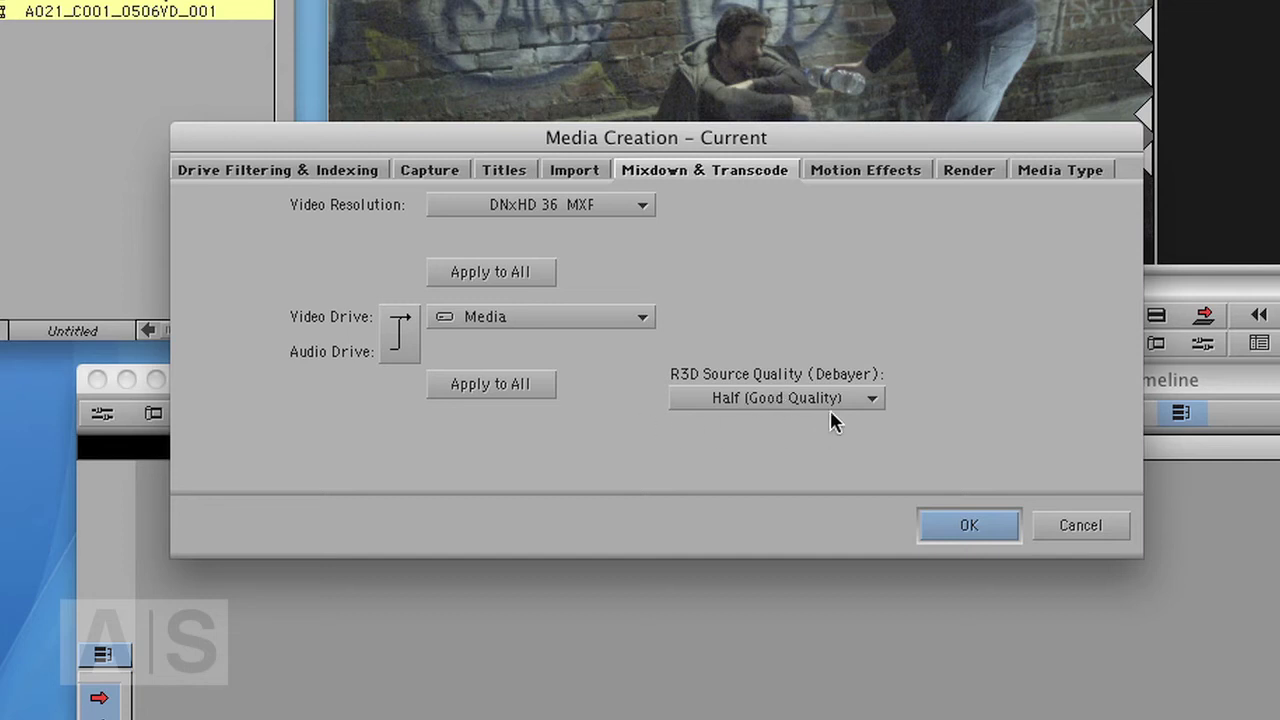
{"action": "left_click", "coordinate": [793, 400]}
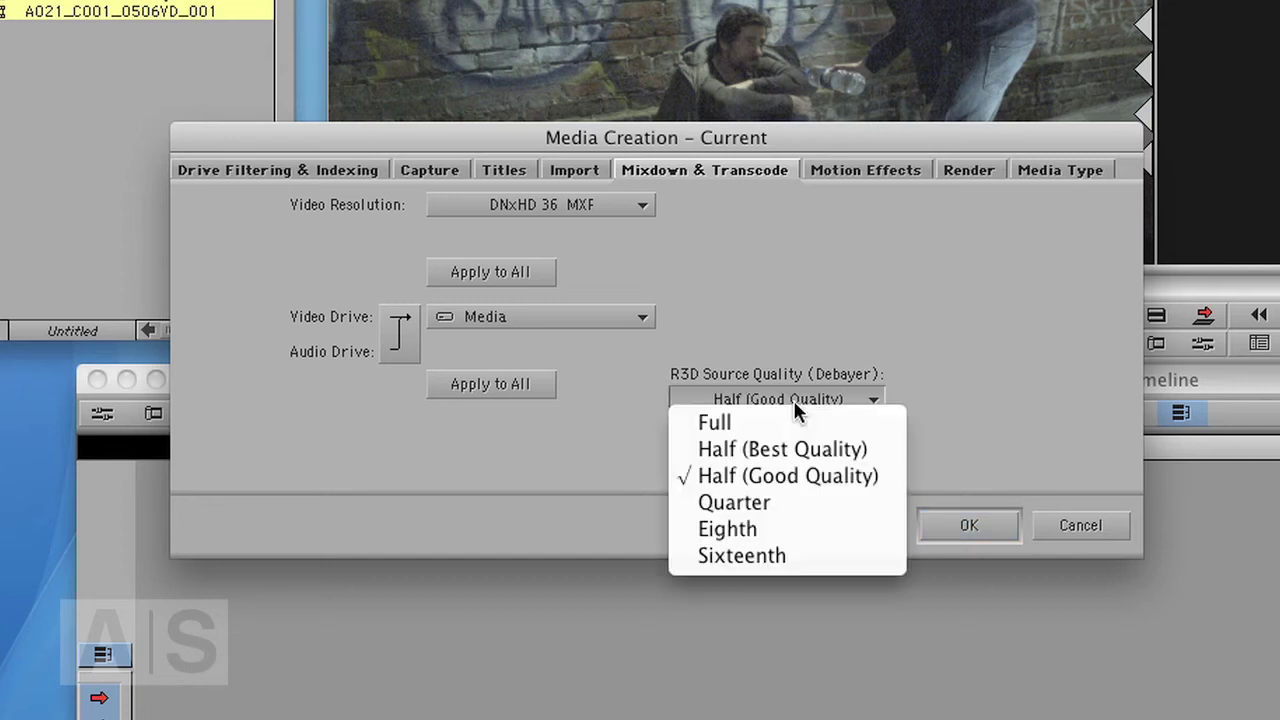
{"action": "left_click", "coordinate": [754, 476]}
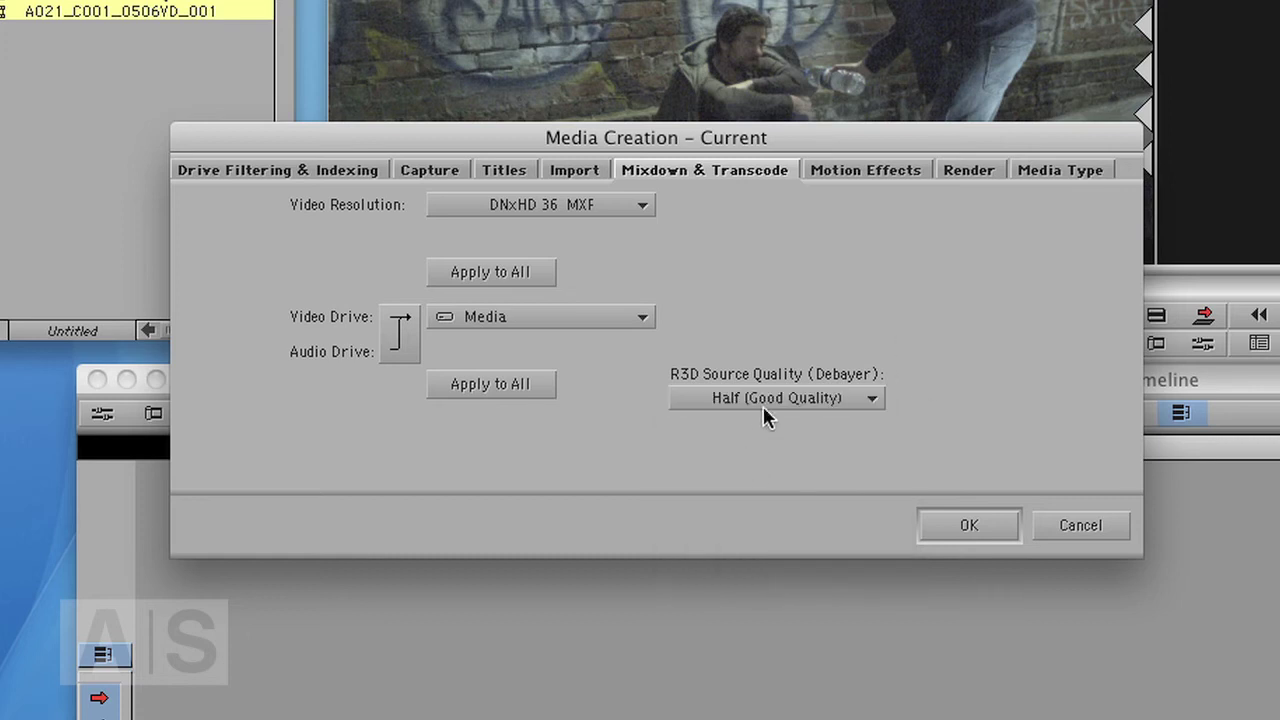
Confirm the Render tab's R3D debayer quality is Half (Good Quality) and accept the settings
{"action": "left_click", "coordinate": [969, 170]}
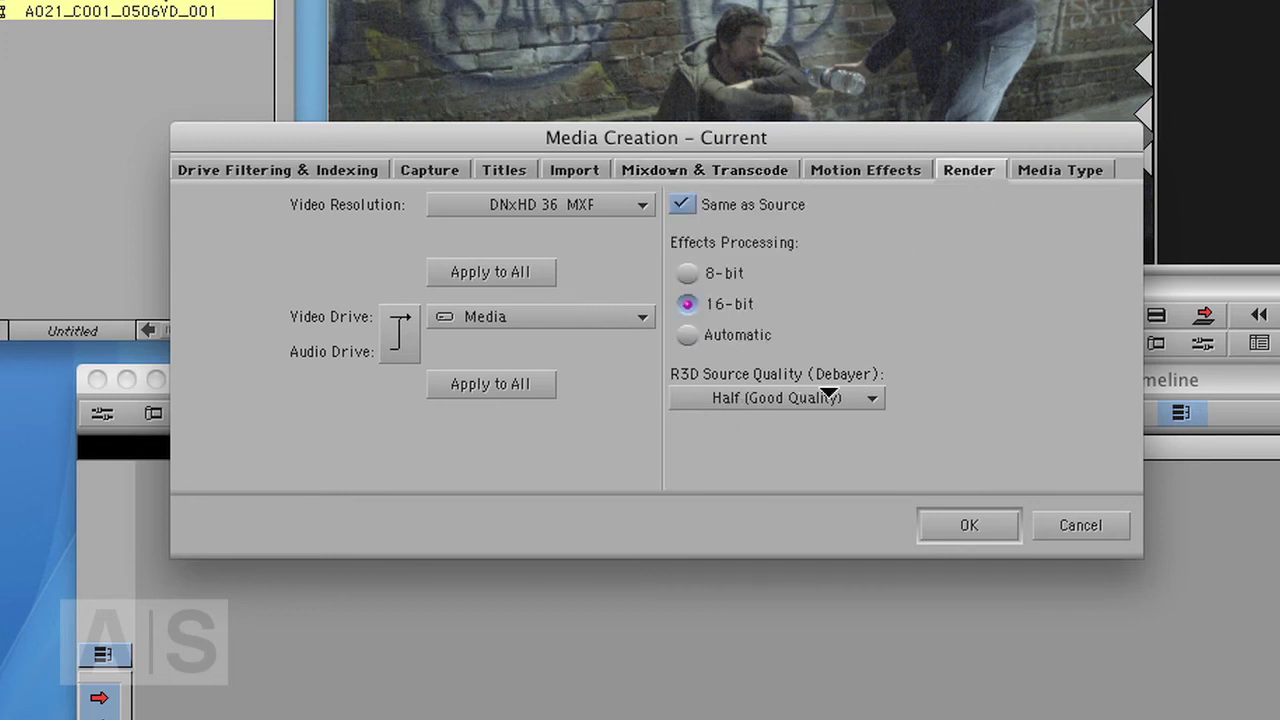
{"action": "left_click", "coordinate": [758, 397]}
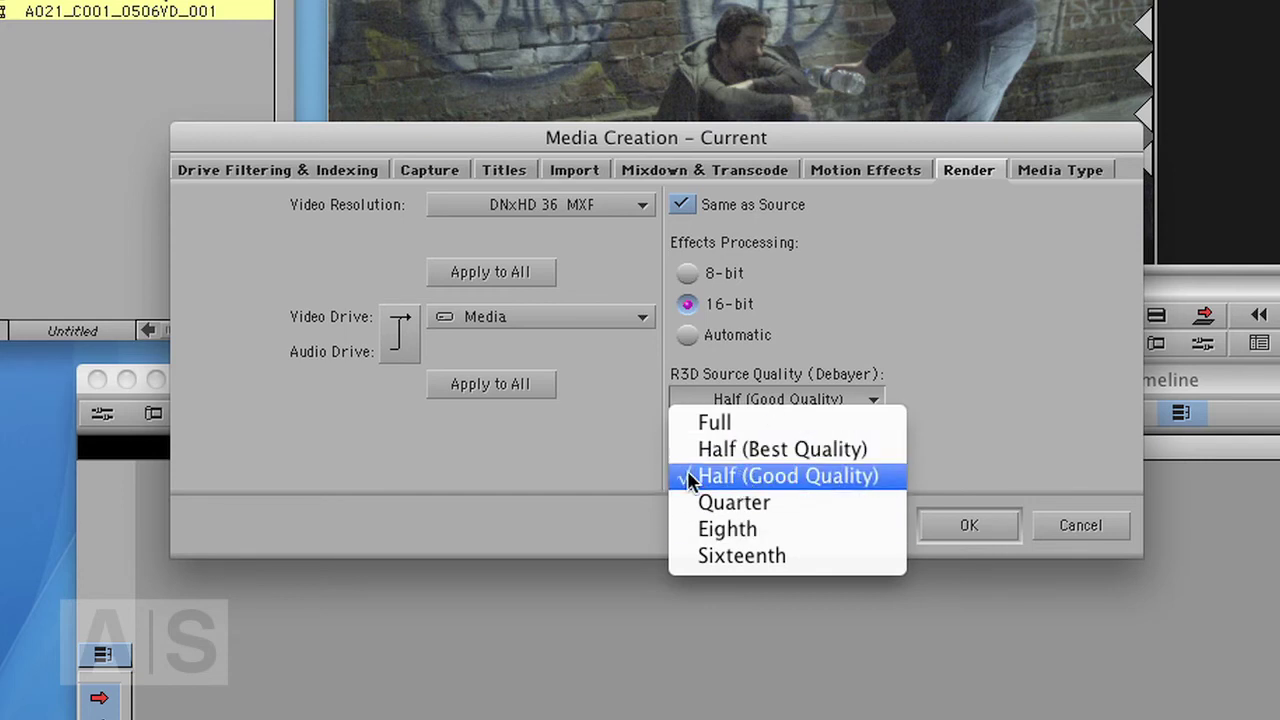
{"action": "left_click", "coordinate": [921, 331]}
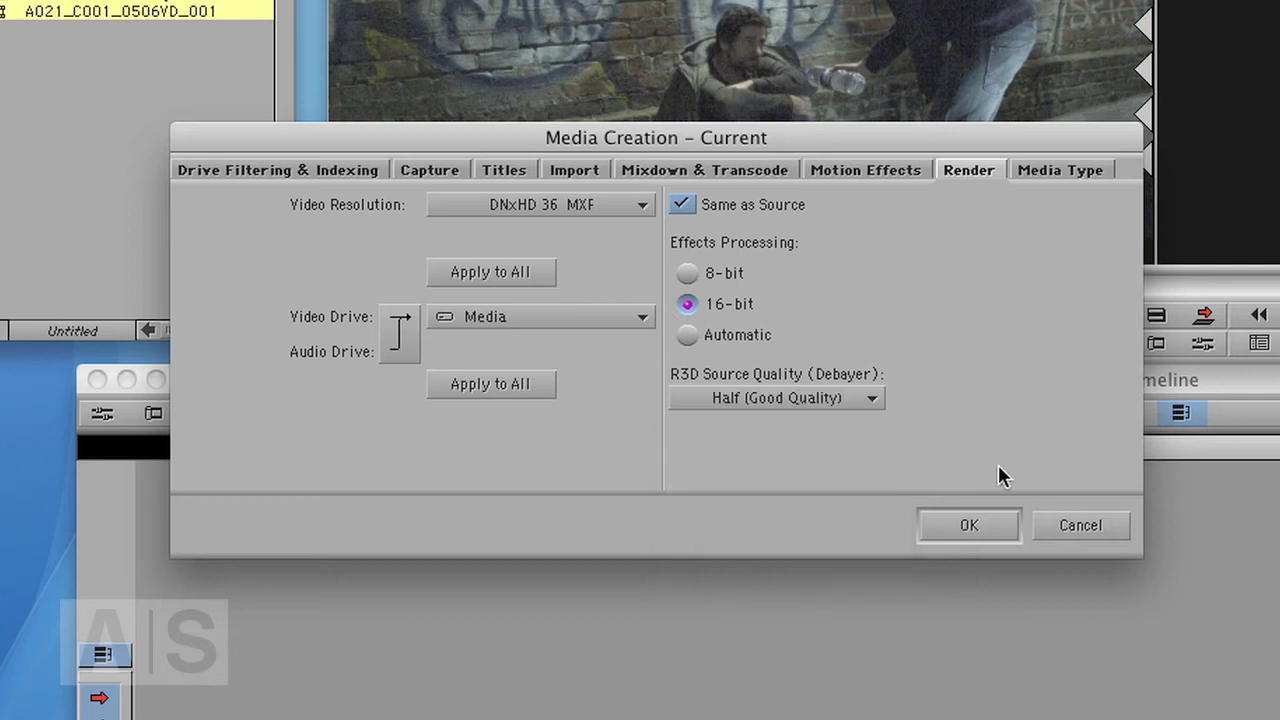
{"action": "left_click", "coordinate": [969, 530]}
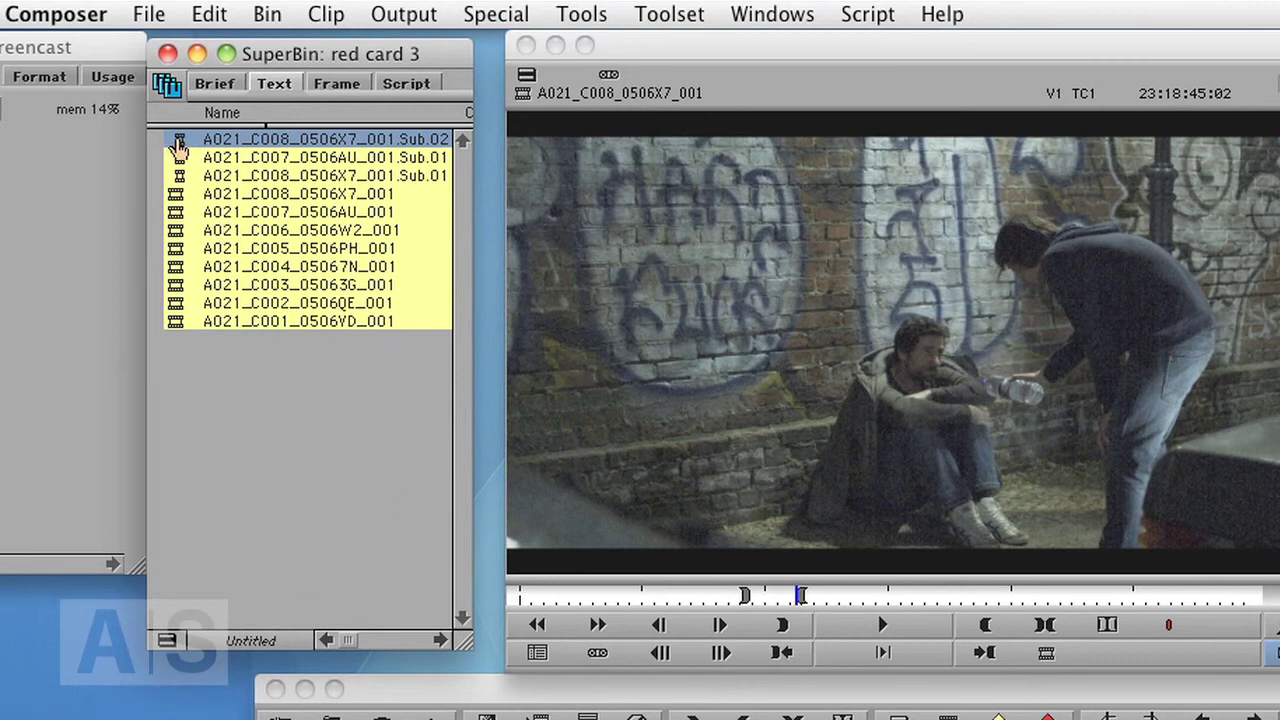
Transcode the C008 Sub.02 subclip to the Media drive with a handle length of 0
{"action": "right_click", "coordinate": [177, 143]}
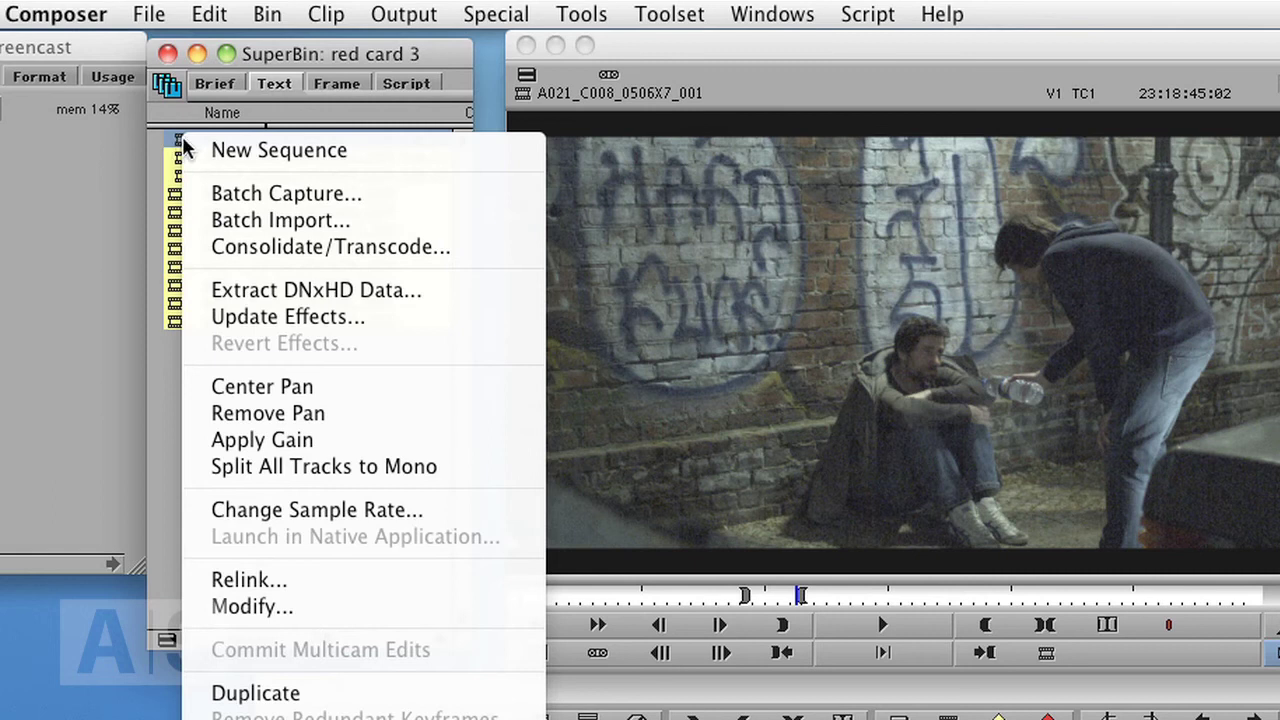
{"action": "left_click", "coordinate": [377, 247]}
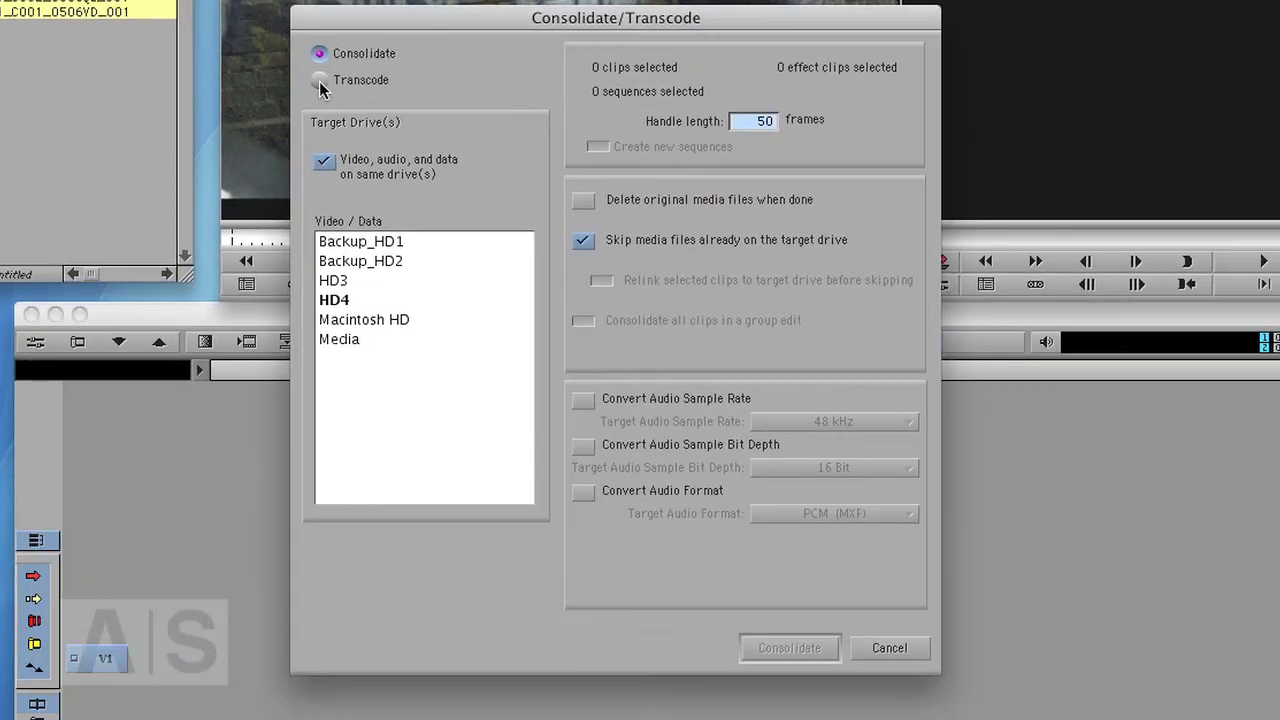
{"action": "left_click", "coordinate": [319, 82]}
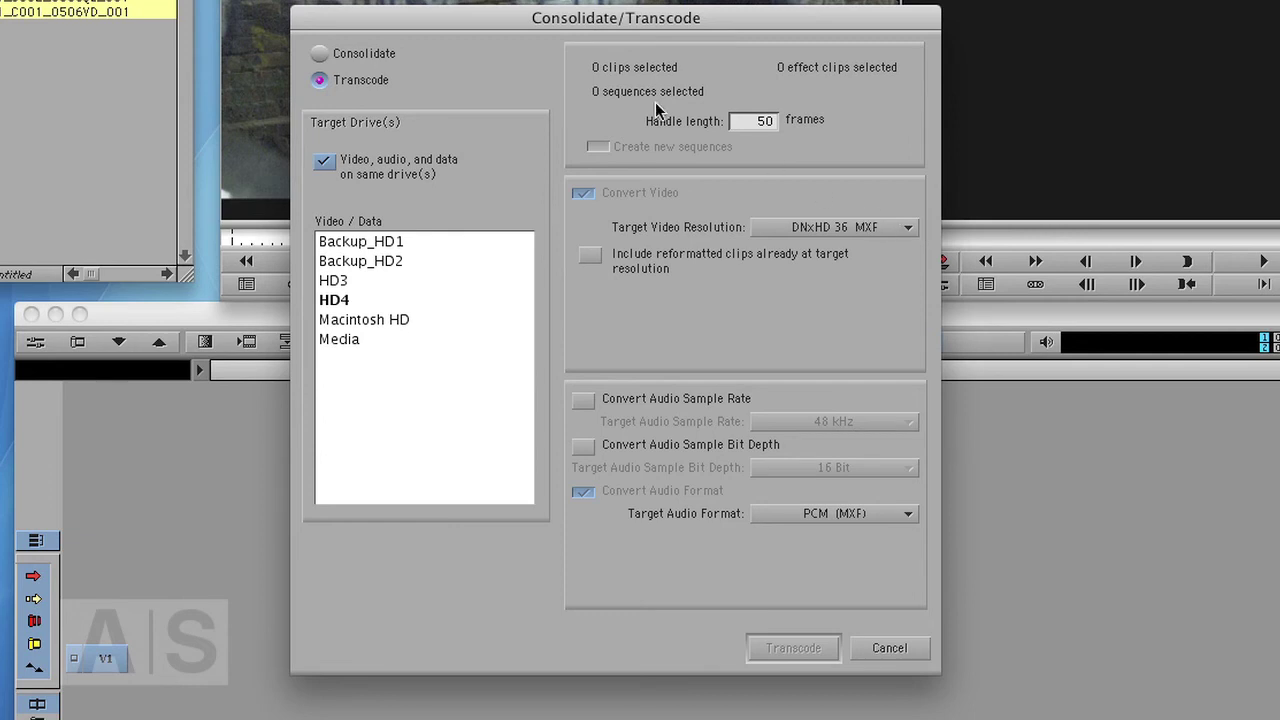
{"action": "left_click", "coordinate": [353, 343]}
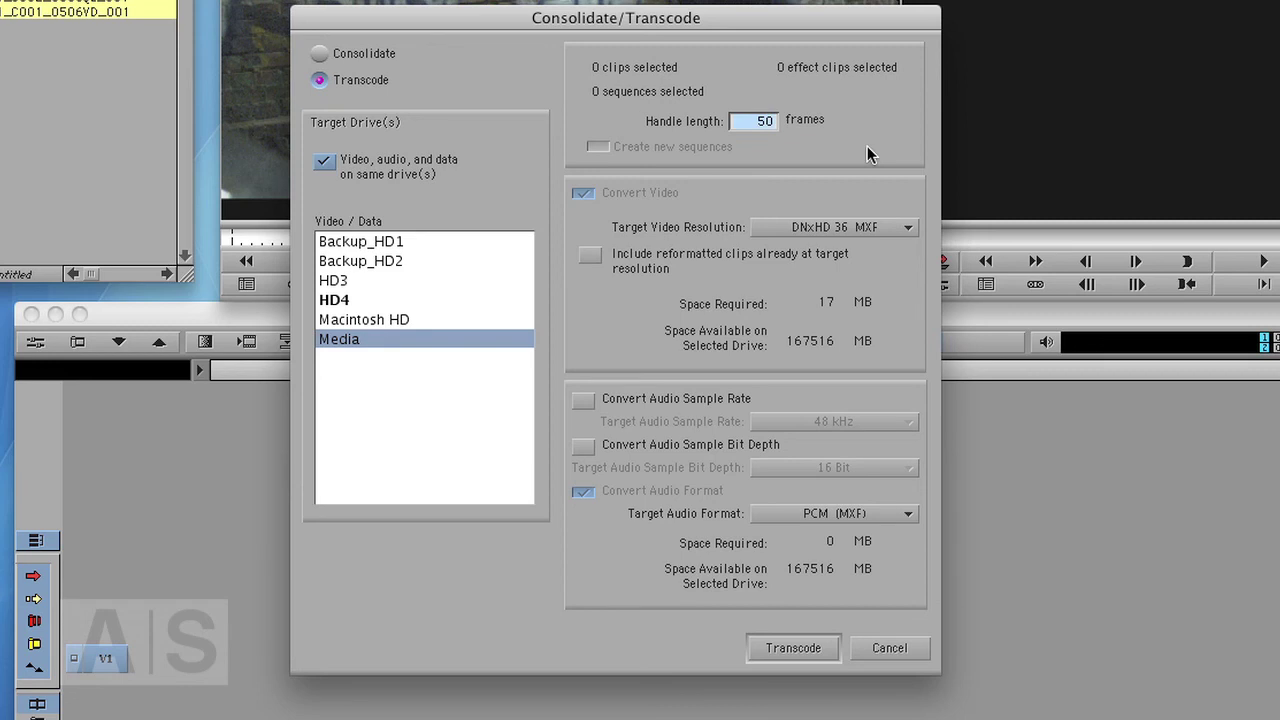
{"action": "type", "text": "0"}
{"action": "left_click", "coordinate": [792, 650]}
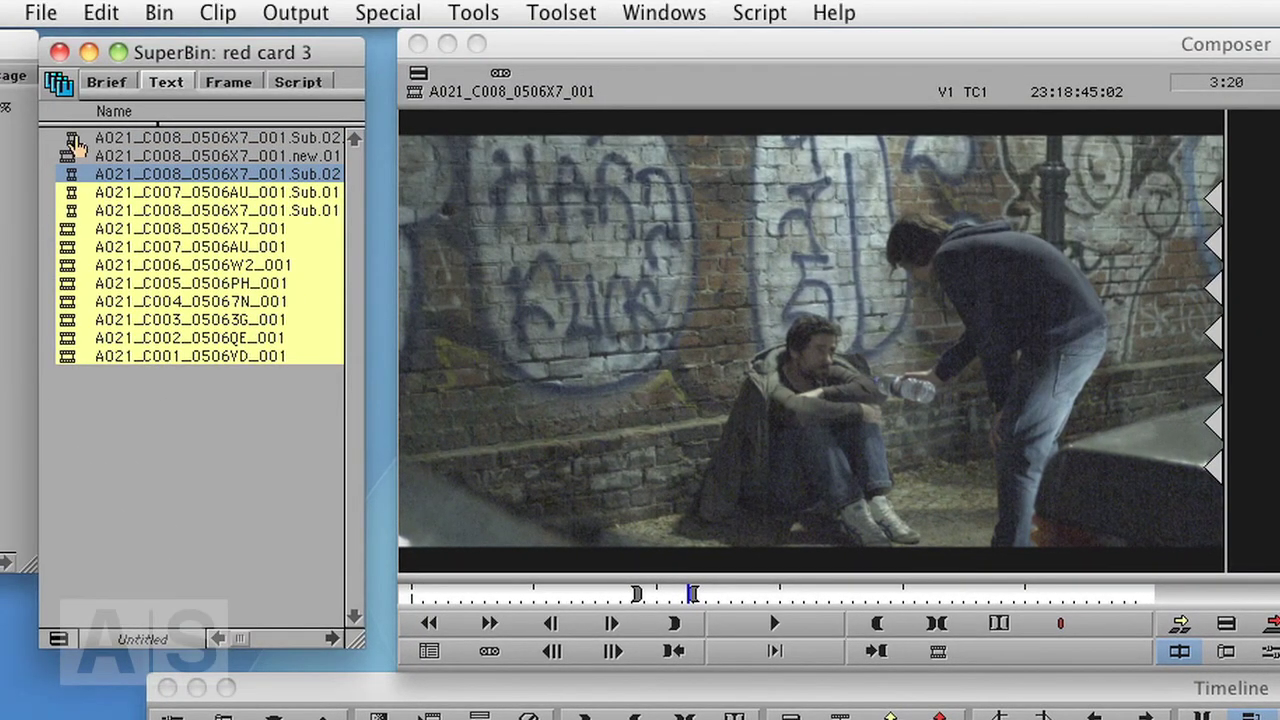
View the transcoded new.01 clip, then switch the SuperBin to the qt bin
{"action": "left_click", "coordinate": [71, 139]}
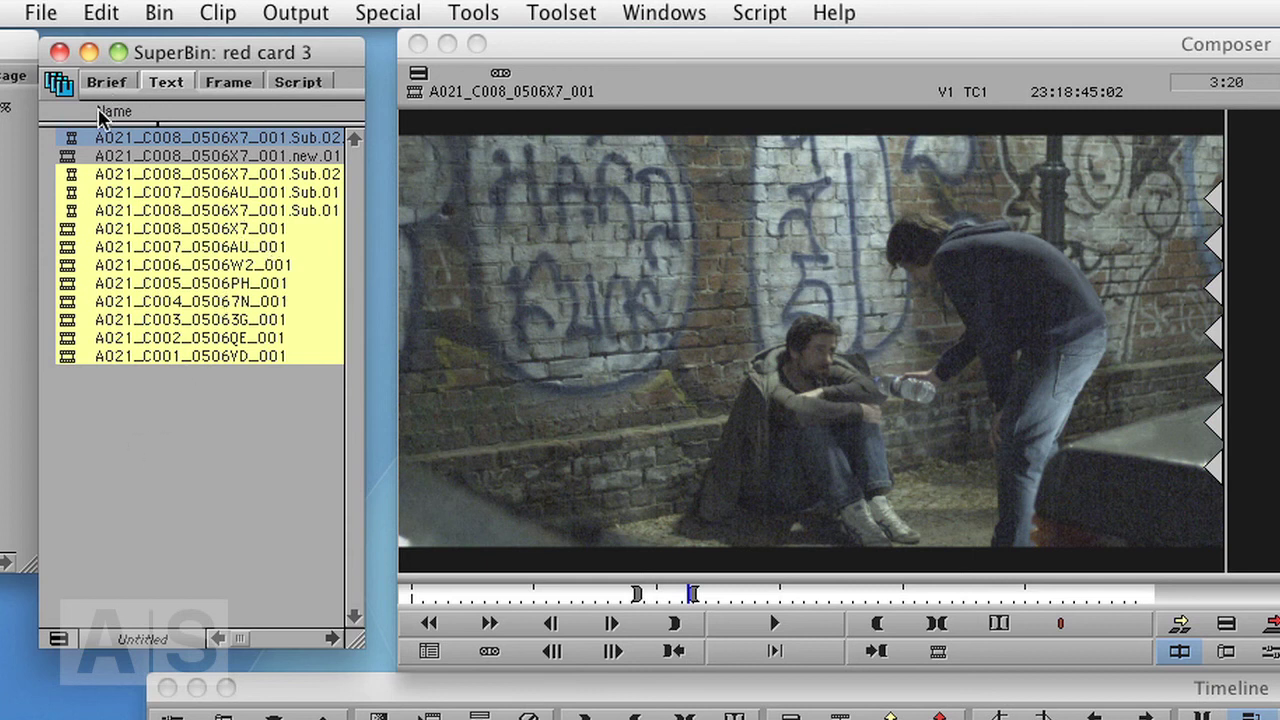
{"action": "double_click", "coordinate": [67, 139]}
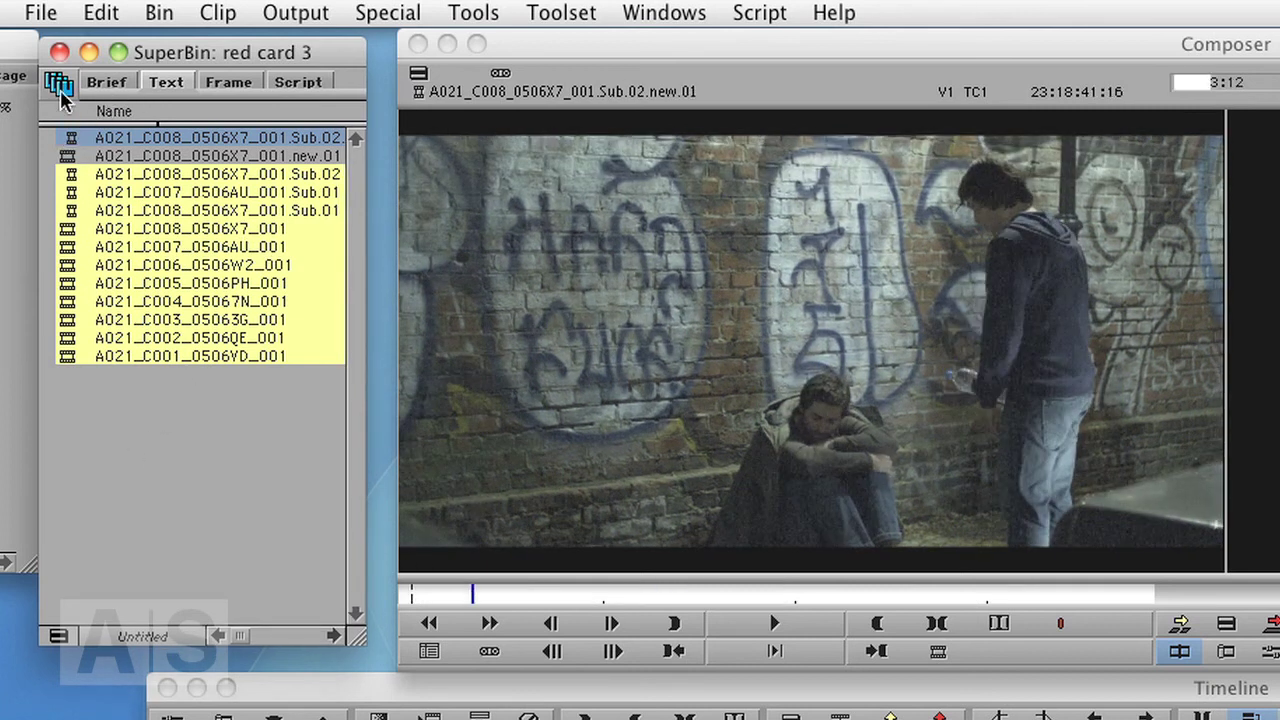
{"action": "left_click", "coordinate": [60, 88]}
{"action": "left_click", "coordinate": [90, 130]}
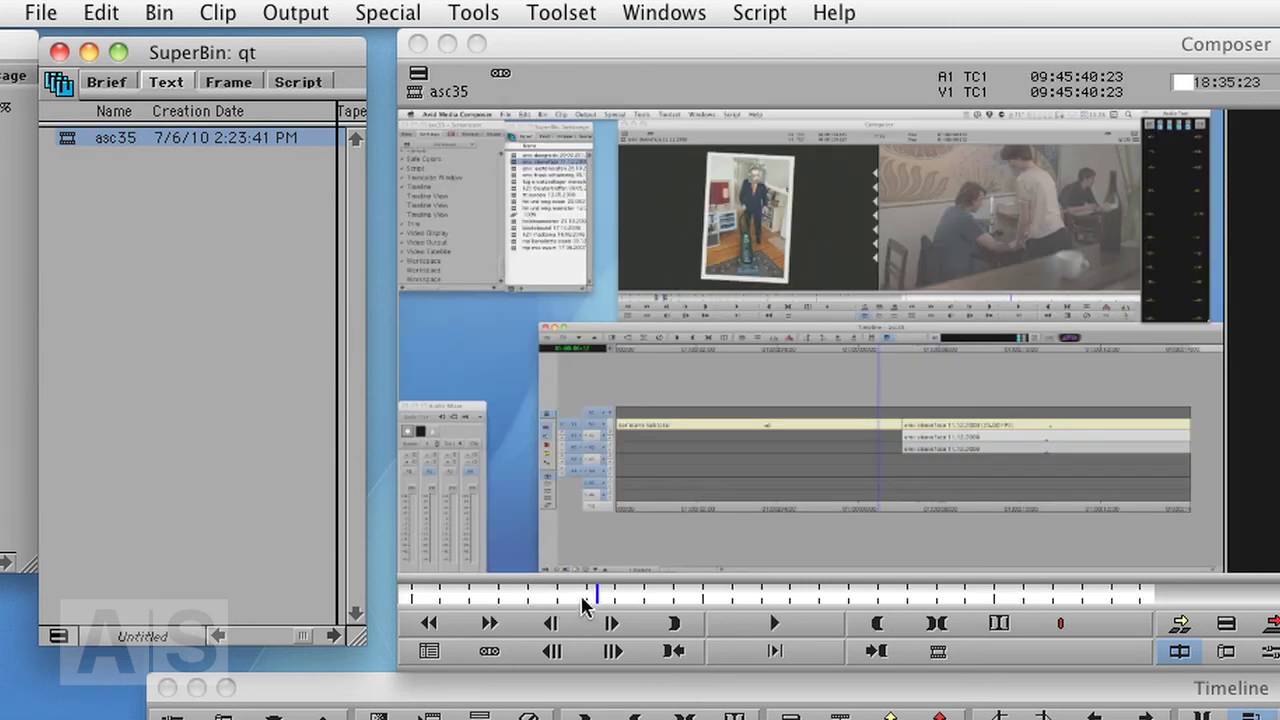
Load and play the asc35 clip, then switch over to Safari
{"action": "left_click_drag", "start_coordinate": [500, 596], "coordinate": [467, 605]}
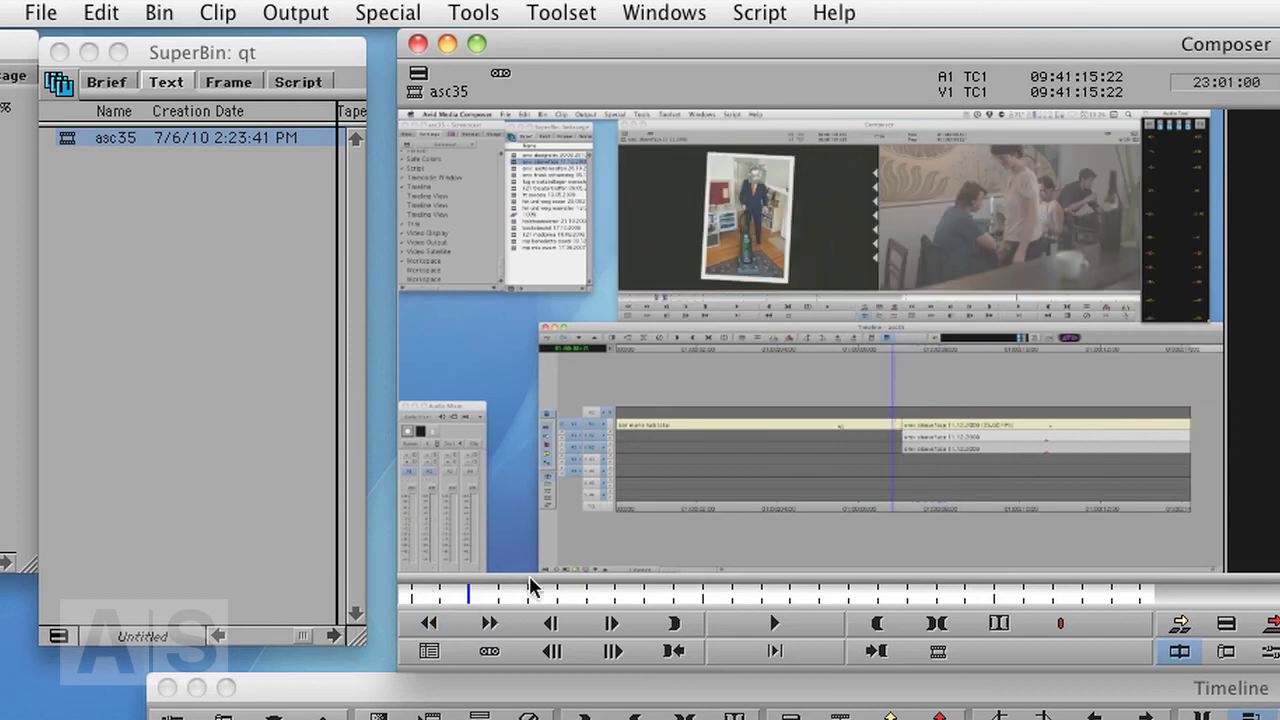
{"action": "key", "text": "l"}
{"action": "key", "text": "l"}
{"action": "key", "text": "l"}
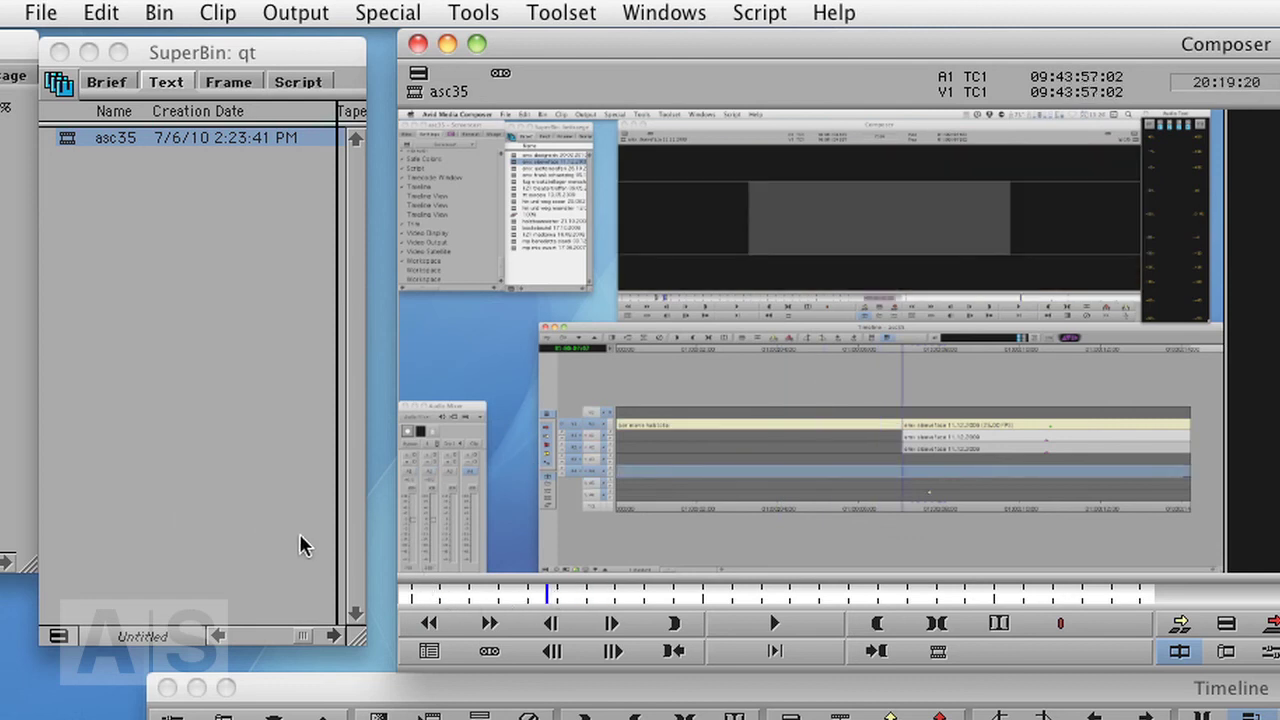
{"action": "key", "text": "super+Tab"}
{"action": "key", "text": "super+Tab"}
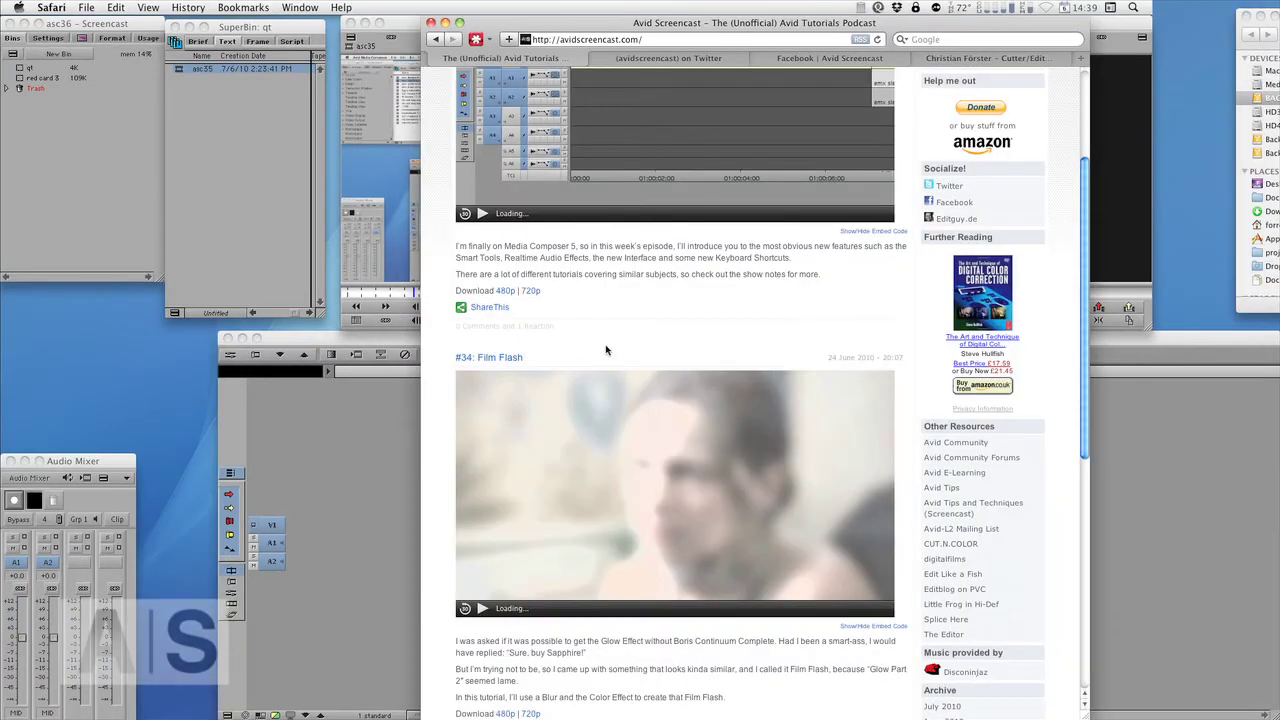
Browse the avidscreencast Twitter and Facebook tabs, ending on the editguy.de portfolio tab
{"action": "left_click_drag", "start_coordinate": [1086, 222], "coordinate": [1043, 103]}
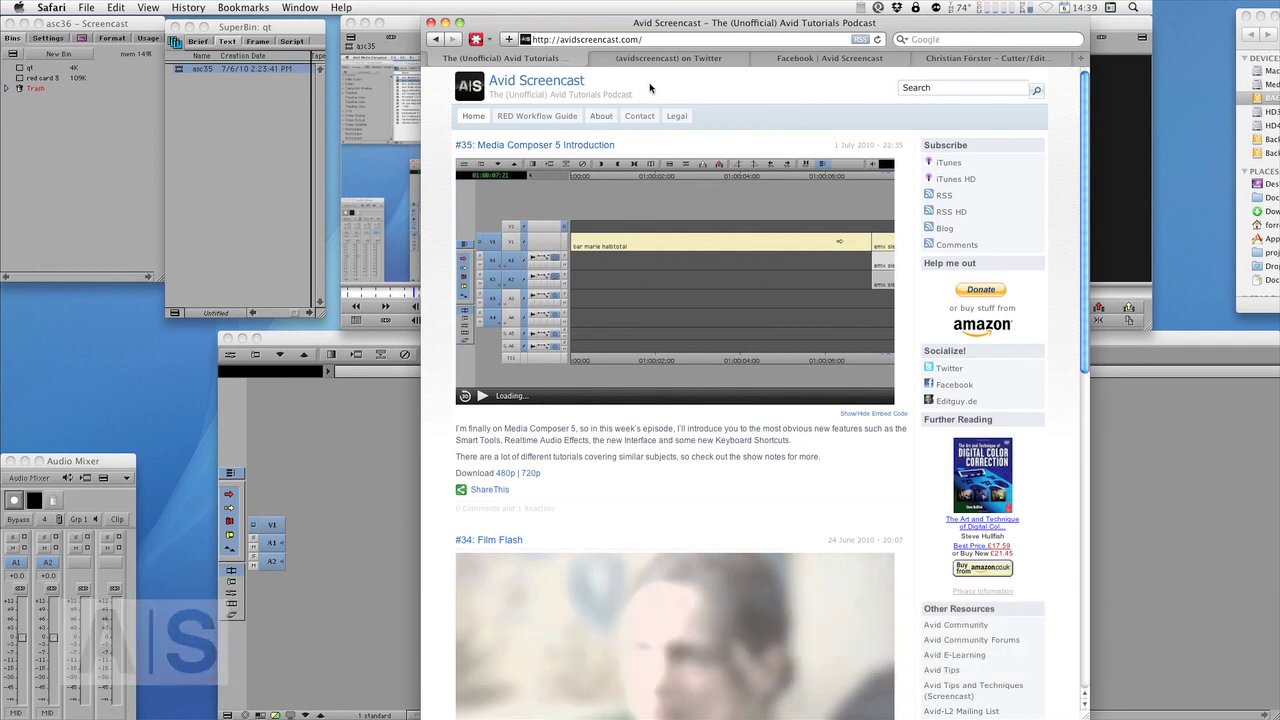
{"action": "left_click", "coordinate": [685, 59]}
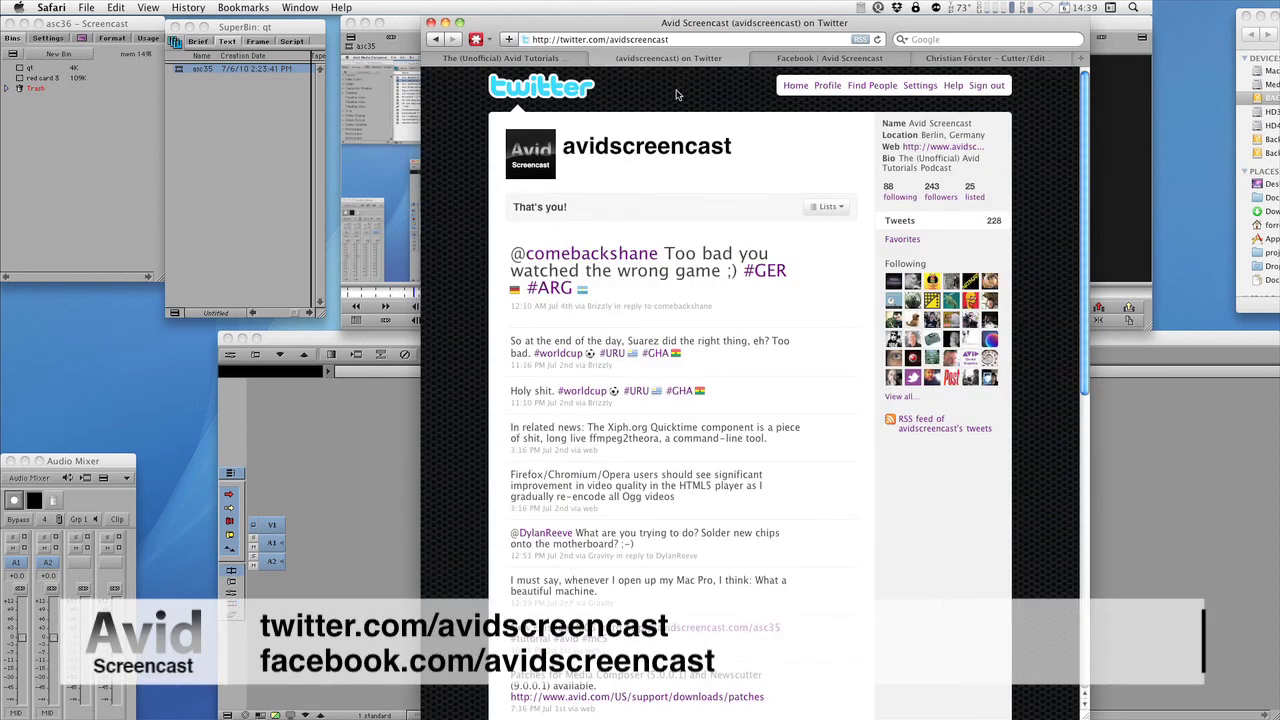
{"action": "left_click", "coordinate": [791, 59]}
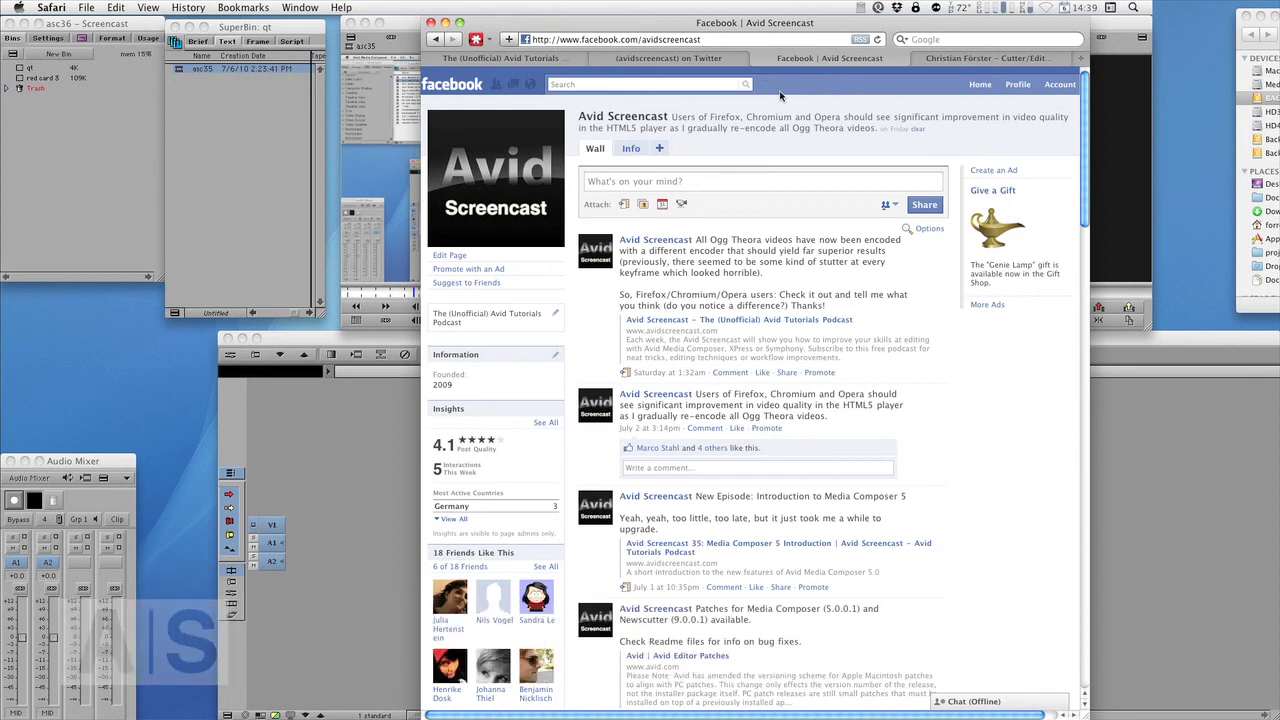
{"action": "left_click", "coordinate": [981, 62]}
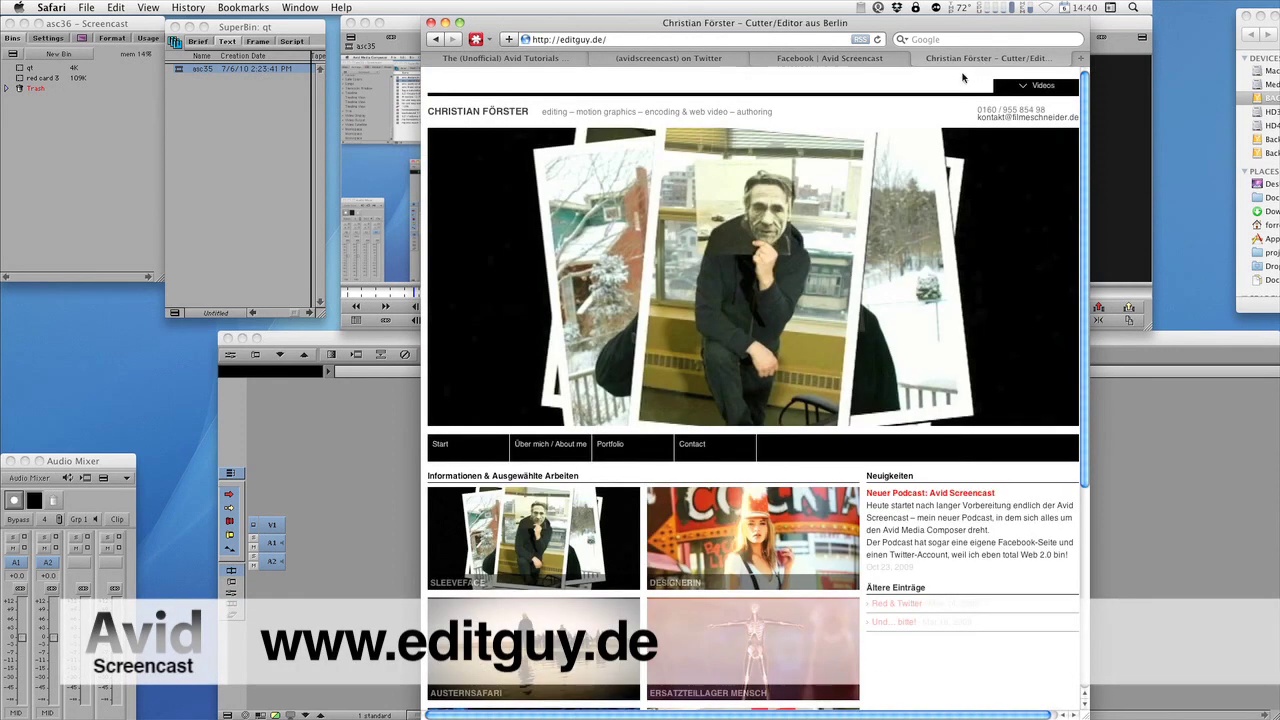